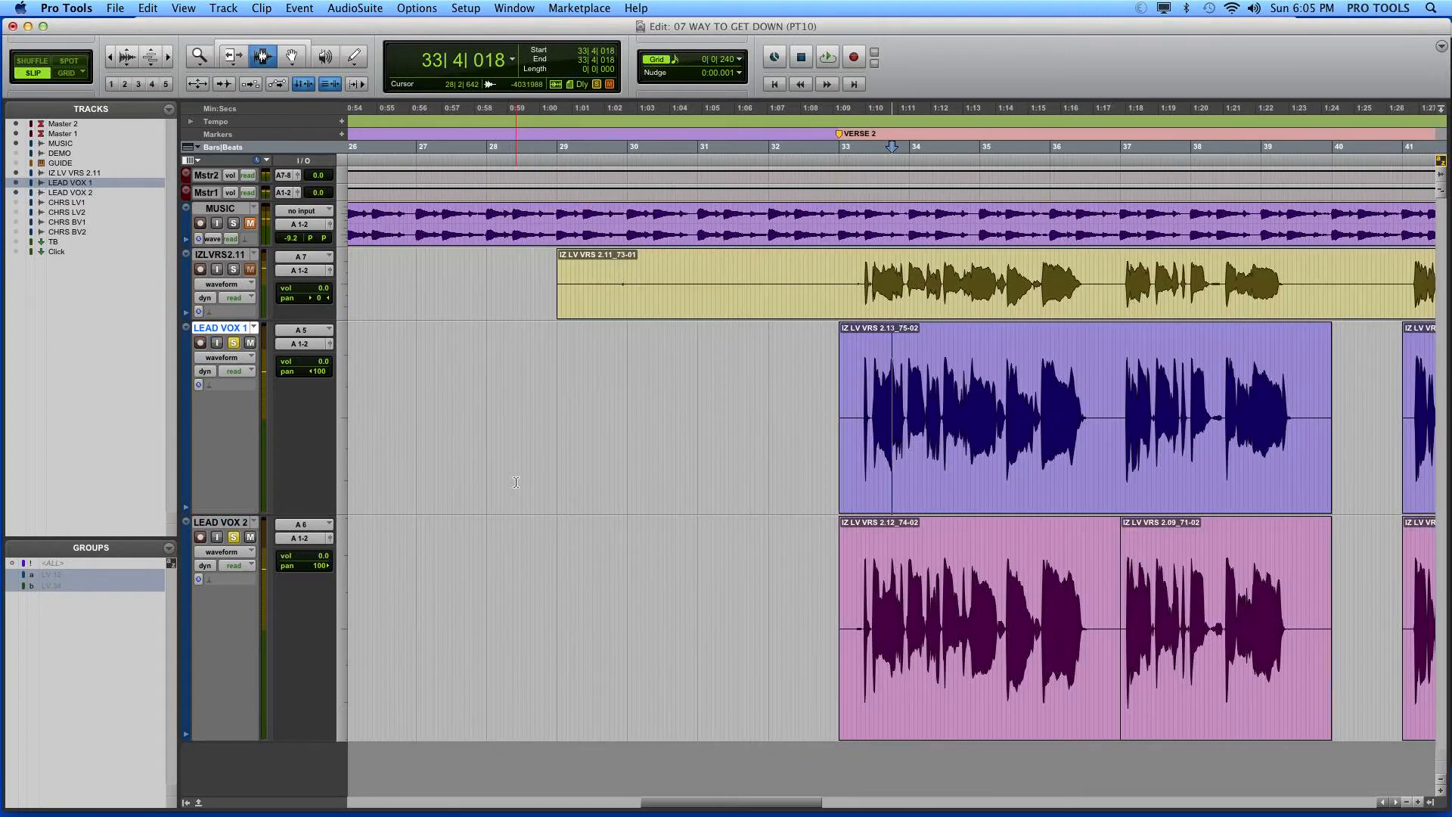
Select and play back the first word of the LEAD VOX 1 clip, starting at about 33|2|412 in verse 2
{"action": "left_click", "coordinate": [845, 462]}
{"action": "key", "text": "t"}
{"action": "key", "text": "t"}
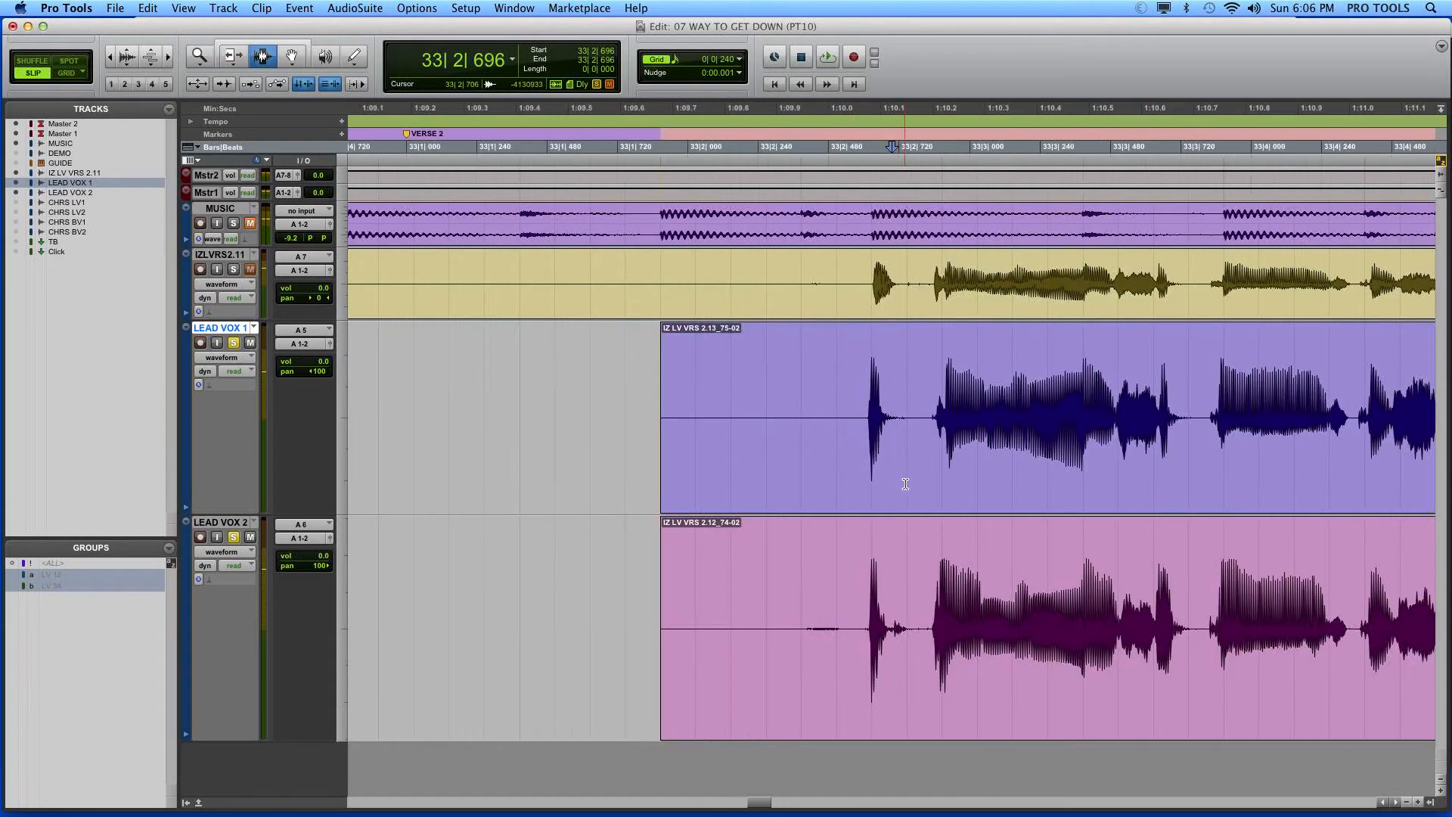
{"action": "key", "text": "t"}
{"action": "left_click", "coordinate": [805, 484]}
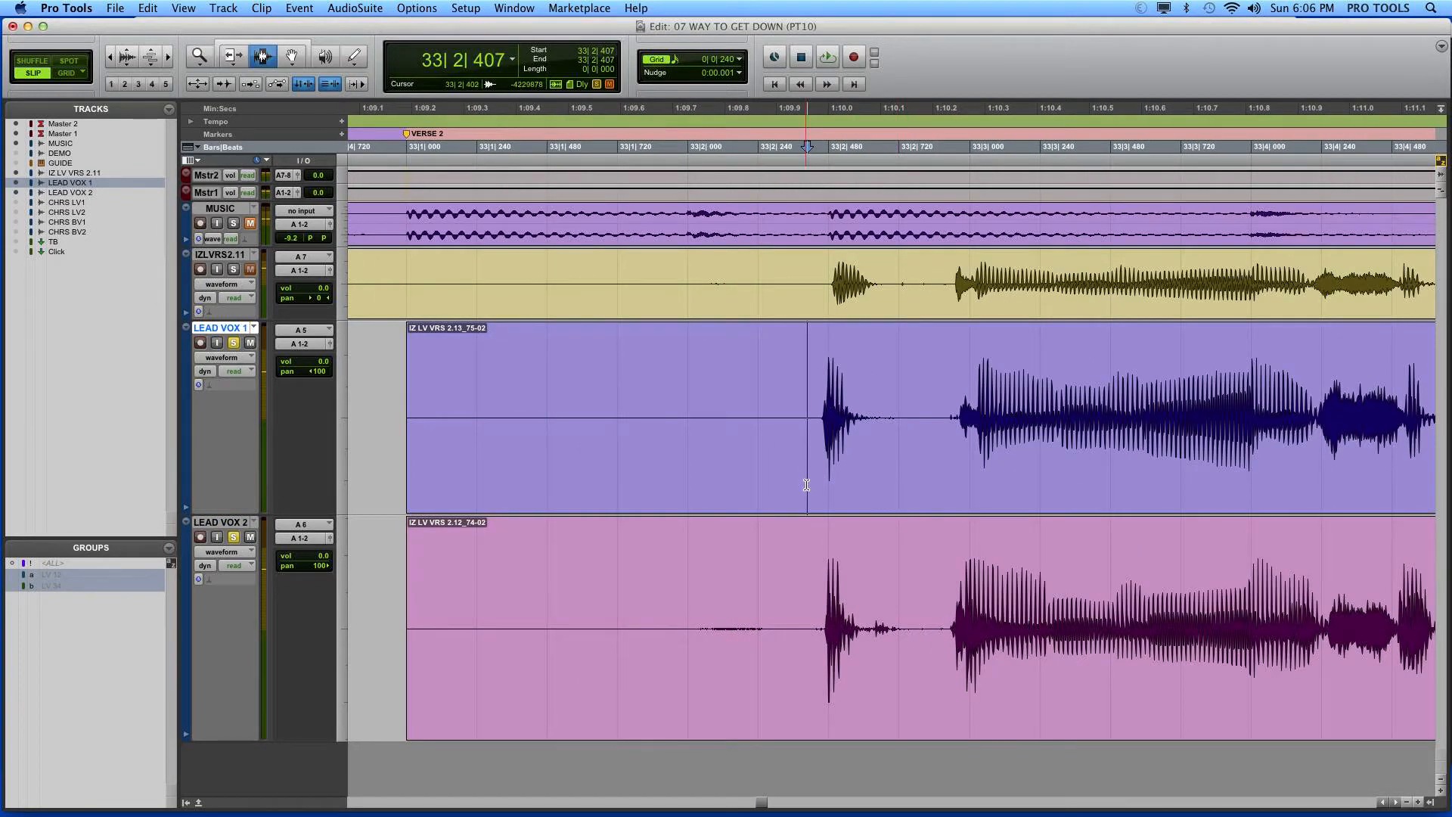
{"action": "key", "text": "space"}
{"action": "key", "text": "space"}
{"action": "left_click_drag", "start_coordinate": [809, 484], "coordinate": [874, 488]}
{"action": "key", "text": "space"}
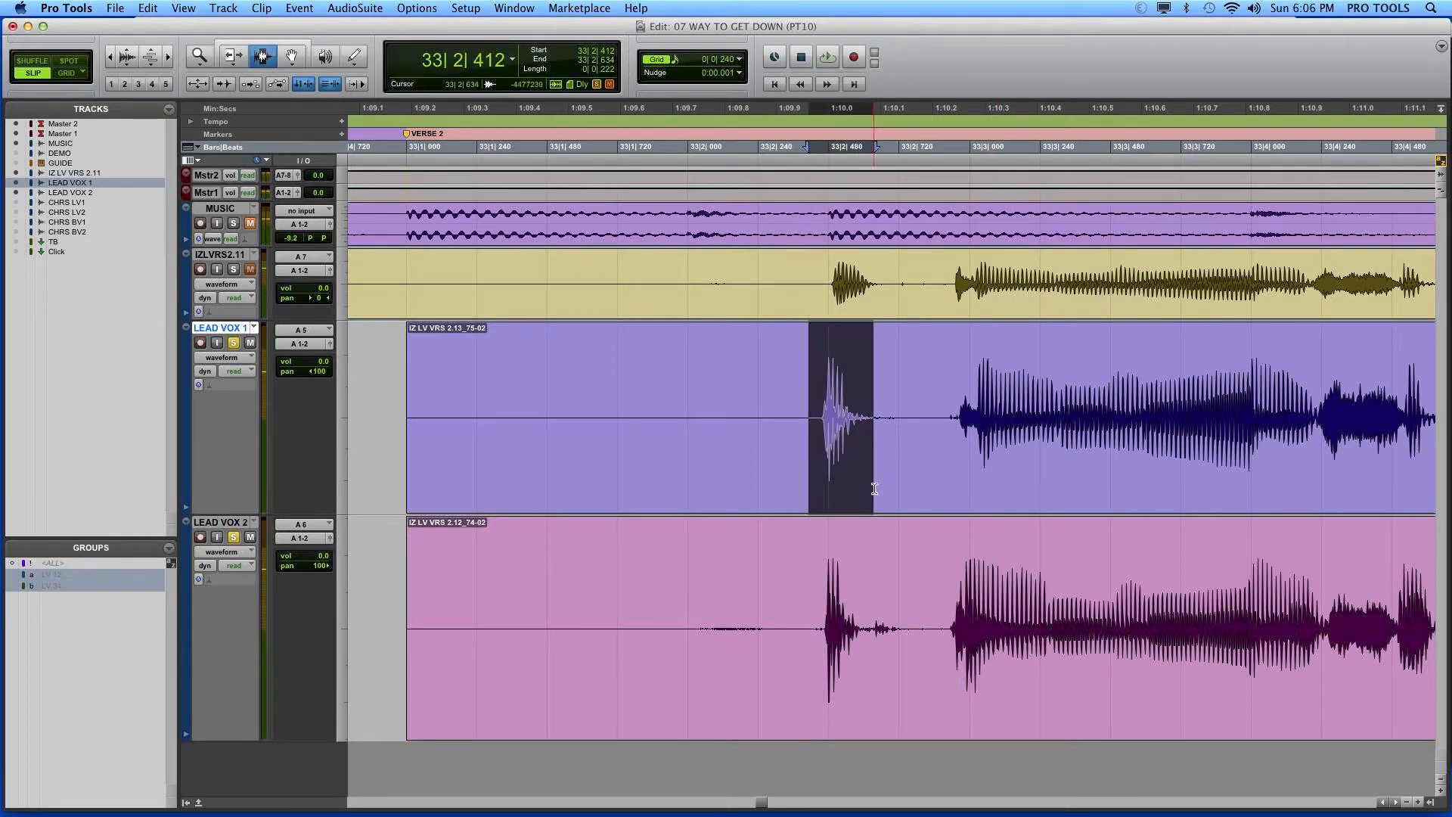
{"action": "left_click", "coordinate": [894, 477]}
{"action": "key", "text": "t"}
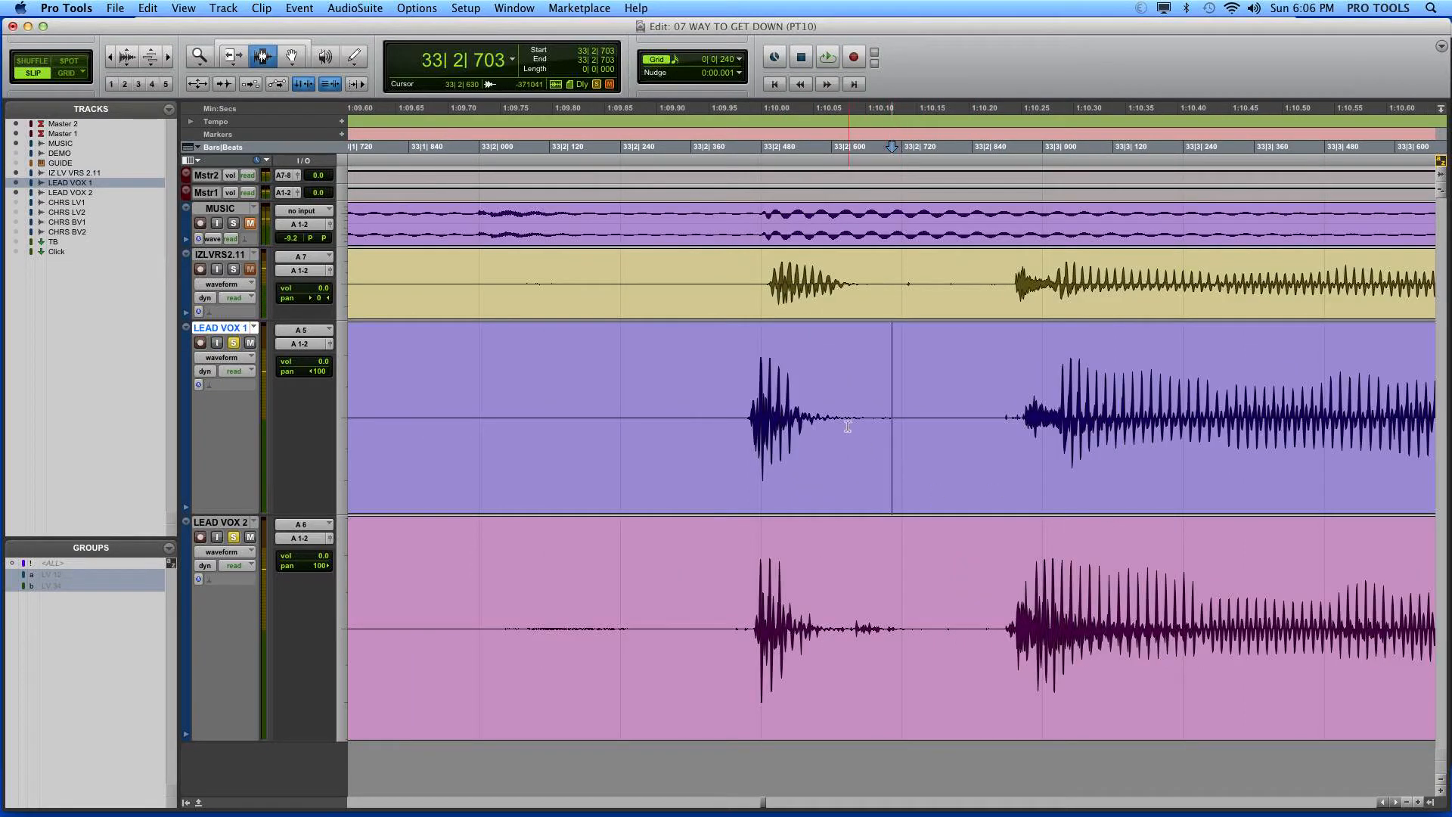
{"action": "key", "text": "r"}
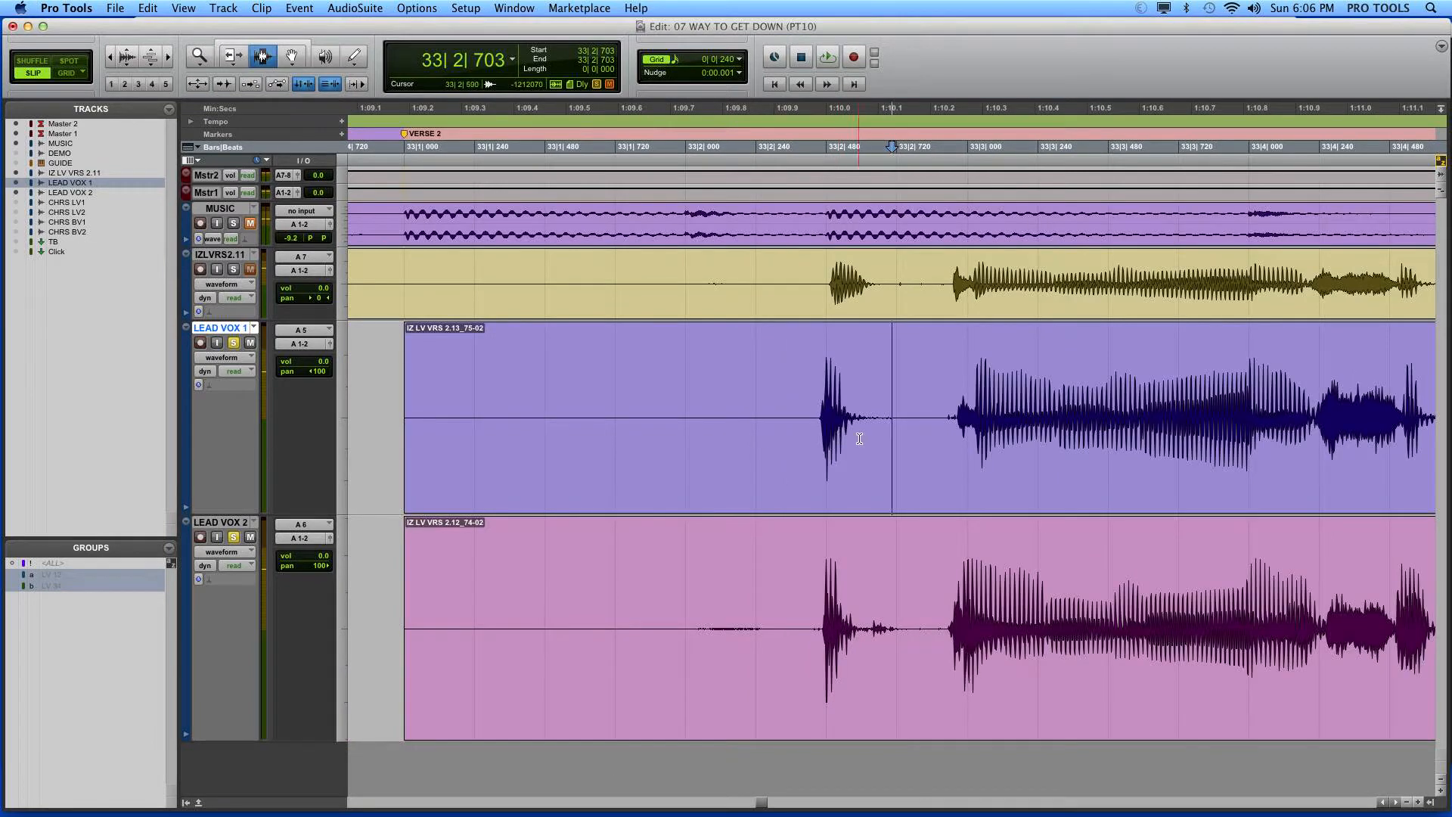
{"action": "left_click", "coordinate": [506, 385]}
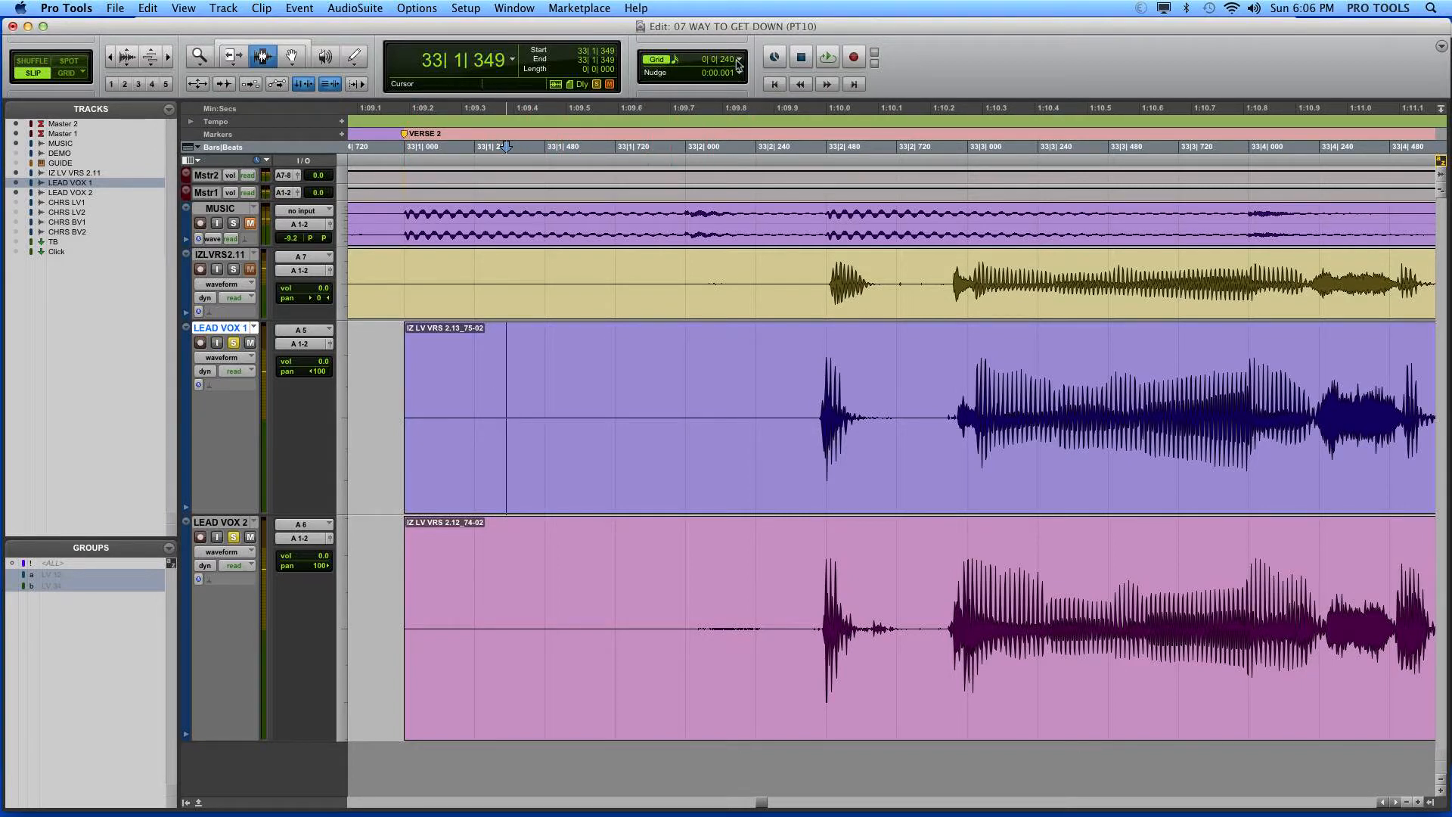
Set the grid value to 1 bar and select about 0|0|915 of the opening silence on LEAD VOX 1 from 33|1|140
{"action": "left_click", "coordinate": [739, 59]}
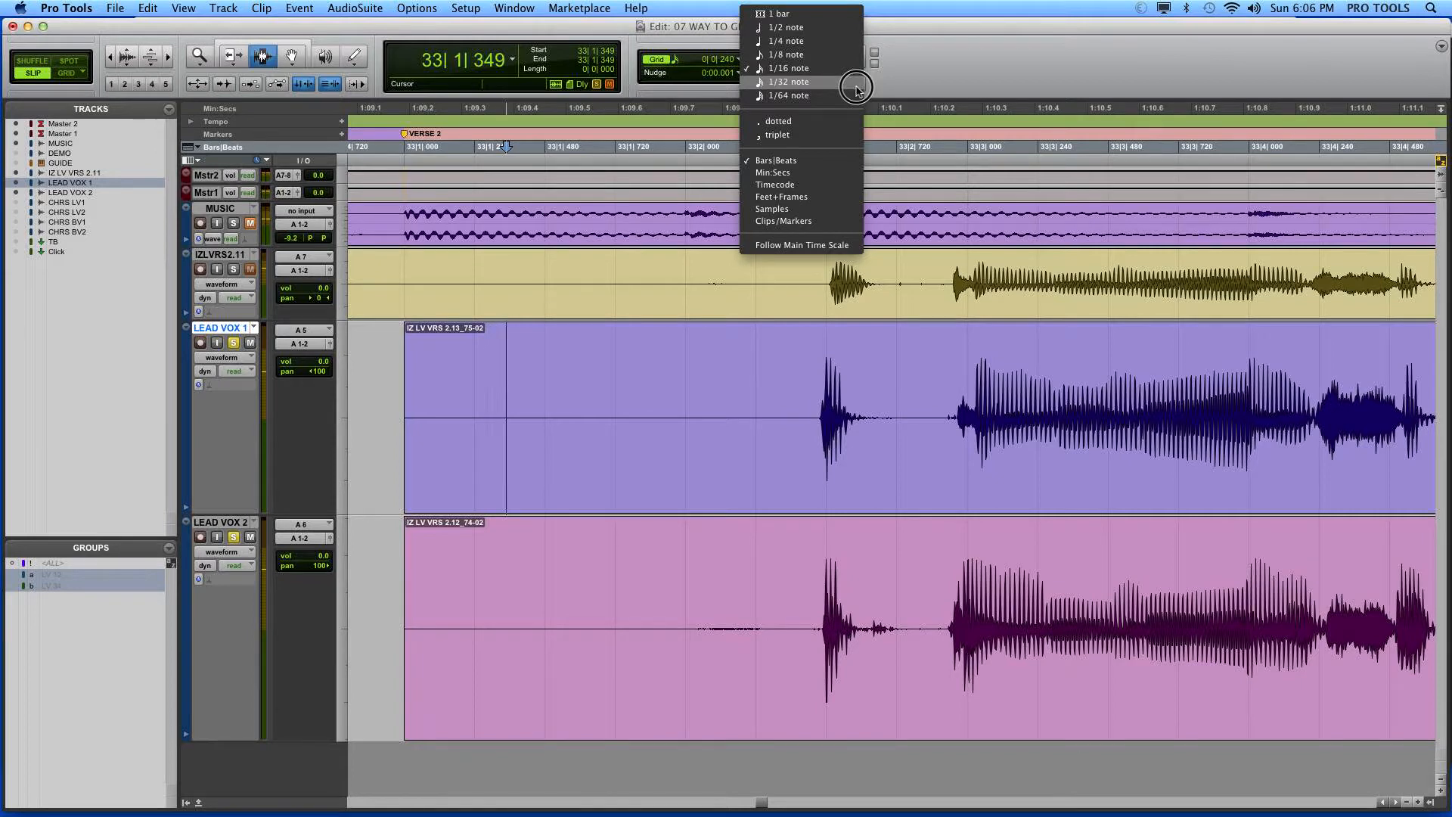
{"action": "left_click", "coordinate": [845, 15]}
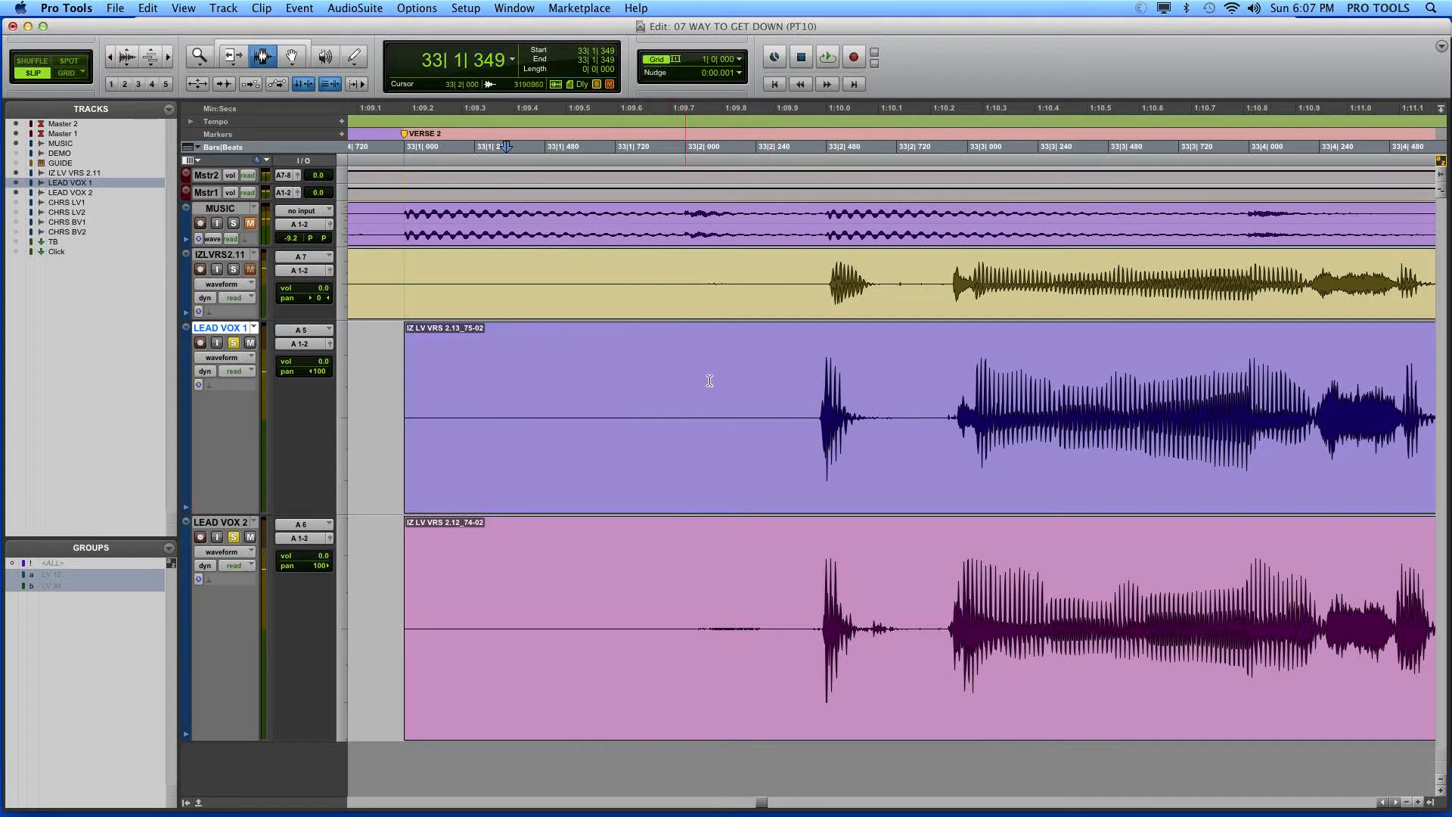
{"action": "left_click_drag", "start_coordinate": [714, 397], "coordinate": [444, 441]}
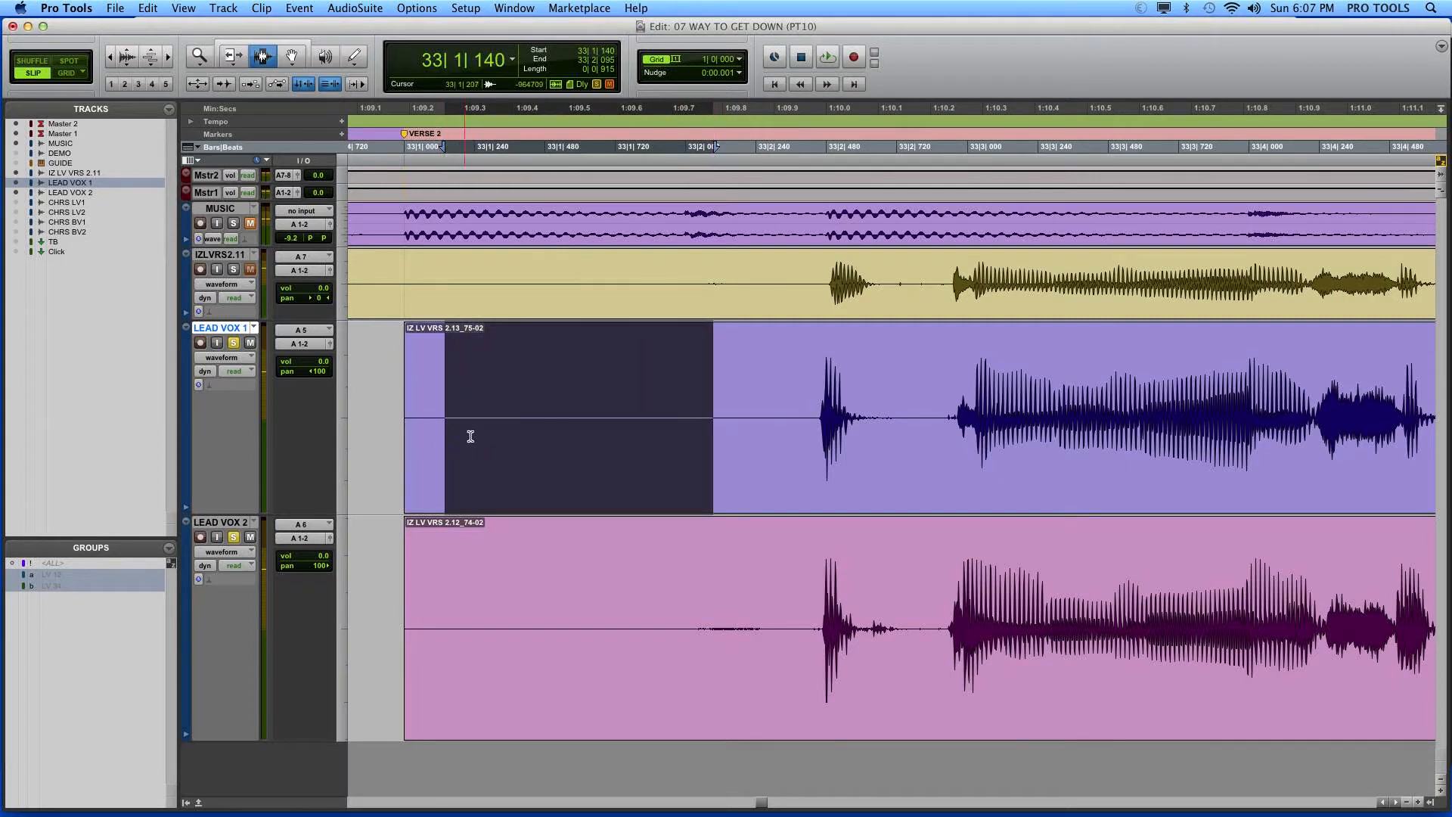
{"action": "key", "text": "super+bracketleft"}
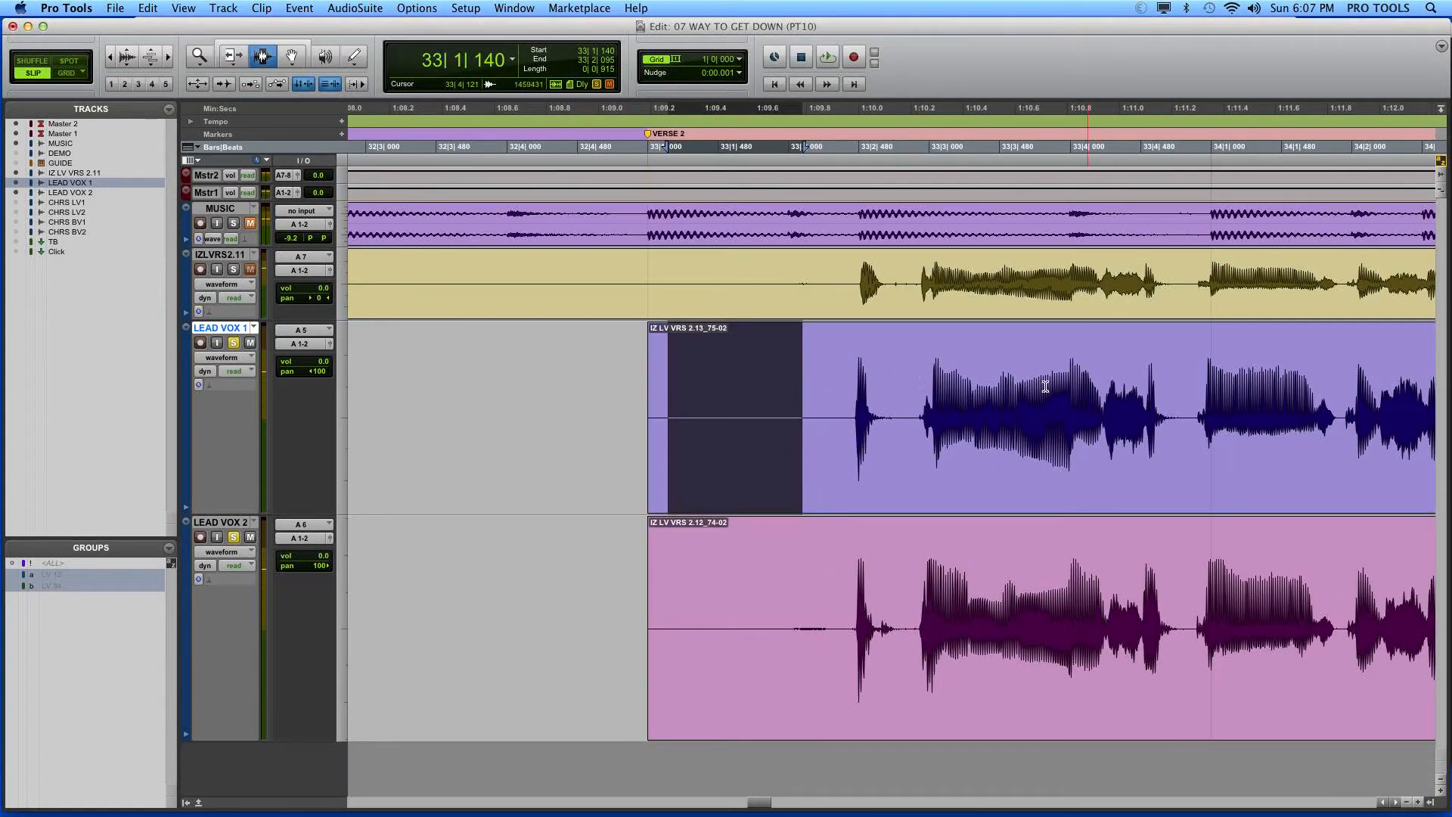
Switch the edit mode to Grid and select the whole of bar 33 across LEAD VOX 1 and LEAD VOX 2
{"action": "left_click", "coordinate": [67, 73]}
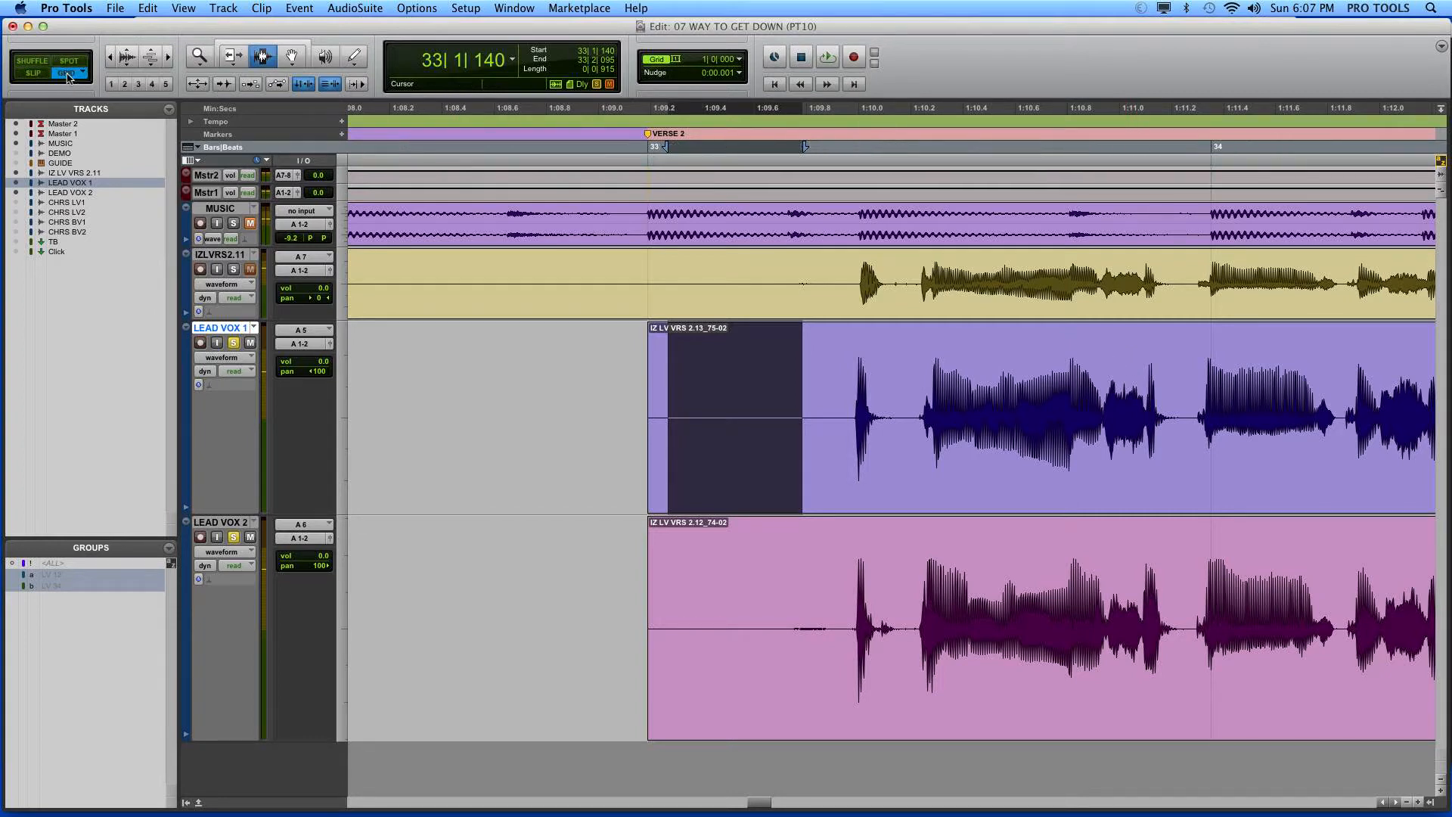
{"action": "left_click", "coordinate": [870, 439]}
{"action": "left_click_drag", "start_coordinate": [879, 440], "coordinate": [720, 442]}
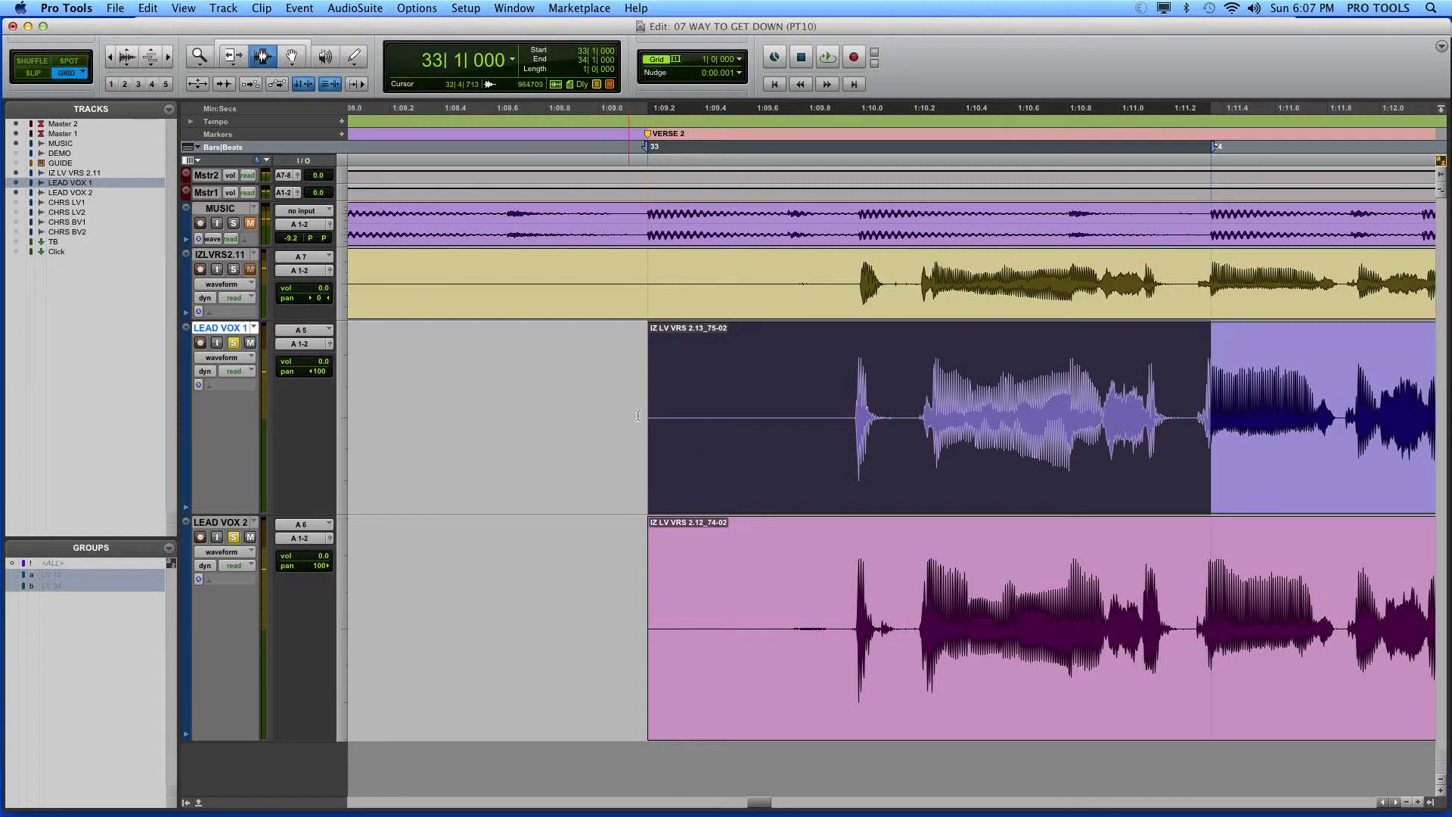
{"action": "left_click_drag", "start_coordinate": [637, 416], "coordinate": [1248, 623]}
{"action": "key", "text": "super+bracketleft"}
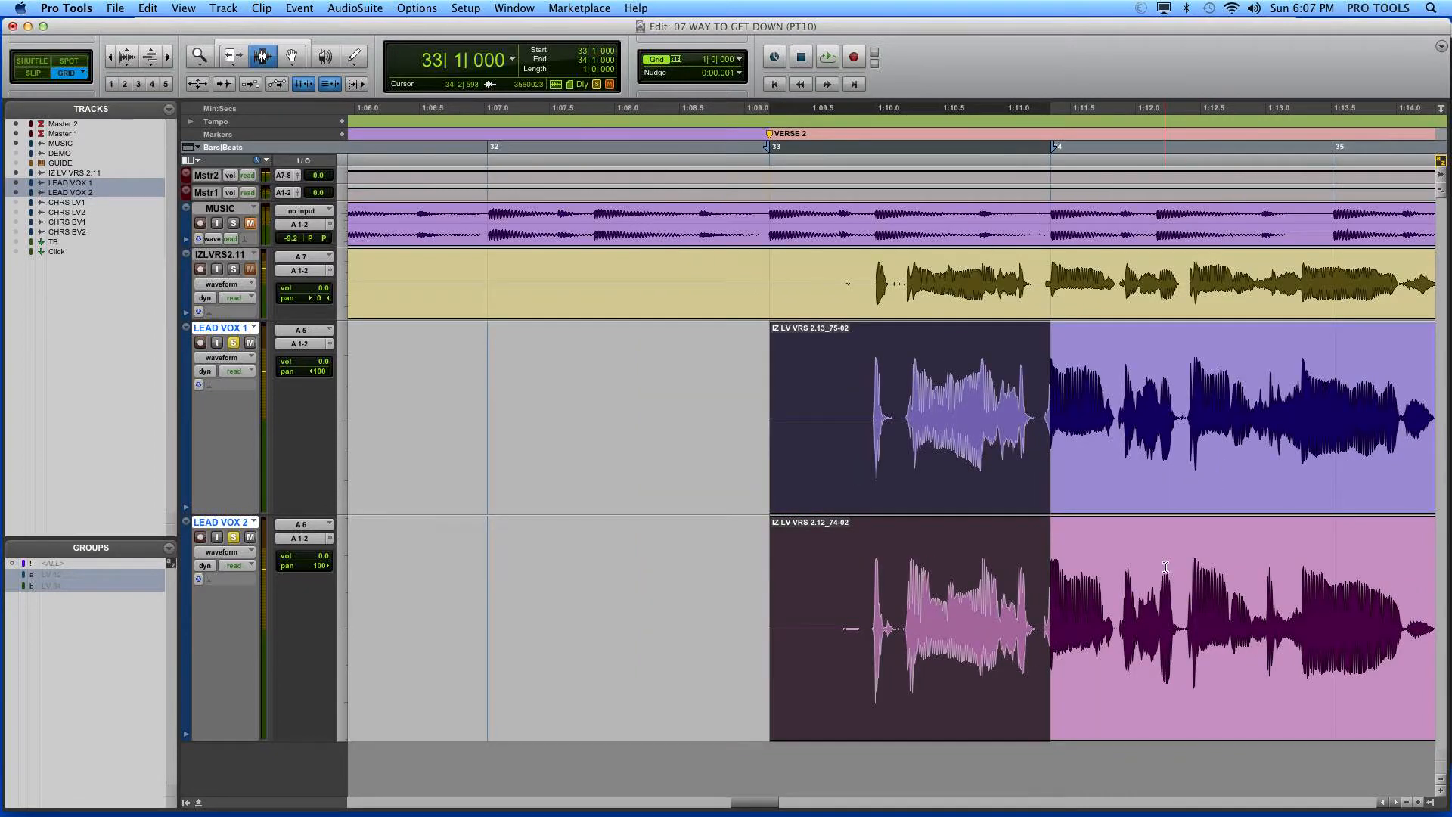
Select whole-bar ranges between bars 34 and 36 on both lead vocal tracks, ending with bar 35 alone
{"action": "key", "text": "super+bracketleft"}
{"action": "left_click_drag", "start_coordinate": [995, 438], "coordinate": [1107, 568]}
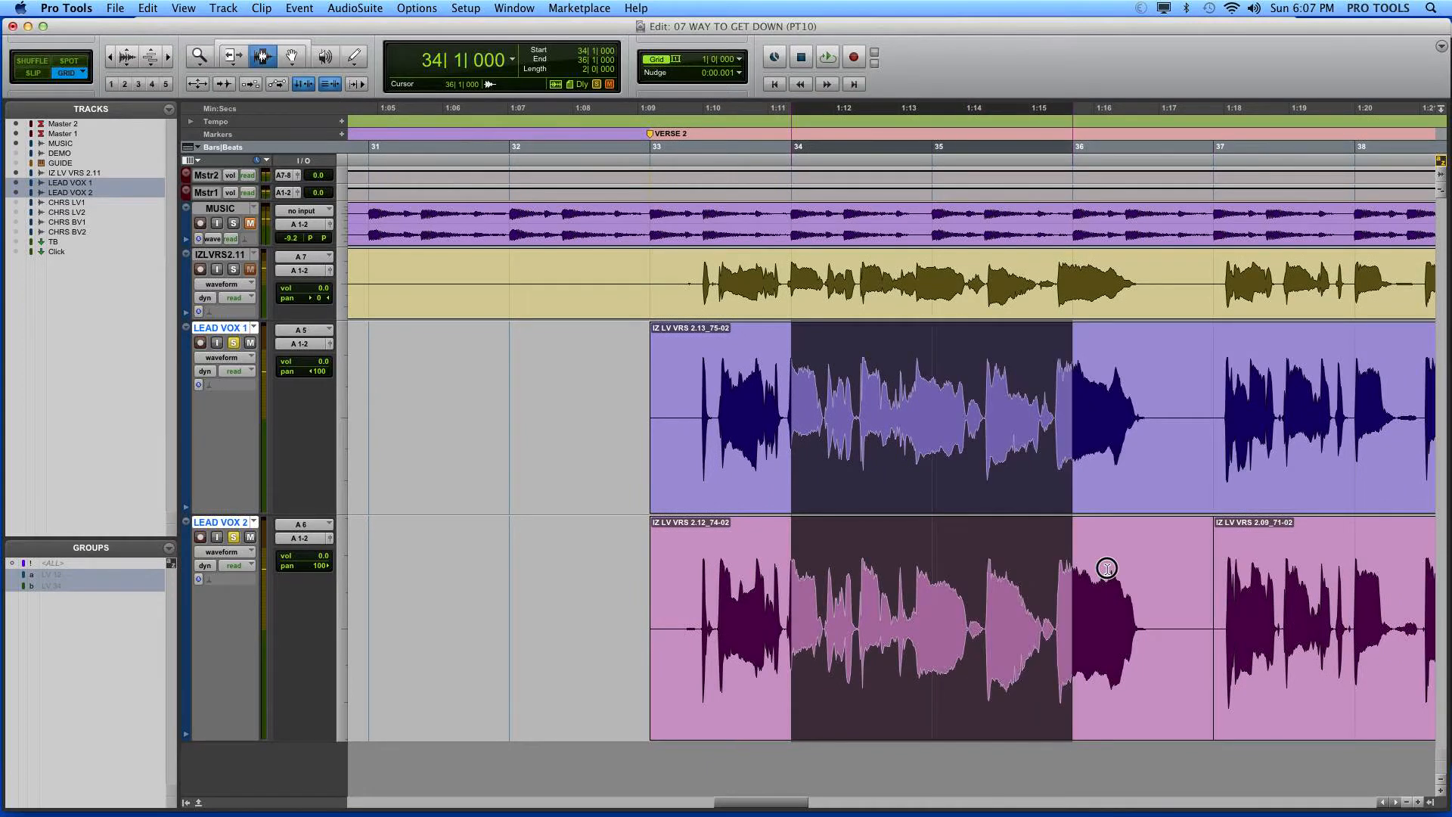
{"action": "left_click_drag", "start_coordinate": [921, 432], "coordinate": [1077, 526]}
{"action": "left_click_drag", "start_coordinate": [1087, 462], "coordinate": [1194, 577]}
{"action": "left_click_drag", "start_coordinate": [1081, 474], "coordinate": [930, 594]}
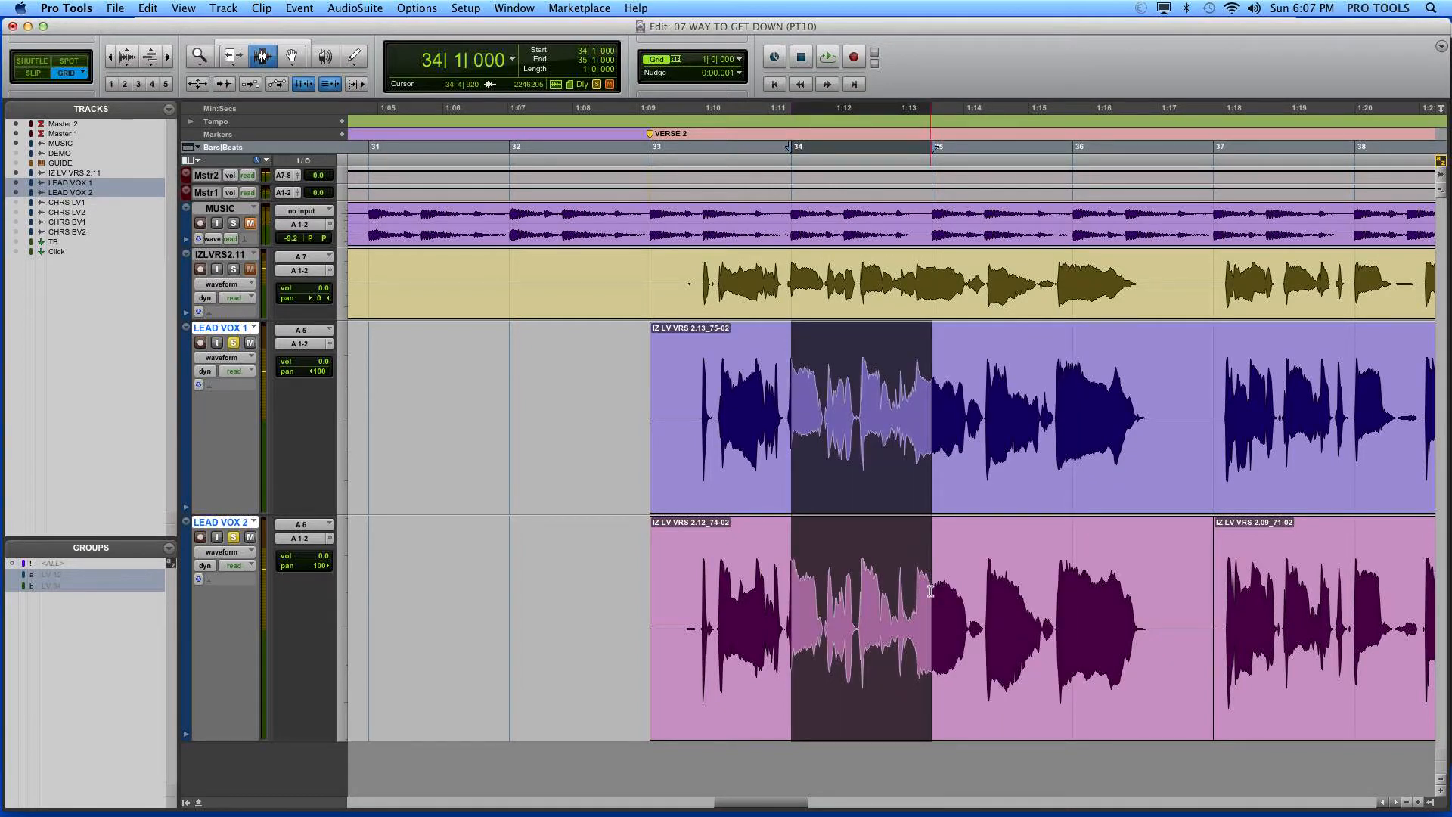
{"action": "left_click_drag", "start_coordinate": [989, 499], "coordinate": [1074, 606]}
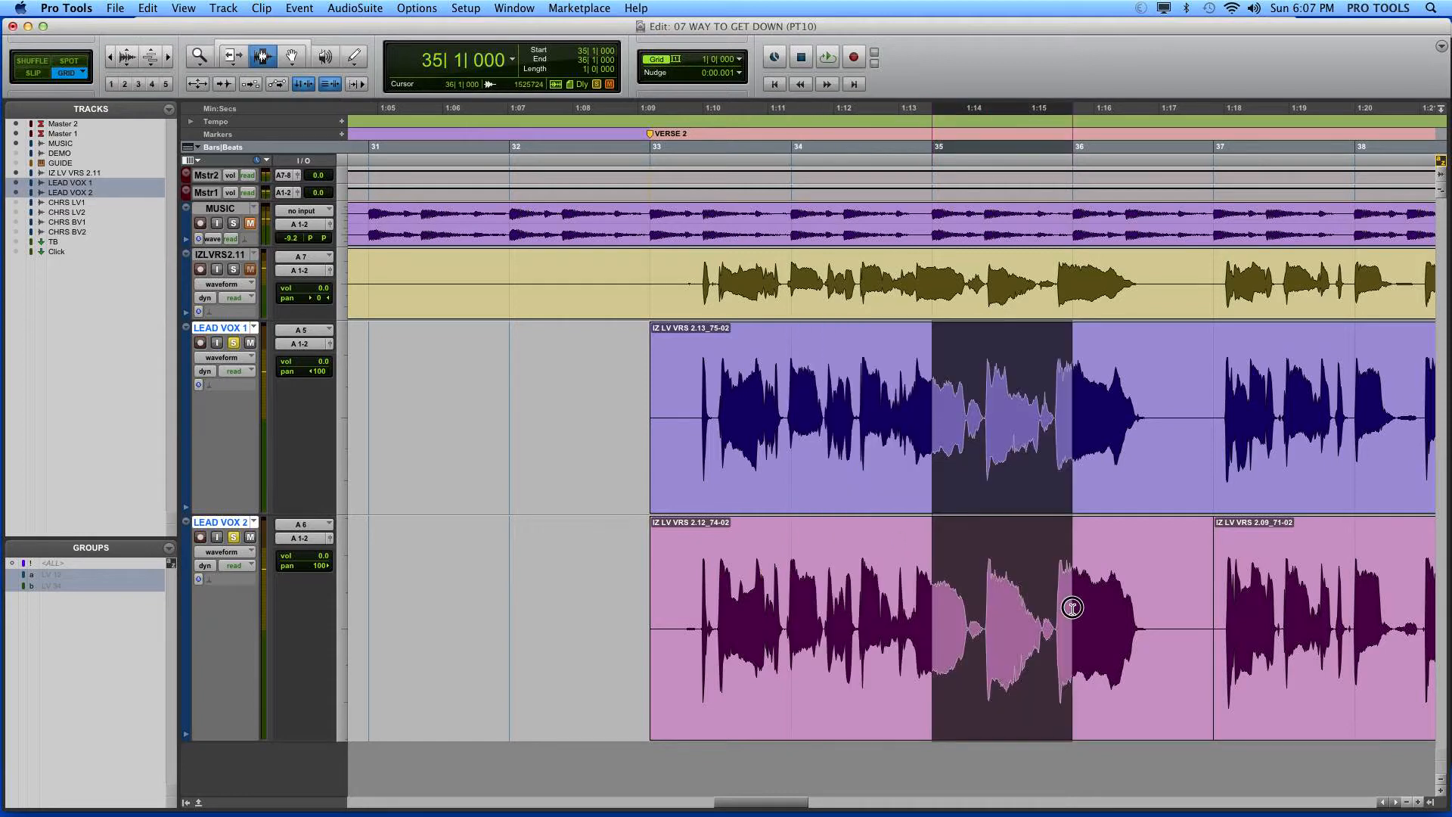
Set the grid value to 1/2 note and select each half of bar 33 across both lead vocal tracks
{"action": "left_click", "coordinate": [745, 57]}
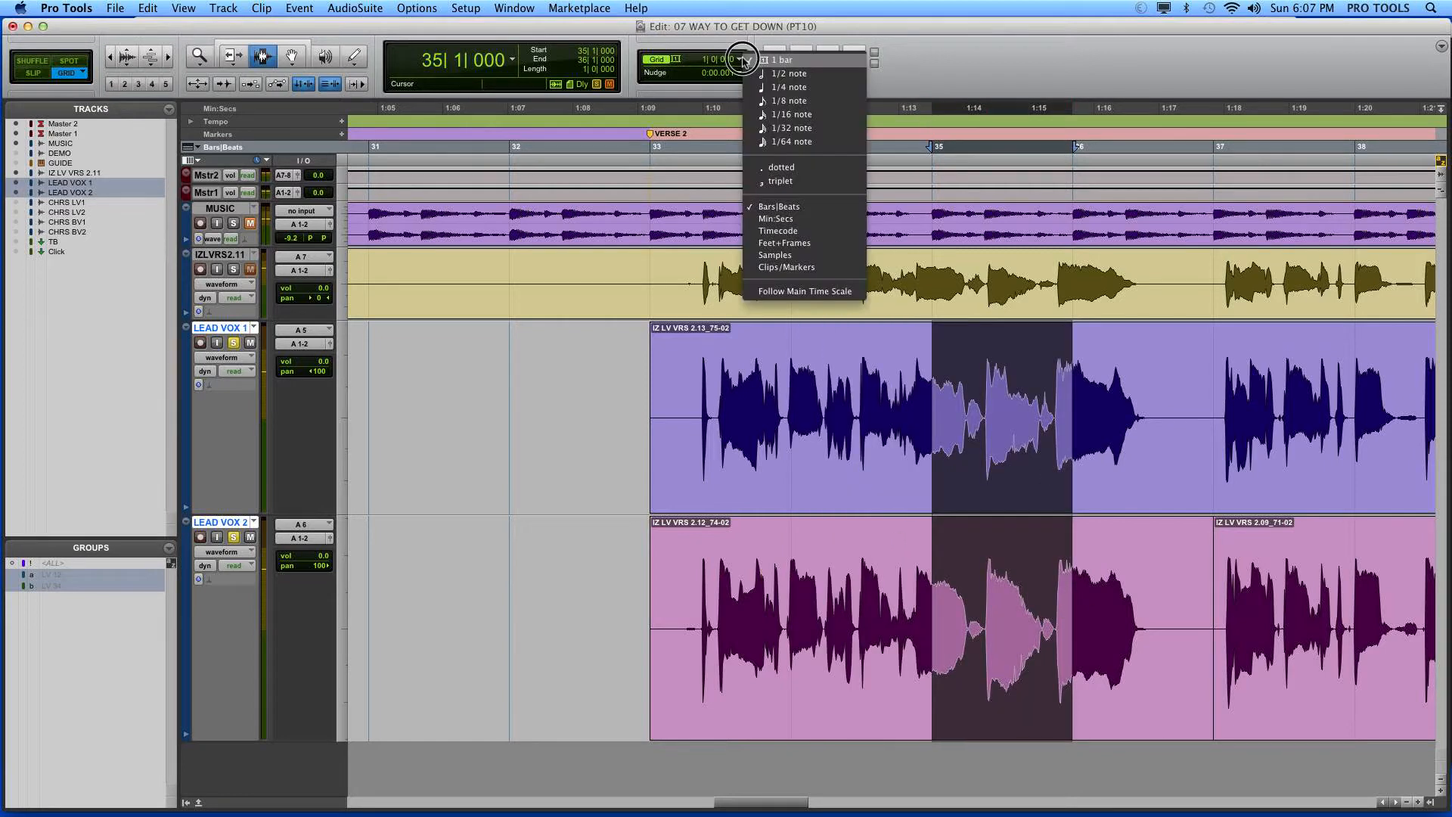
{"action": "left_click", "coordinate": [761, 75]}
{"action": "left_click_drag", "start_coordinate": [698, 371], "coordinate": [742, 587]}
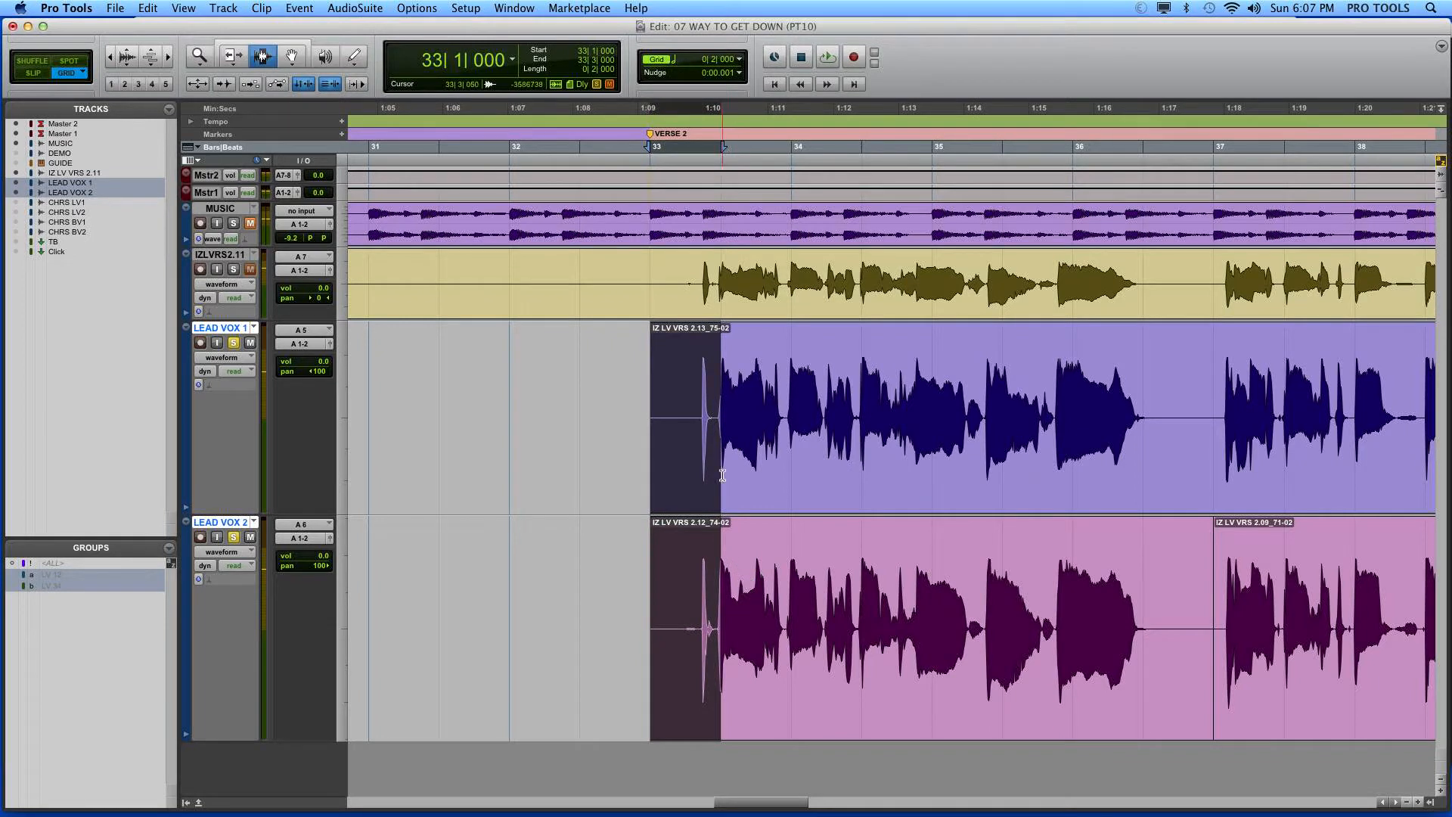
{"action": "left_click_drag", "start_coordinate": [723, 475], "coordinate": [661, 648]}
{"action": "left_click_drag", "start_coordinate": [717, 461], "coordinate": [780, 625]}
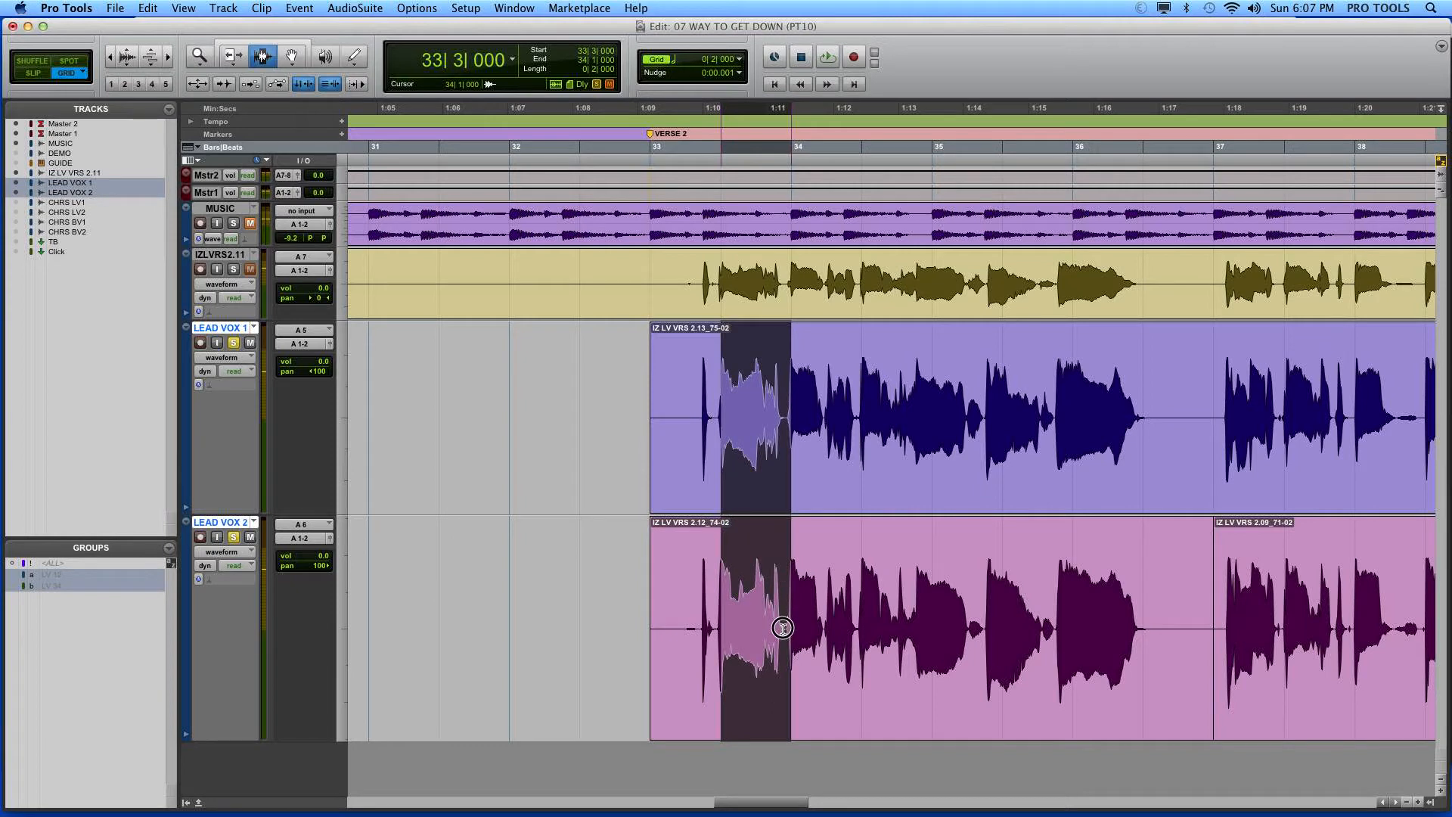
{"action": "left_click", "coordinate": [782, 593]}
{"action": "left_click_drag", "start_coordinate": [697, 441], "coordinate": [669, 686]}
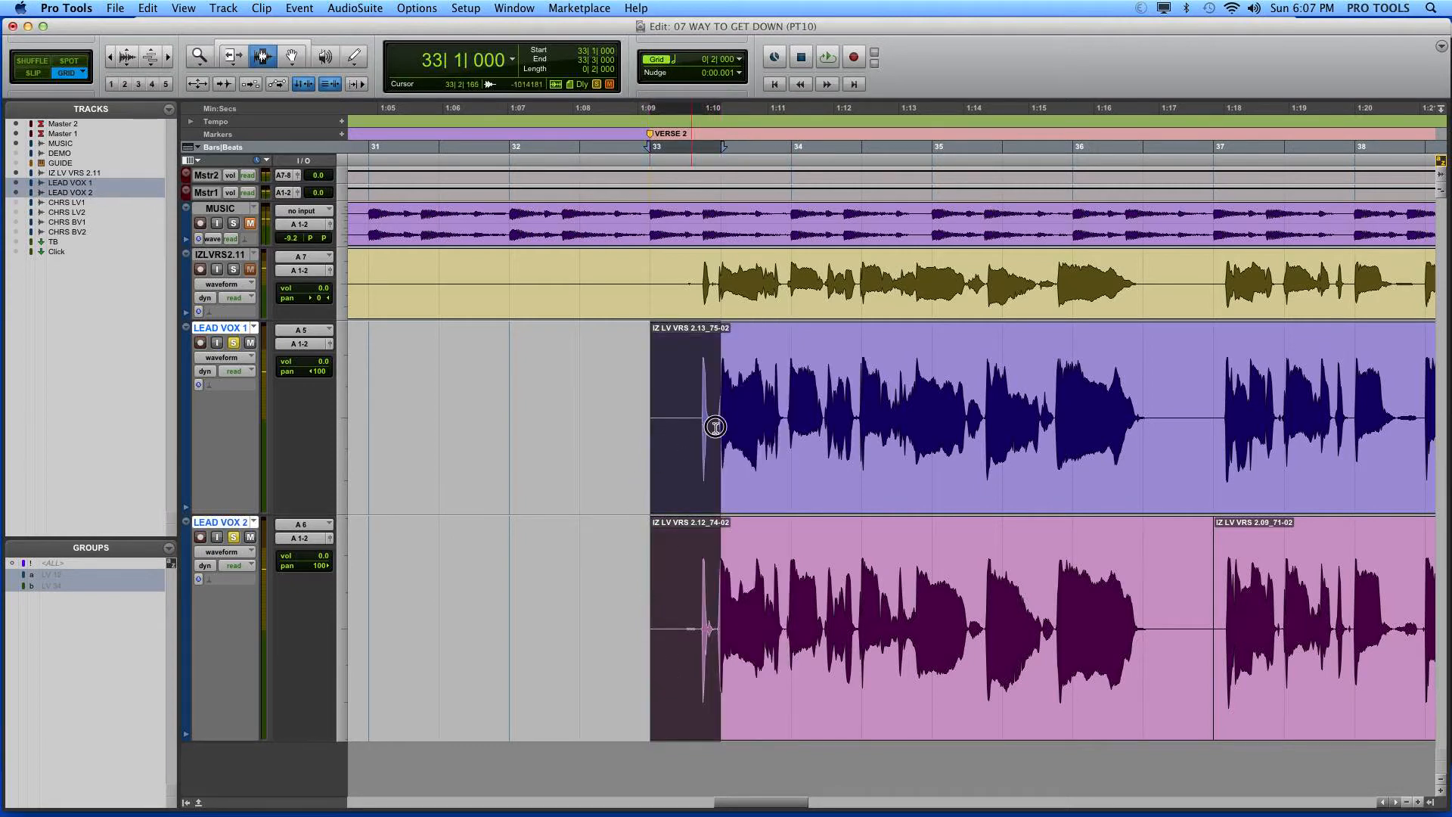
{"action": "left_click_drag", "start_coordinate": [718, 427], "coordinate": [823, 615]}
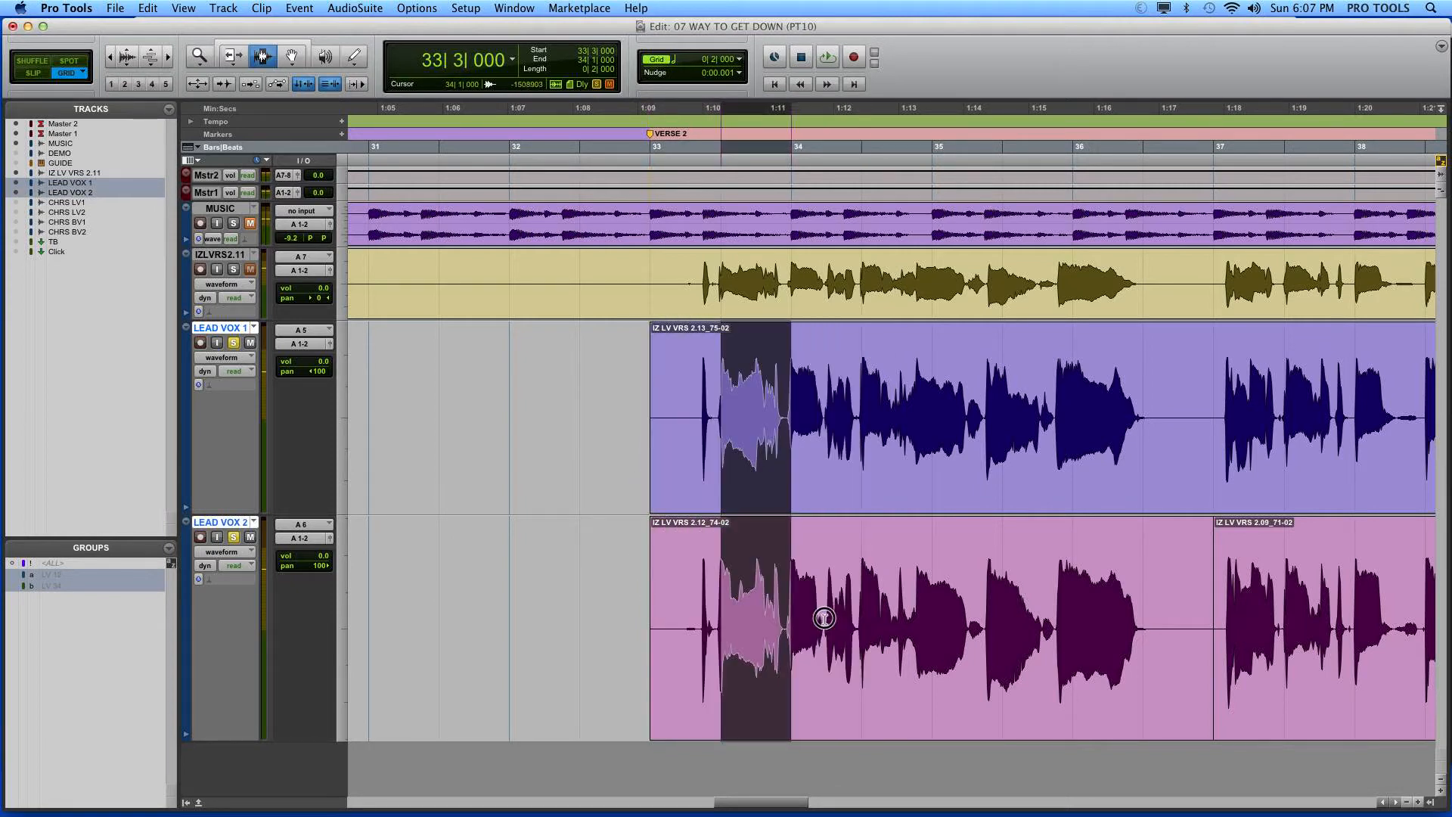
Set the grid value to 1/4 note and select bar 33 across both lead vocal tracks
{"action": "left_click", "coordinate": [669, 387]}
{"action": "left_click", "coordinate": [734, 57]}
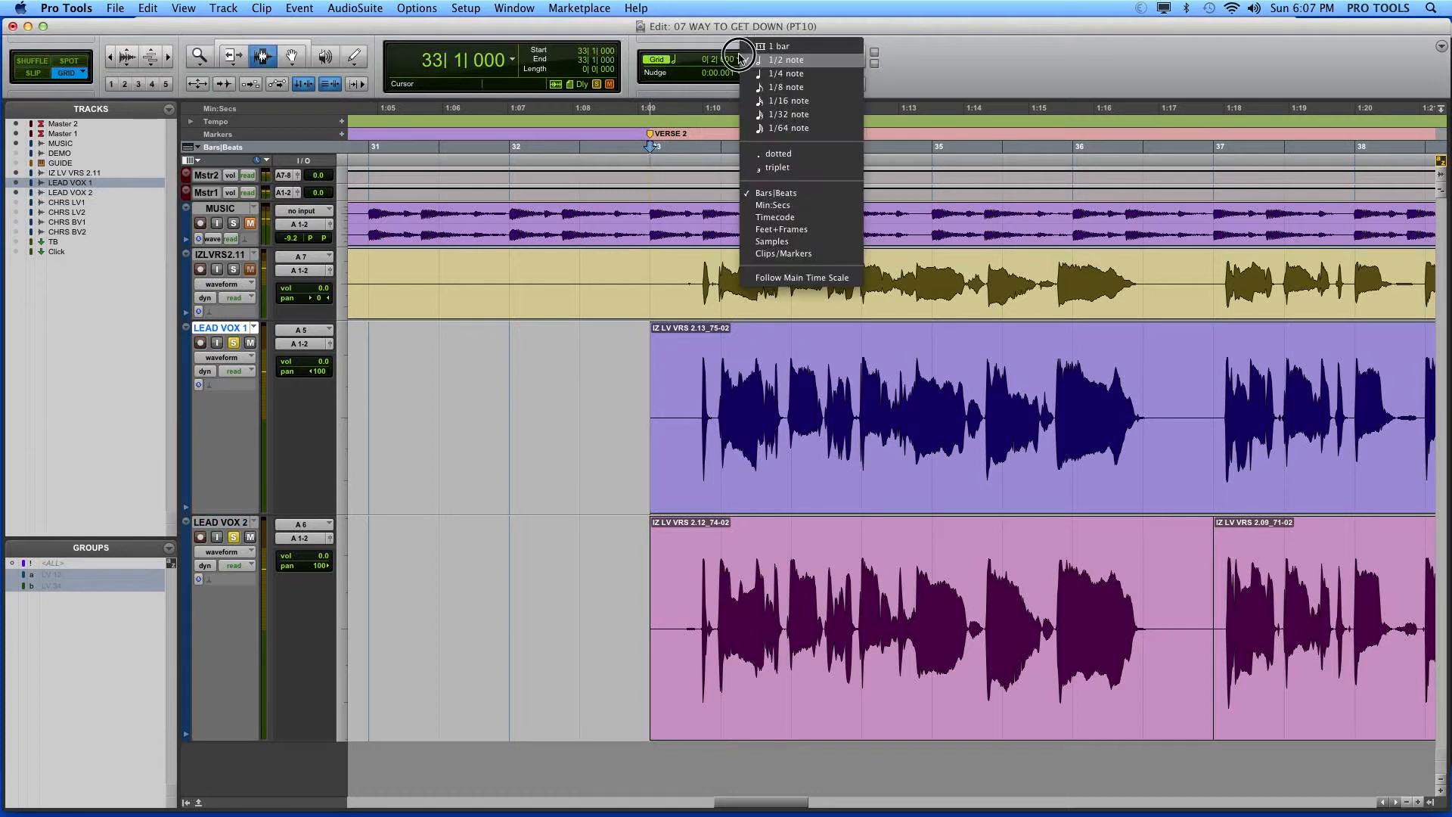
{"action": "left_click", "coordinate": [772, 70]}
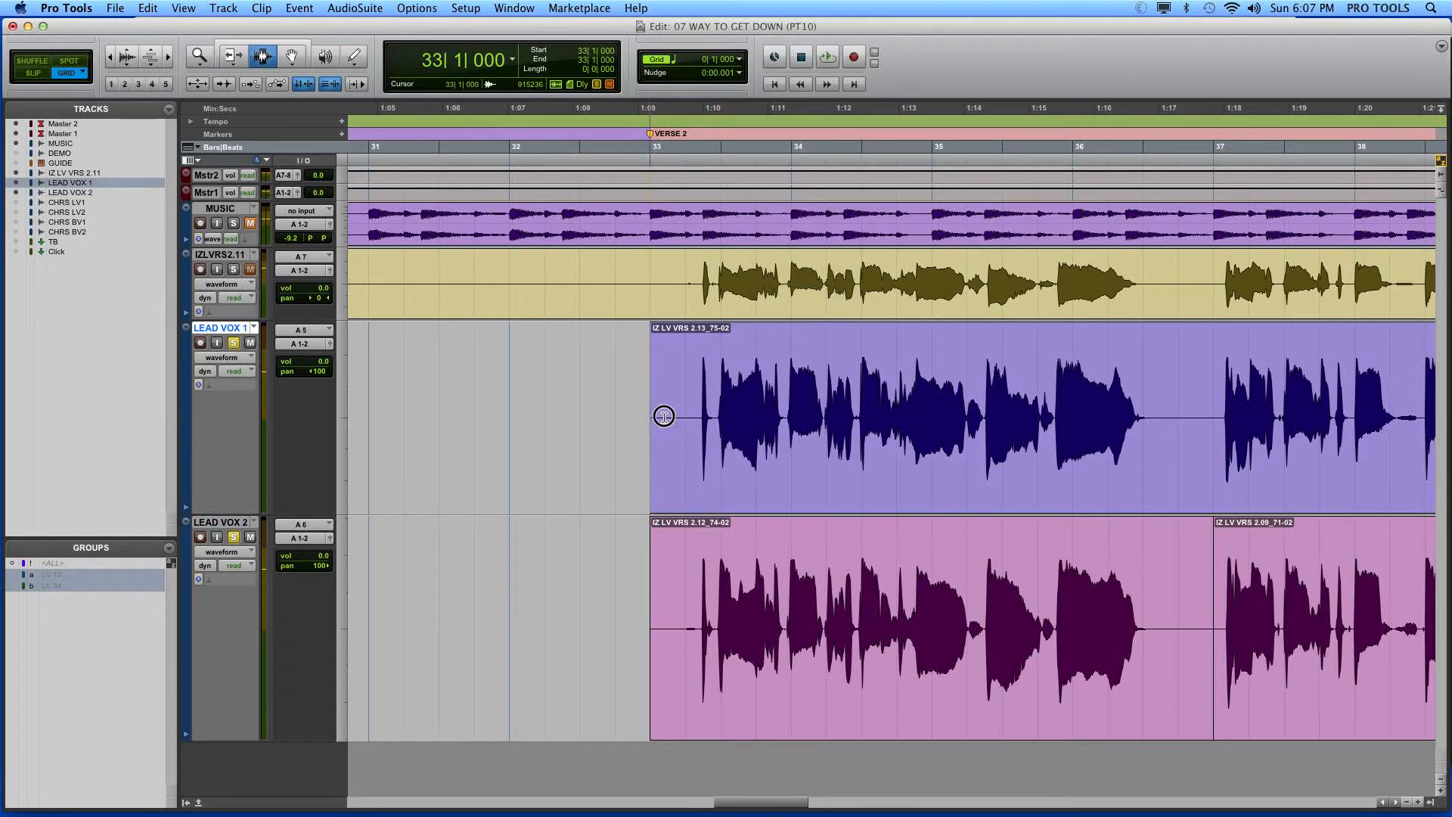
{"action": "left_click_drag", "start_coordinate": [661, 412], "coordinate": [799, 579]}
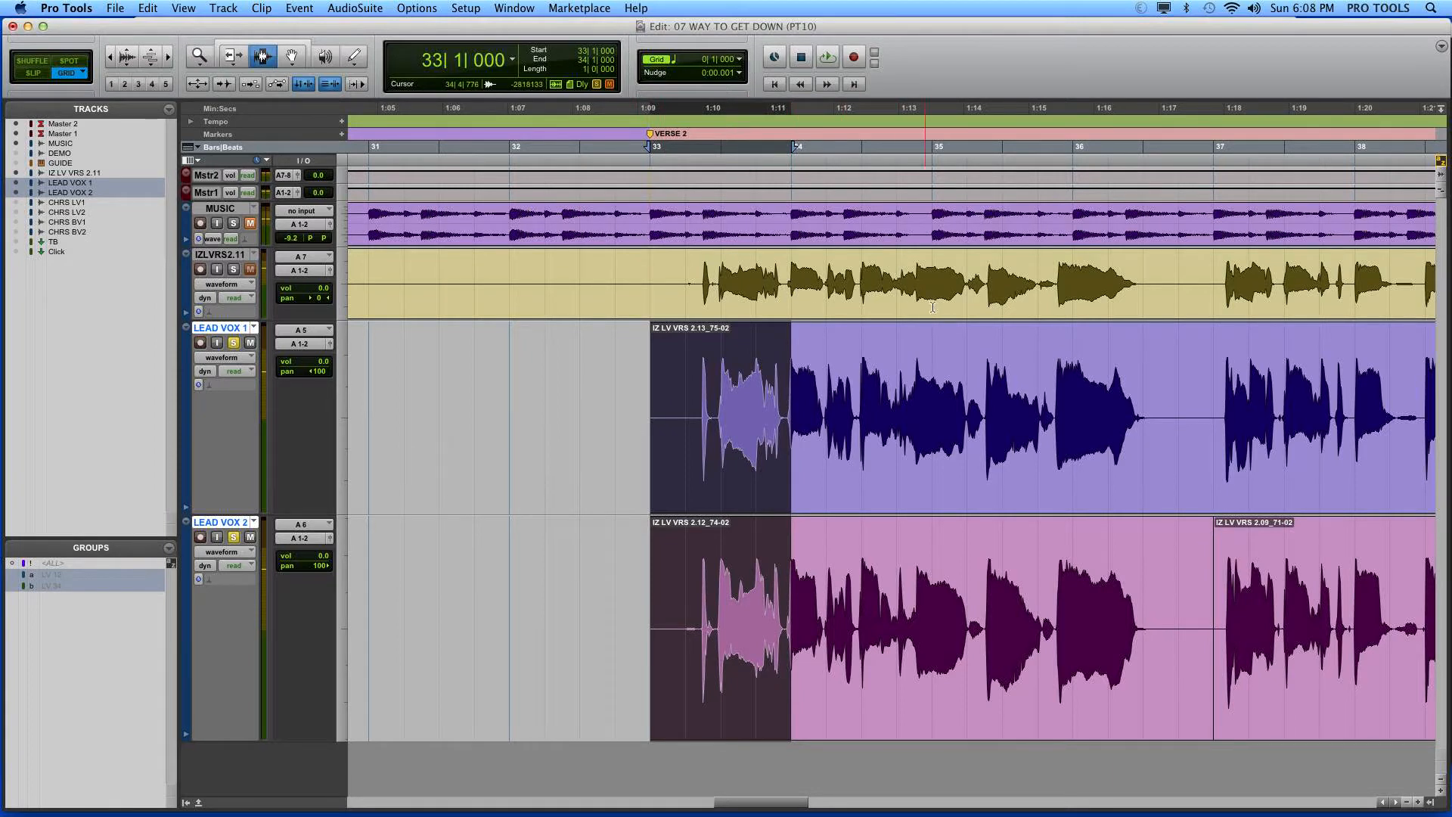
Select 33|1 to 34|2 on both lead vocal tracks, followed by only the first beat of bar 33
{"action": "key", "text": "super+bracketright"}
{"action": "left_click_drag", "start_coordinate": [1150, 366], "coordinate": [1325, 481]}
{"action": "left_click_drag", "start_coordinate": [475, 376], "coordinate": [764, 585]}
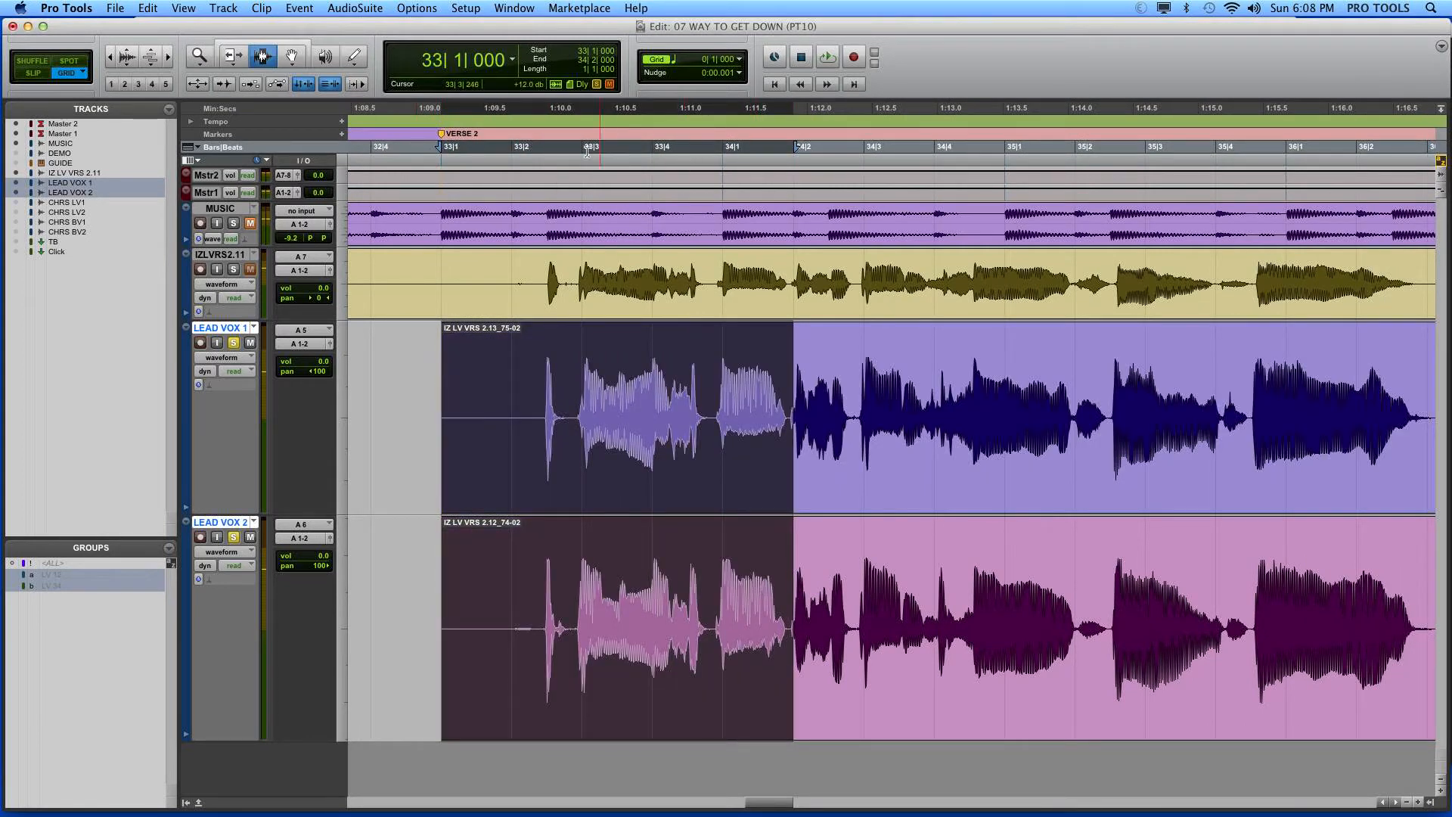
{"action": "left_click_drag", "start_coordinate": [451, 497], "coordinate": [506, 462]}
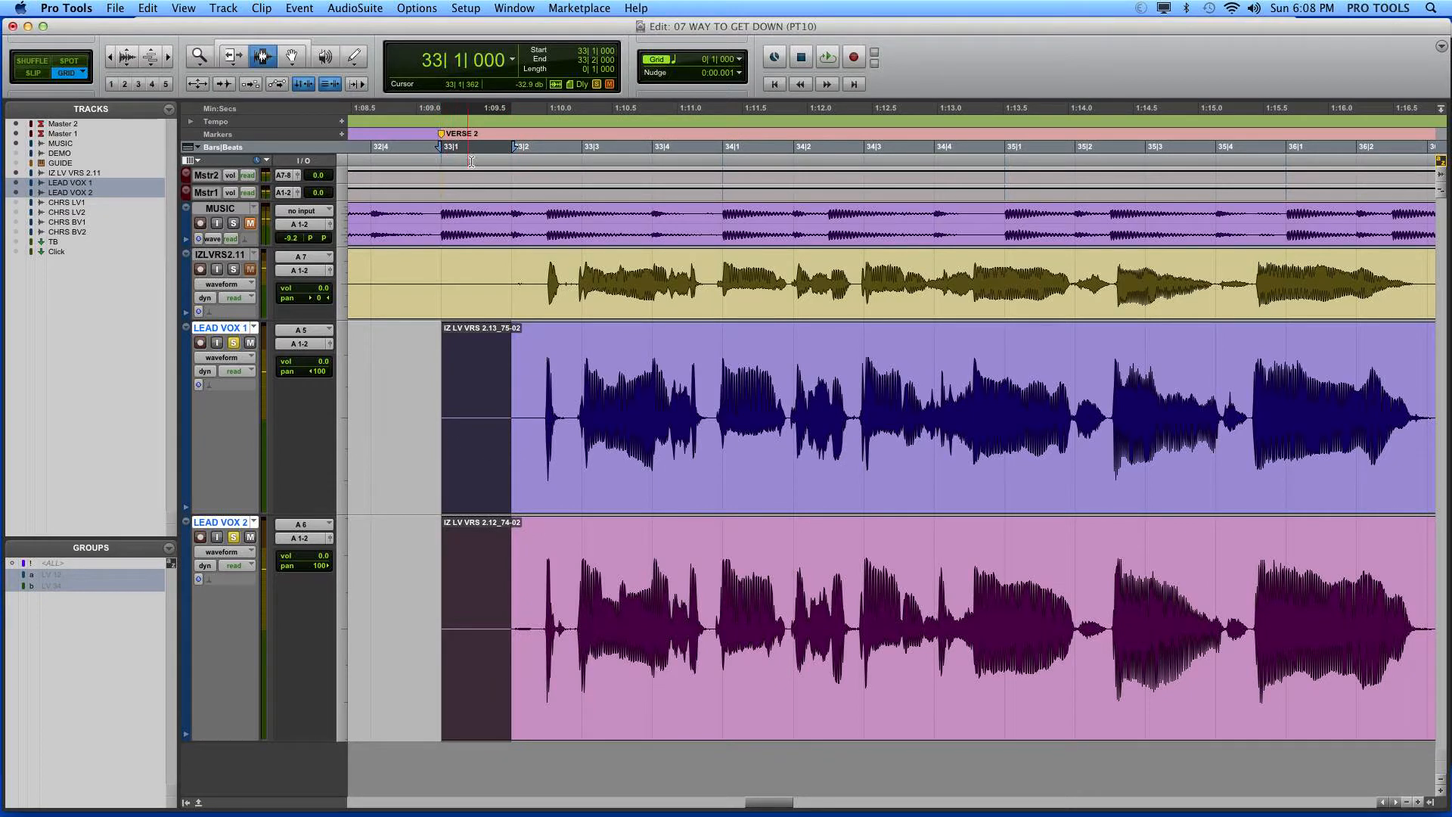
Place the edit cursor at beats 33|2 and 32|4 on LEAD VOX 1, and select bar 33 across both lead vocals
{"action": "left_click", "coordinate": [517, 376]}
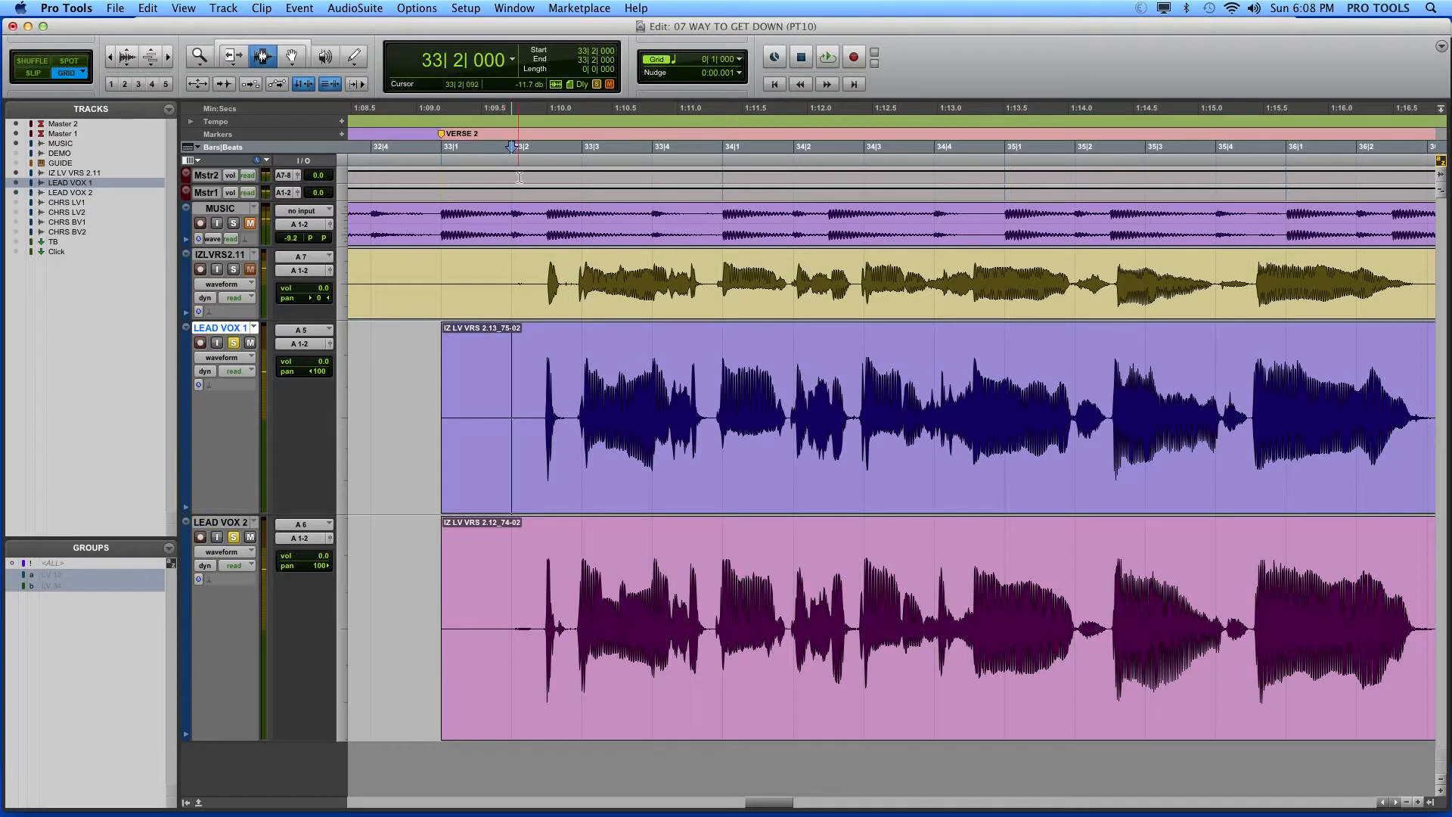
{"action": "left_click", "coordinate": [394, 437]}
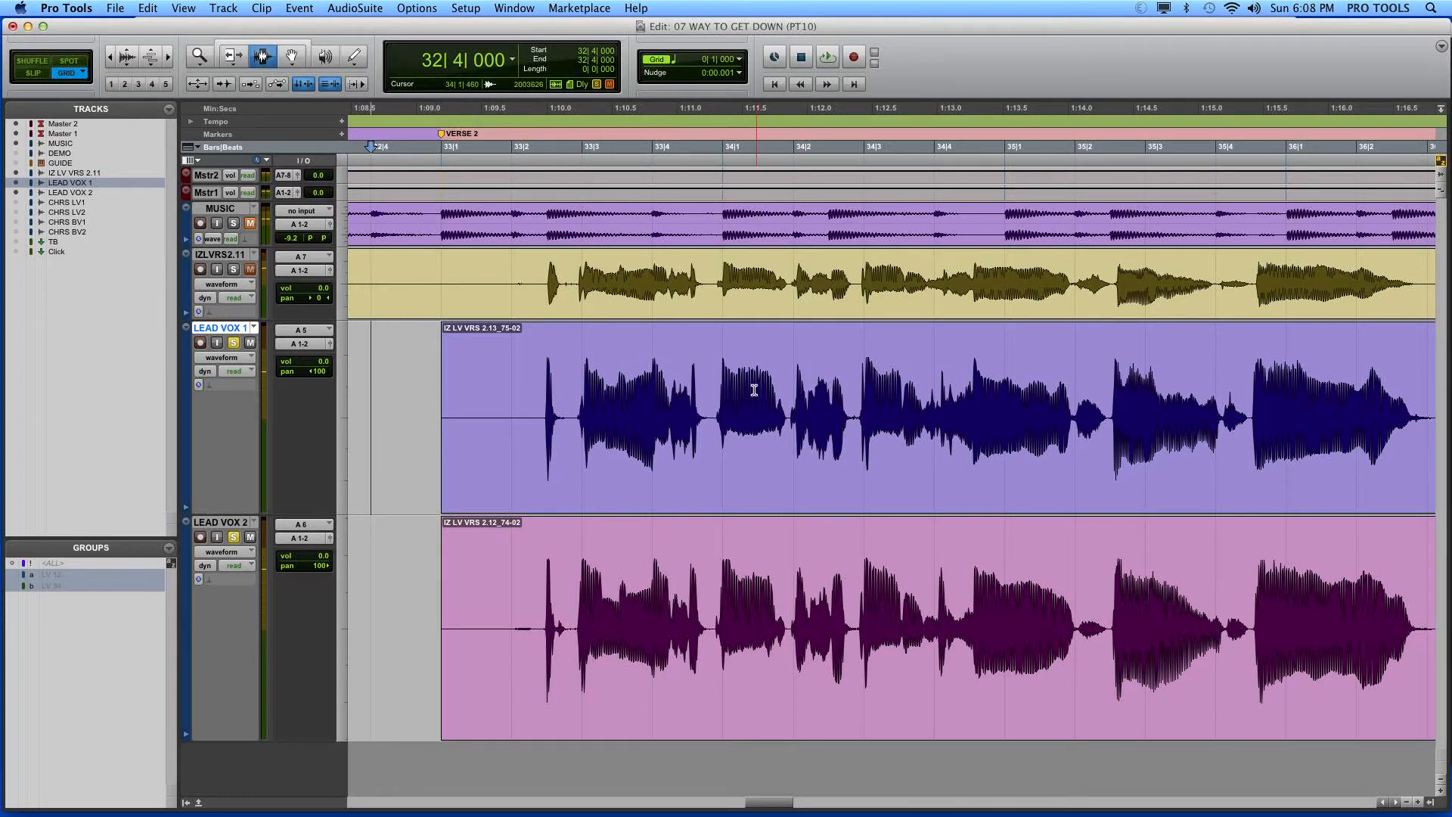
{"action": "left_click_drag", "start_coordinate": [730, 390], "coordinate": [454, 588]}
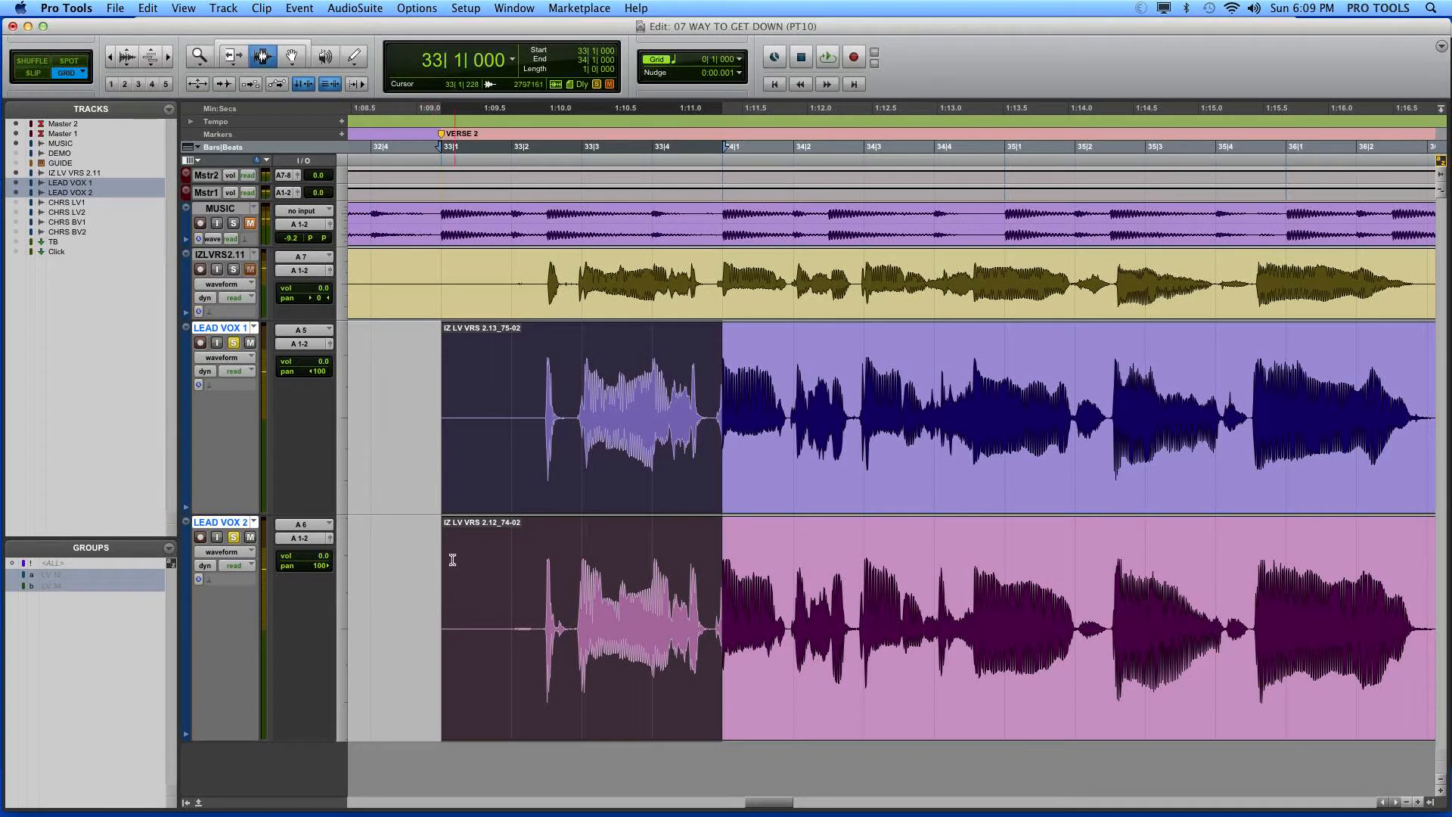
{"action": "left_click_drag", "start_coordinate": [458, 488], "coordinate": [715, 580]}
Set the grid value to 1/8 note and place the edit cursor at 33|2|000 on LEAD VOX 1
{"action": "left_click", "coordinate": [746, 61]}
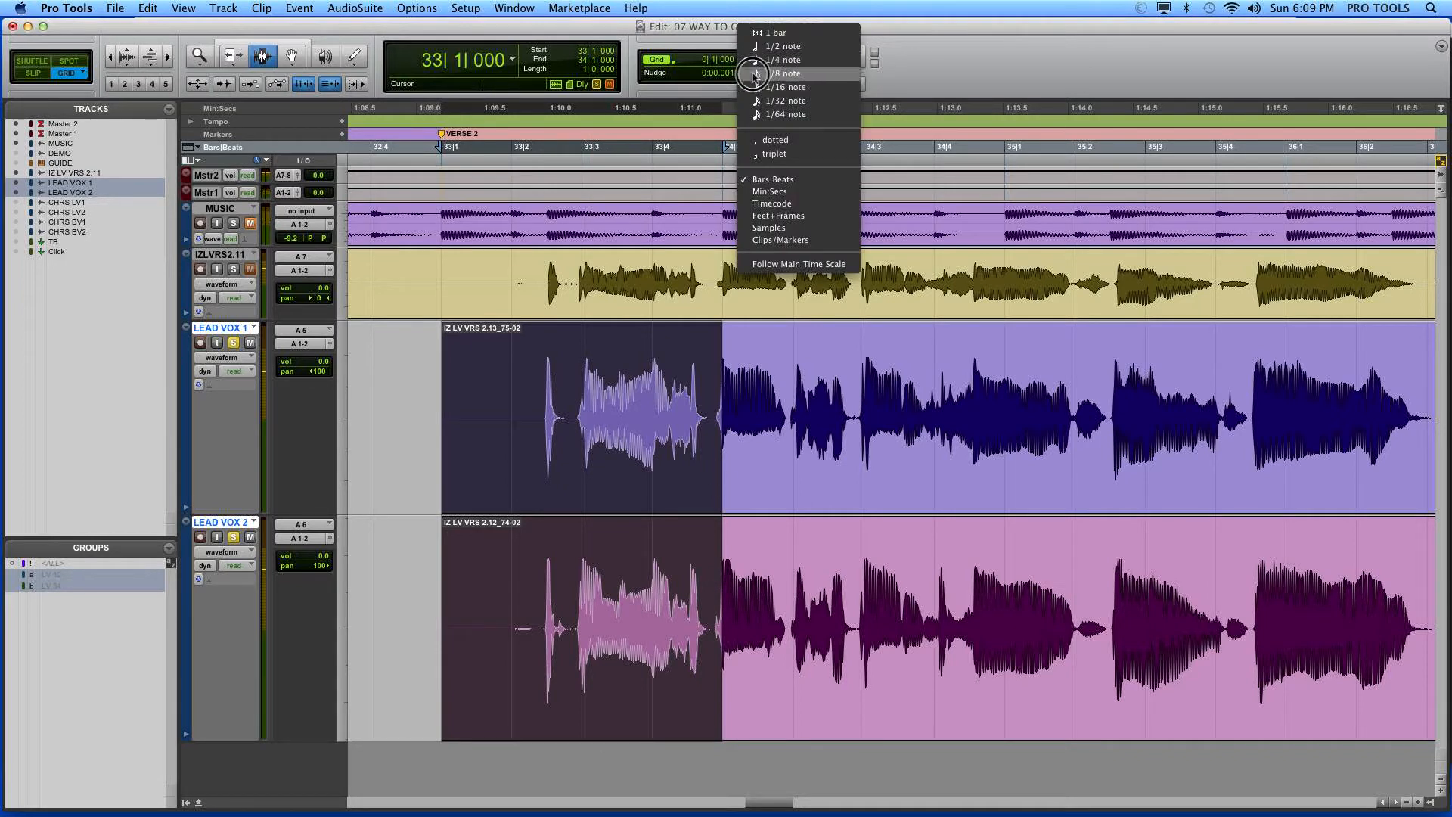
{"action": "left_click", "coordinate": [756, 74]}
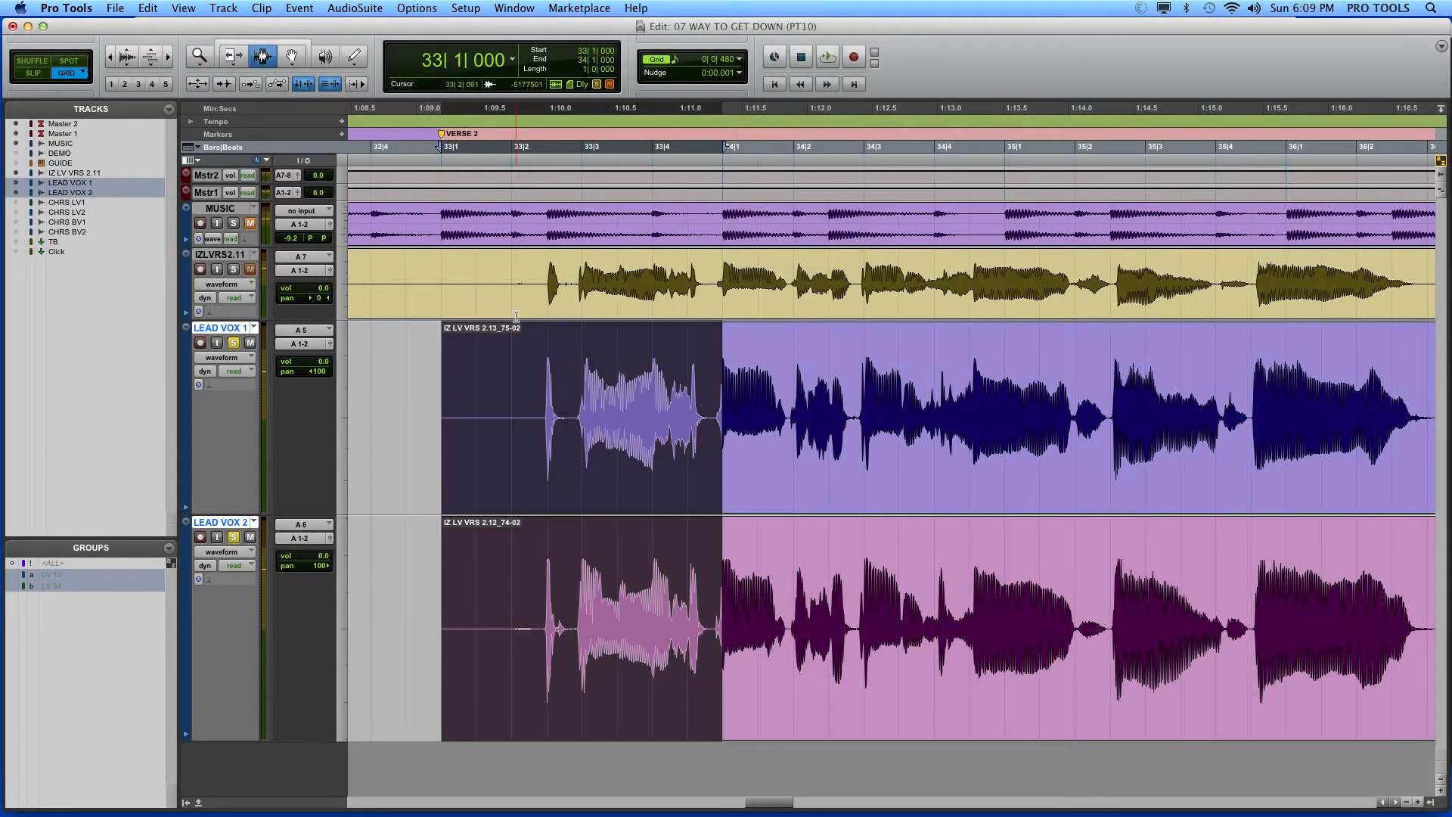
{"action": "left_click", "coordinate": [529, 395]}
{"action": "key", "text": "super+bracketright"}
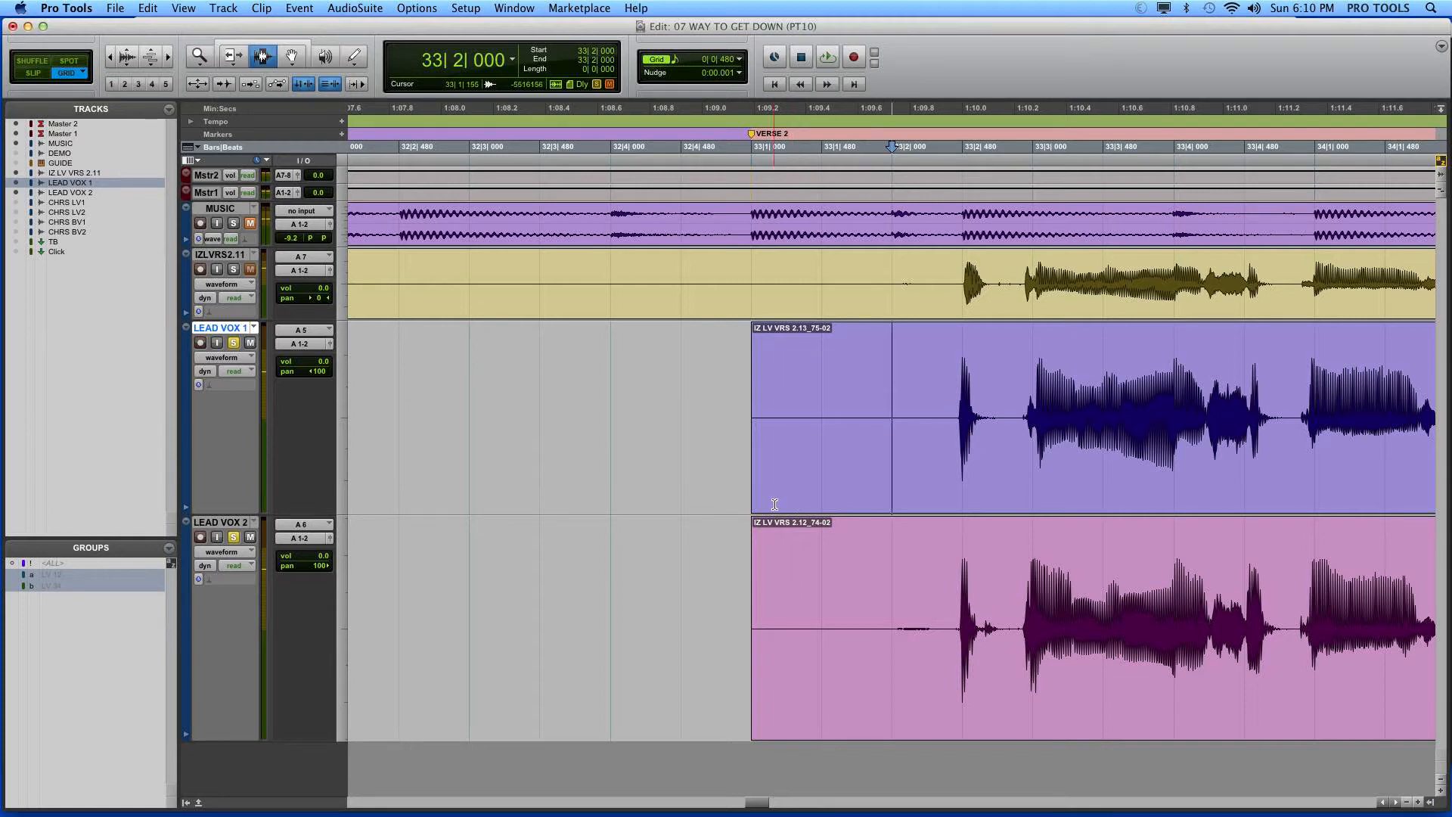
Set the grid value to 1/16 note and place the edit cursor at 33|2|240 on LEAD VOX 1
{"action": "left_click", "coordinate": [739, 59]}
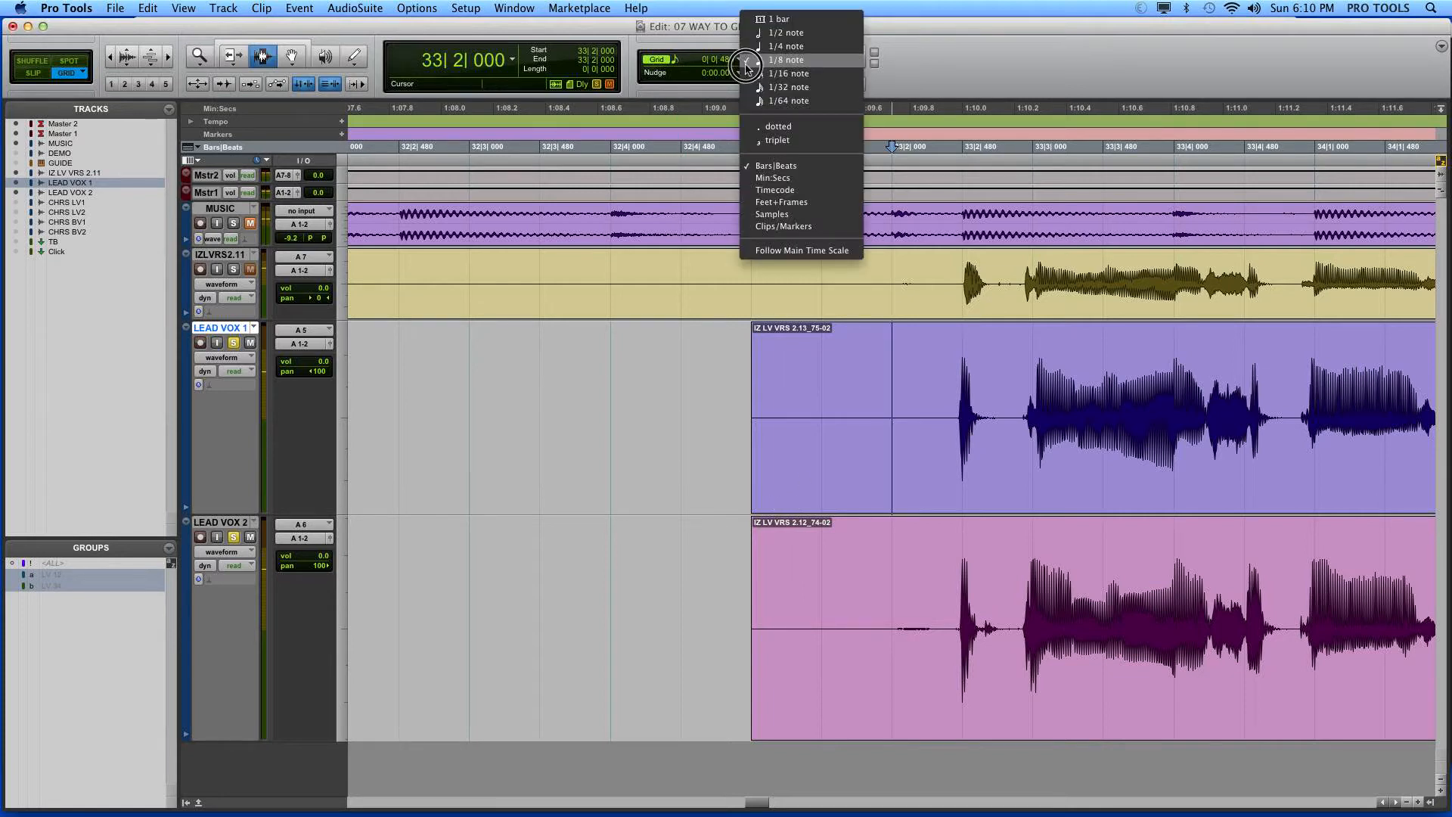
{"action": "left_click", "coordinate": [751, 76]}
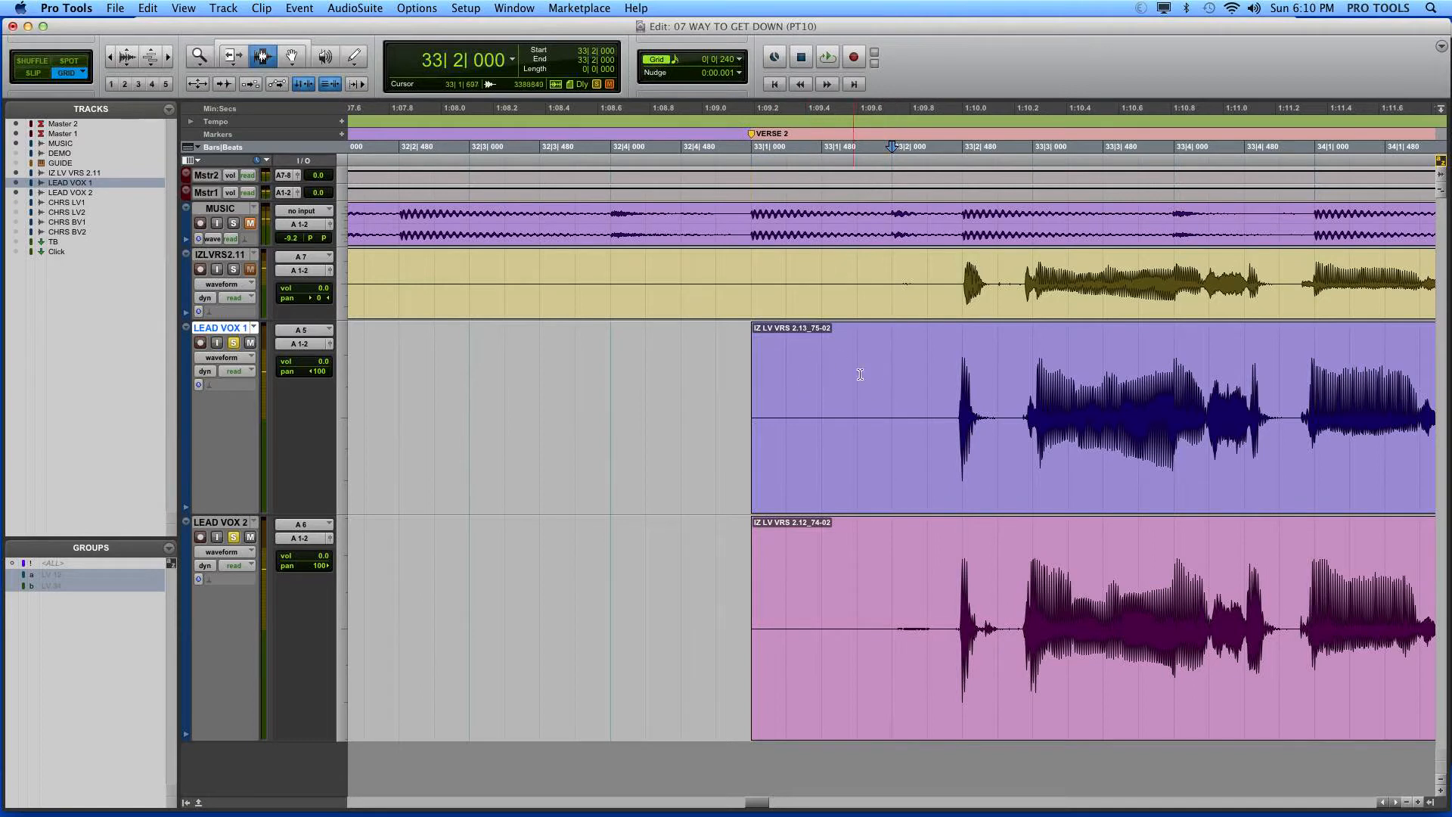
{"action": "left_click", "coordinate": [920, 403]}
{"action": "key", "text": "t"}
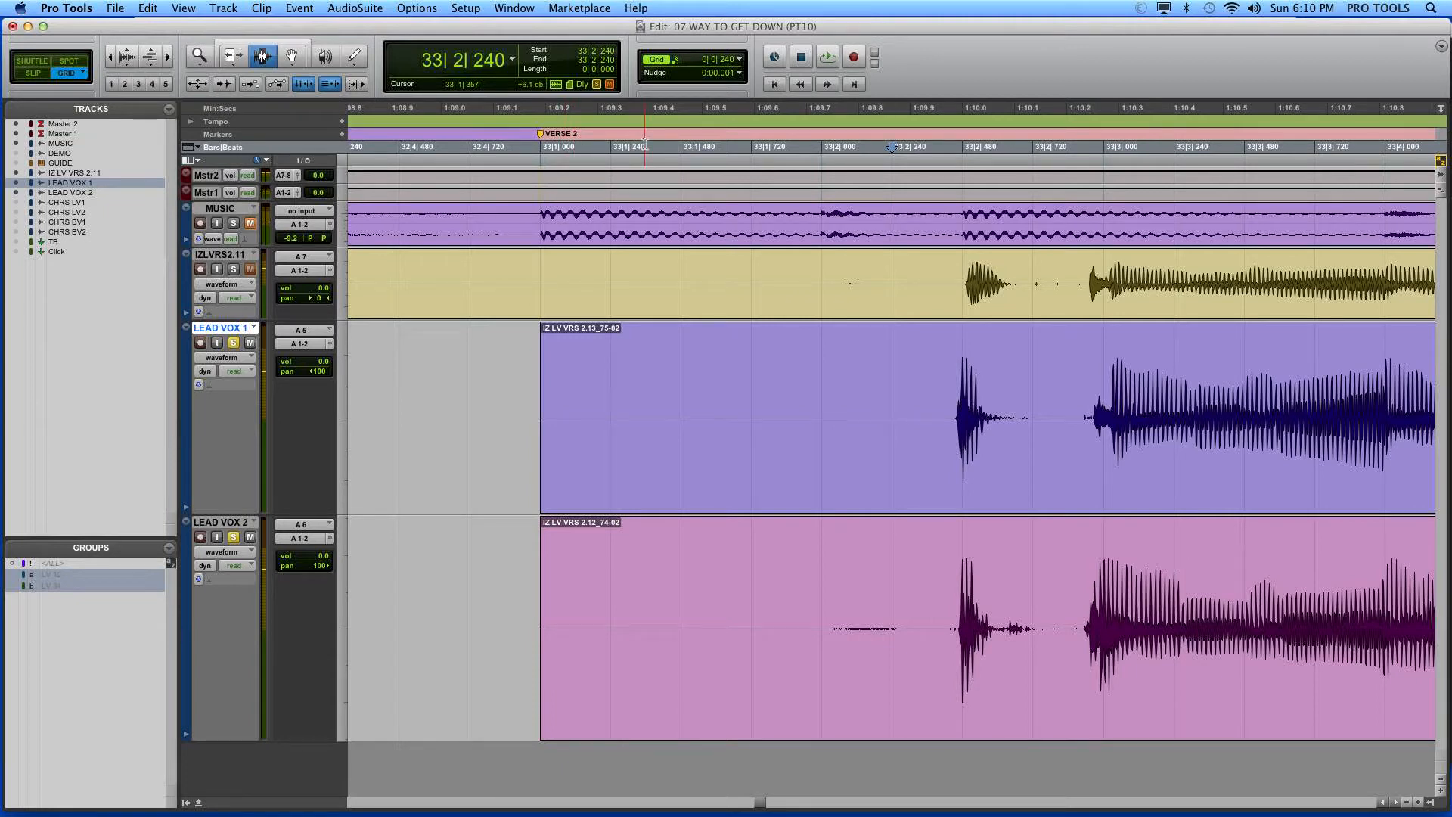
Select individual 1/16-note segments of beat 33|1 on LEAD VOX 1, from 33|1|240 onward, ending with 33|1|720 to 33|2|000
{"action": "left_click_drag", "start_coordinate": [557, 433], "coordinate": [810, 376]}
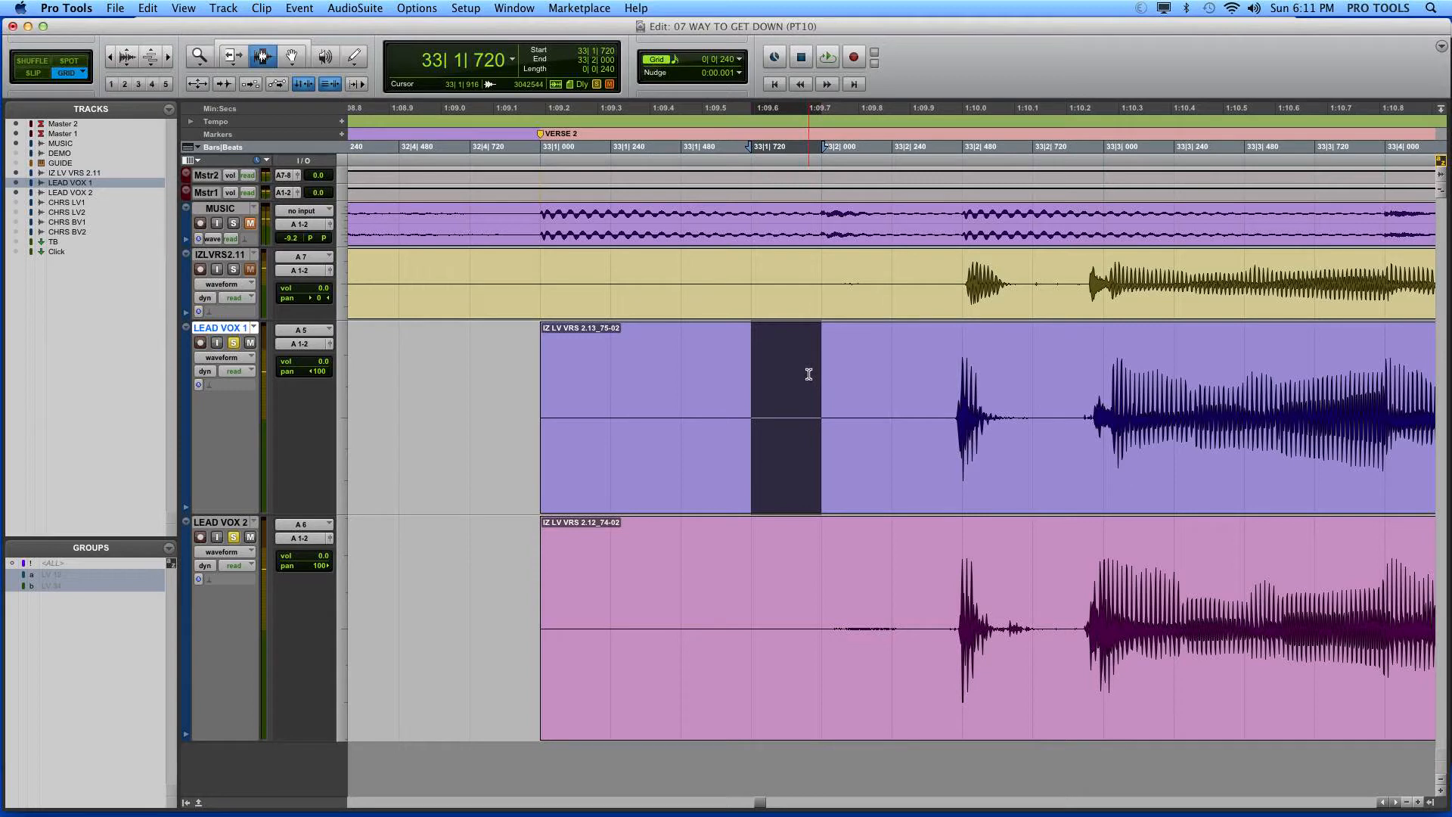
{"action": "left_click_drag", "start_coordinate": [552, 389], "coordinate": [662, 424]}
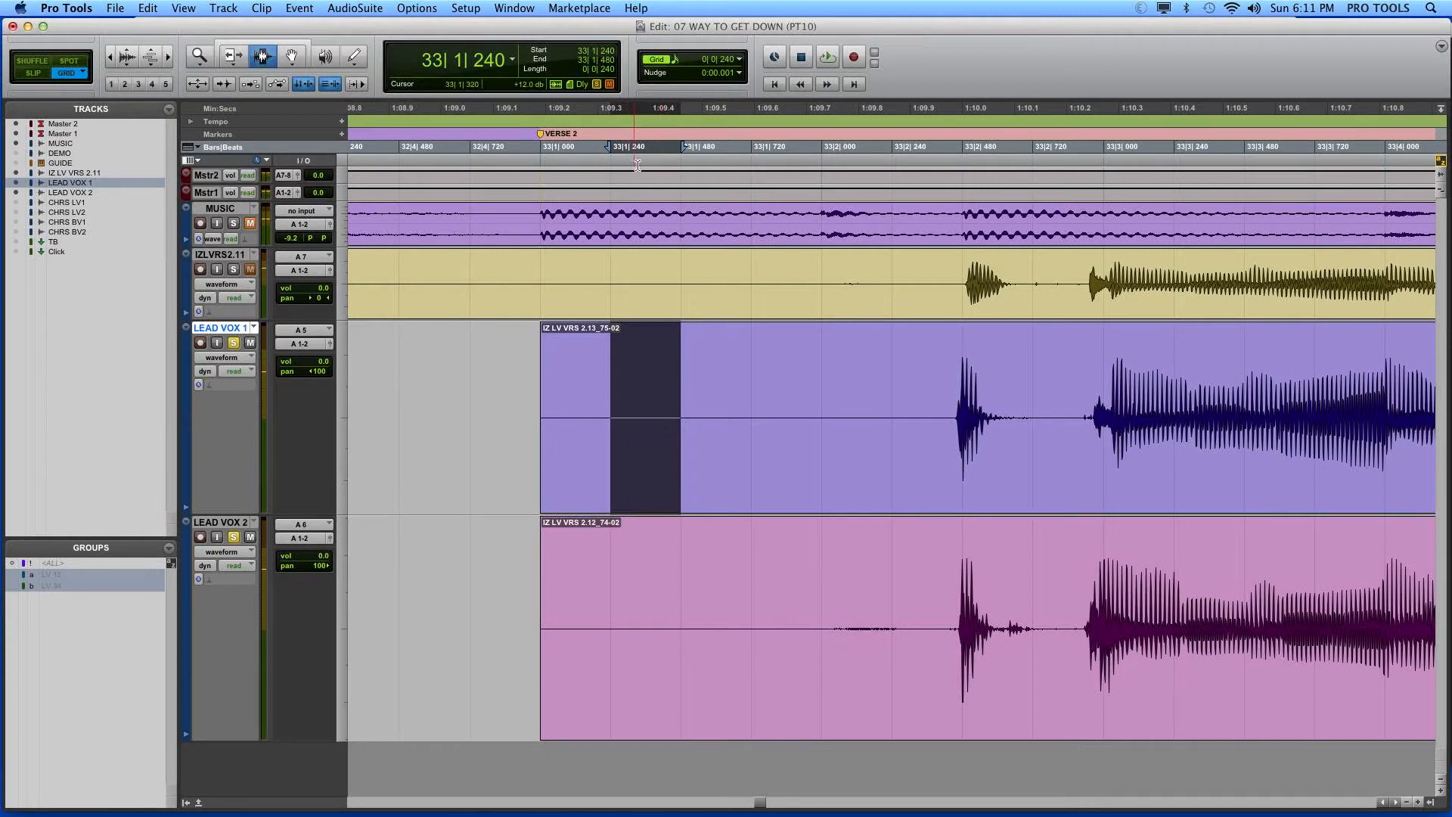
{"action": "left_click_drag", "start_coordinate": [681, 411], "coordinate": [745, 416]}
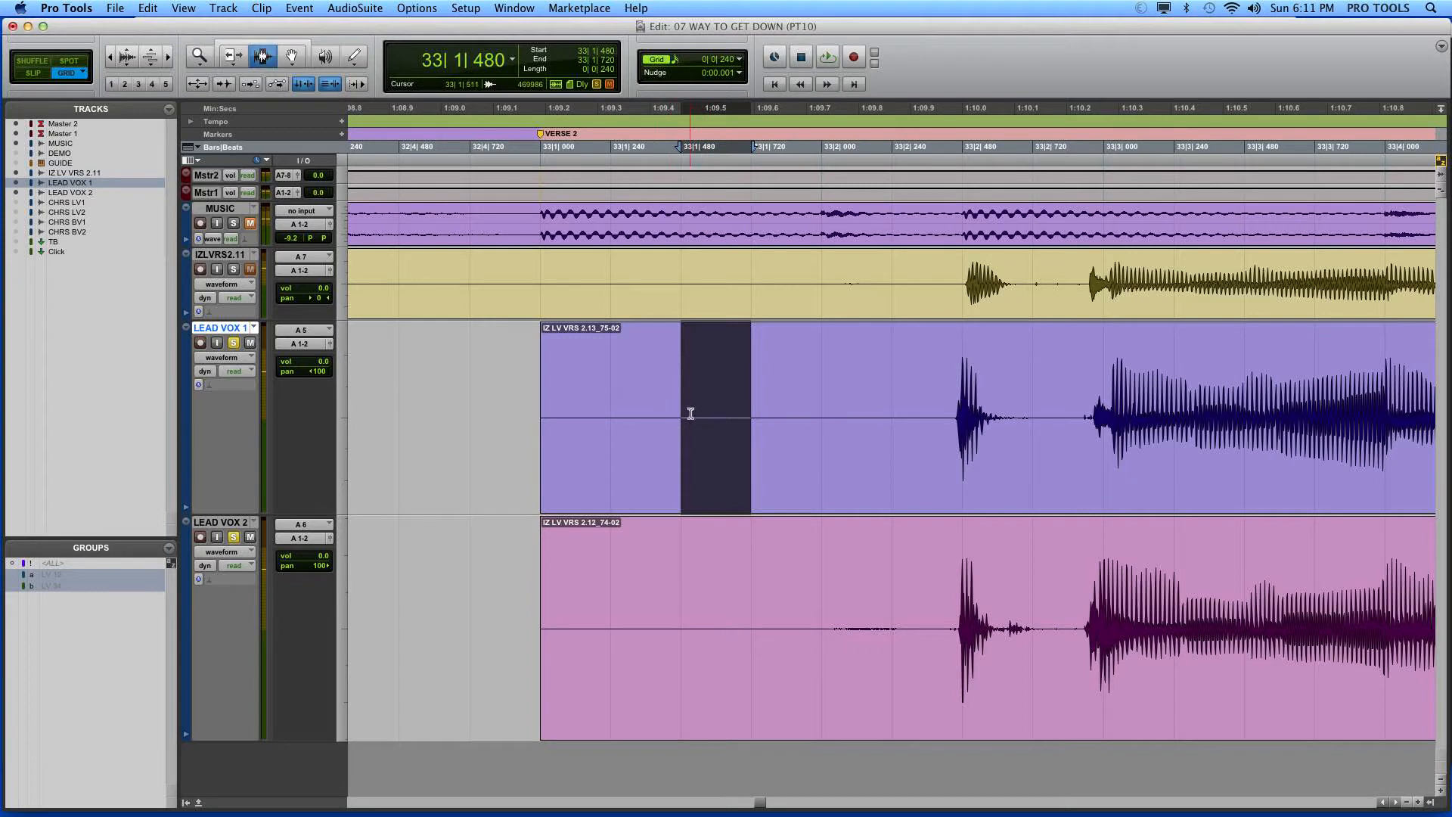
{"action": "left_click_drag", "start_coordinate": [746, 406], "coordinate": [801, 409]}
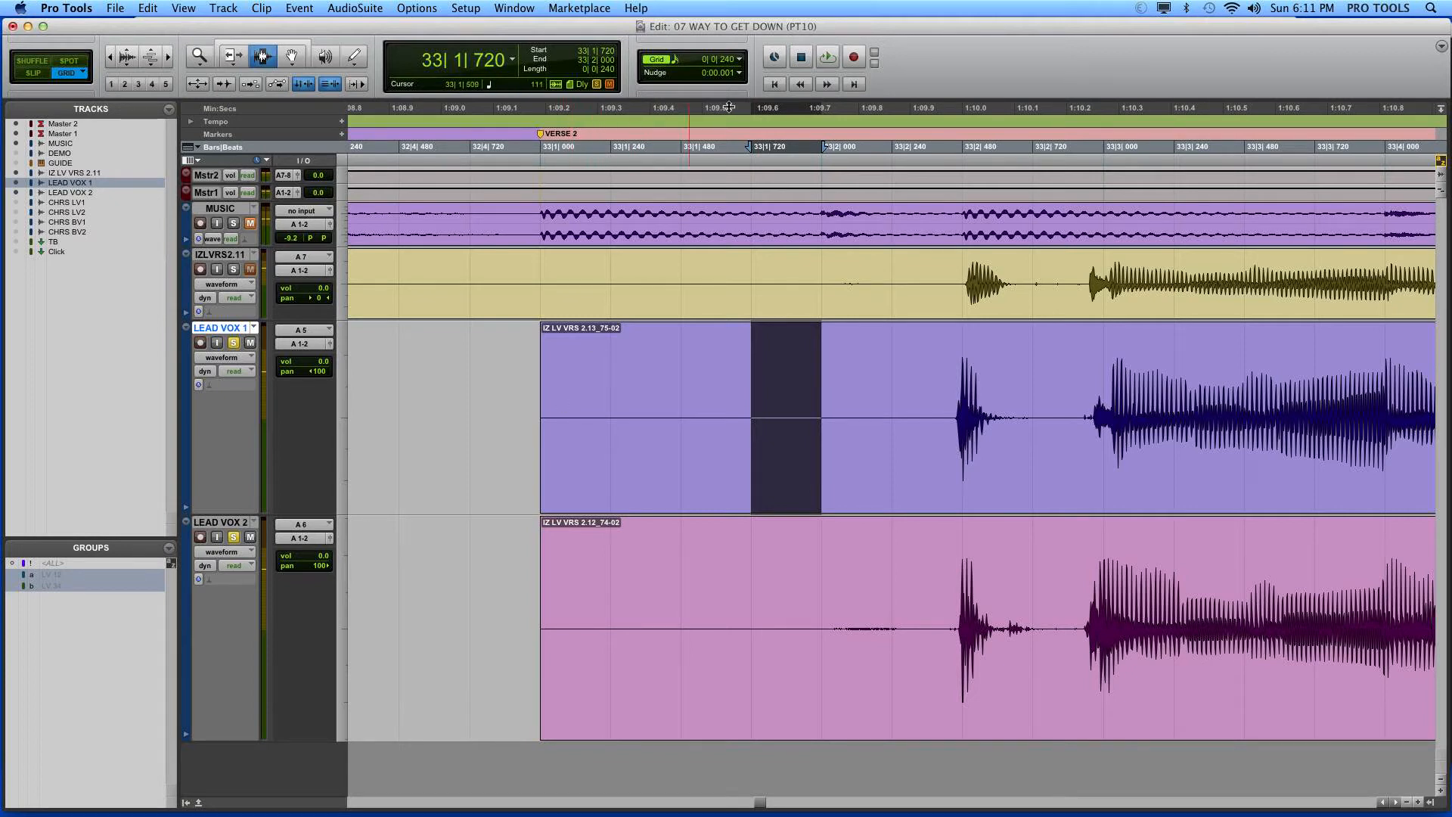
Set the grid value to 1/32 note and select successive 1/32-note segments from 33|1|000 to 33|1|480 on LEAD VOX 1
{"action": "left_click", "coordinate": [740, 59]}
{"action": "left_click", "coordinate": [789, 74]}
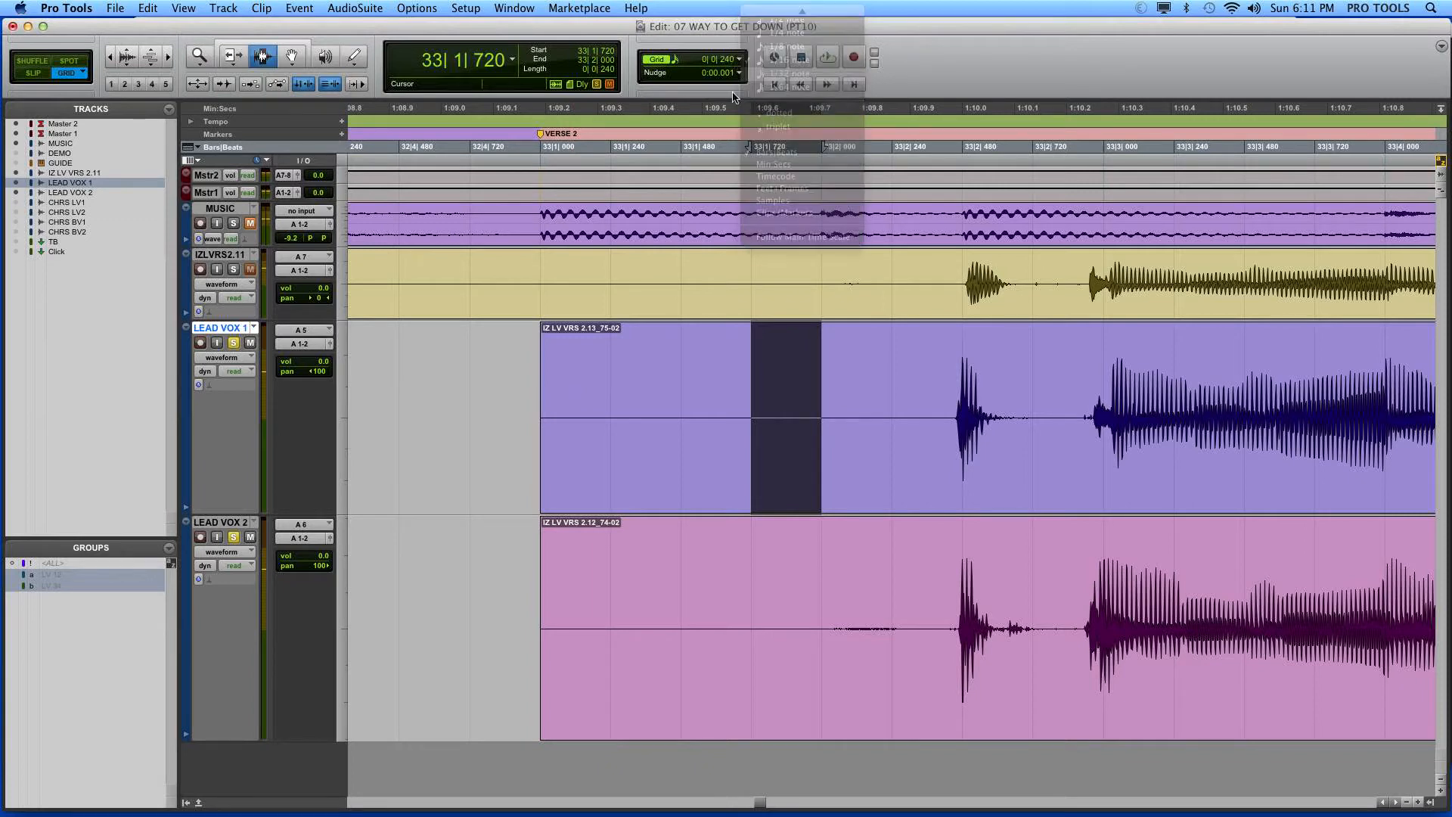
{"action": "left_click_drag", "start_coordinate": [560, 337], "coordinate": [590, 368]}
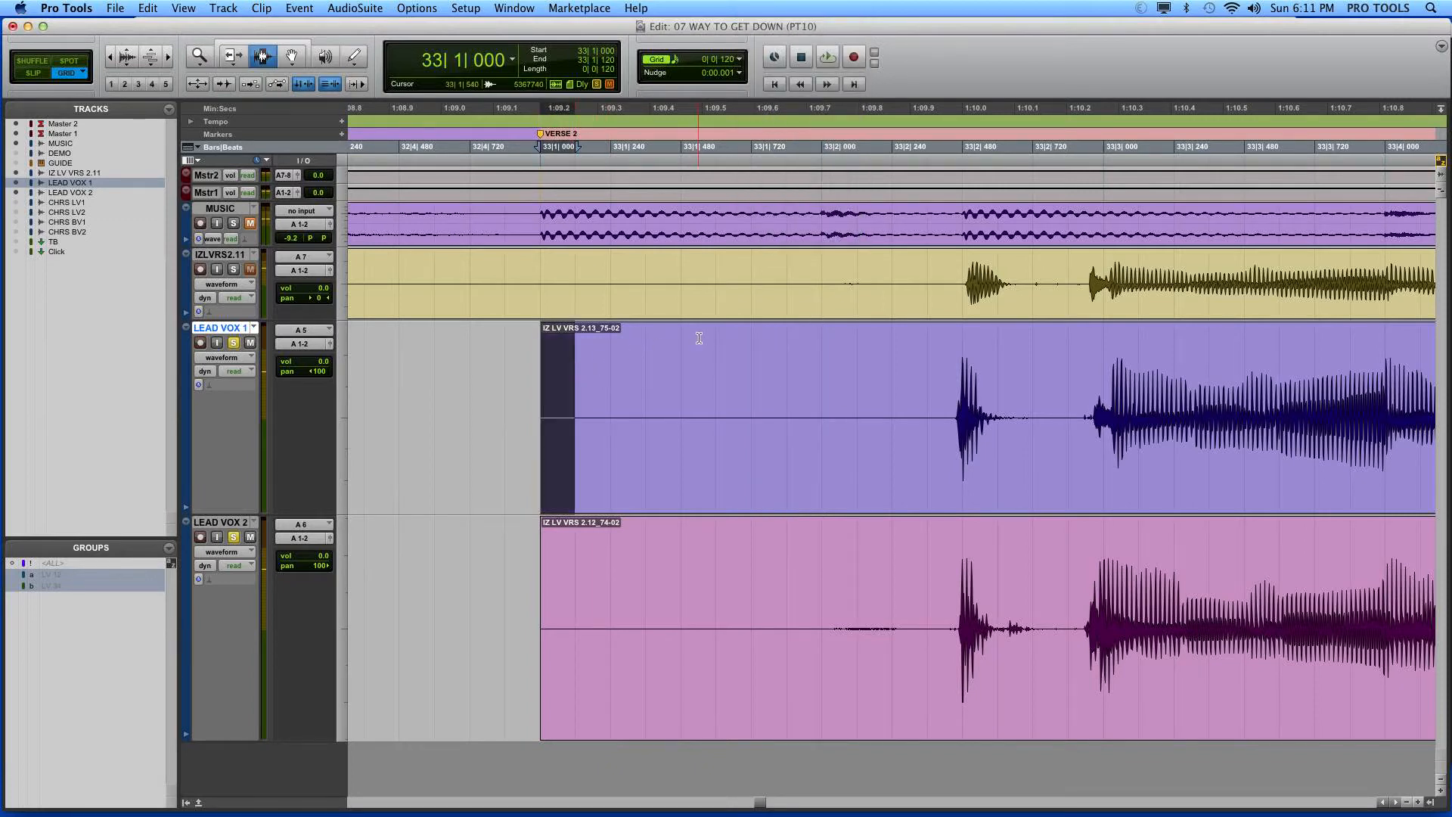
{"action": "key", "text": "super+bracketright"}
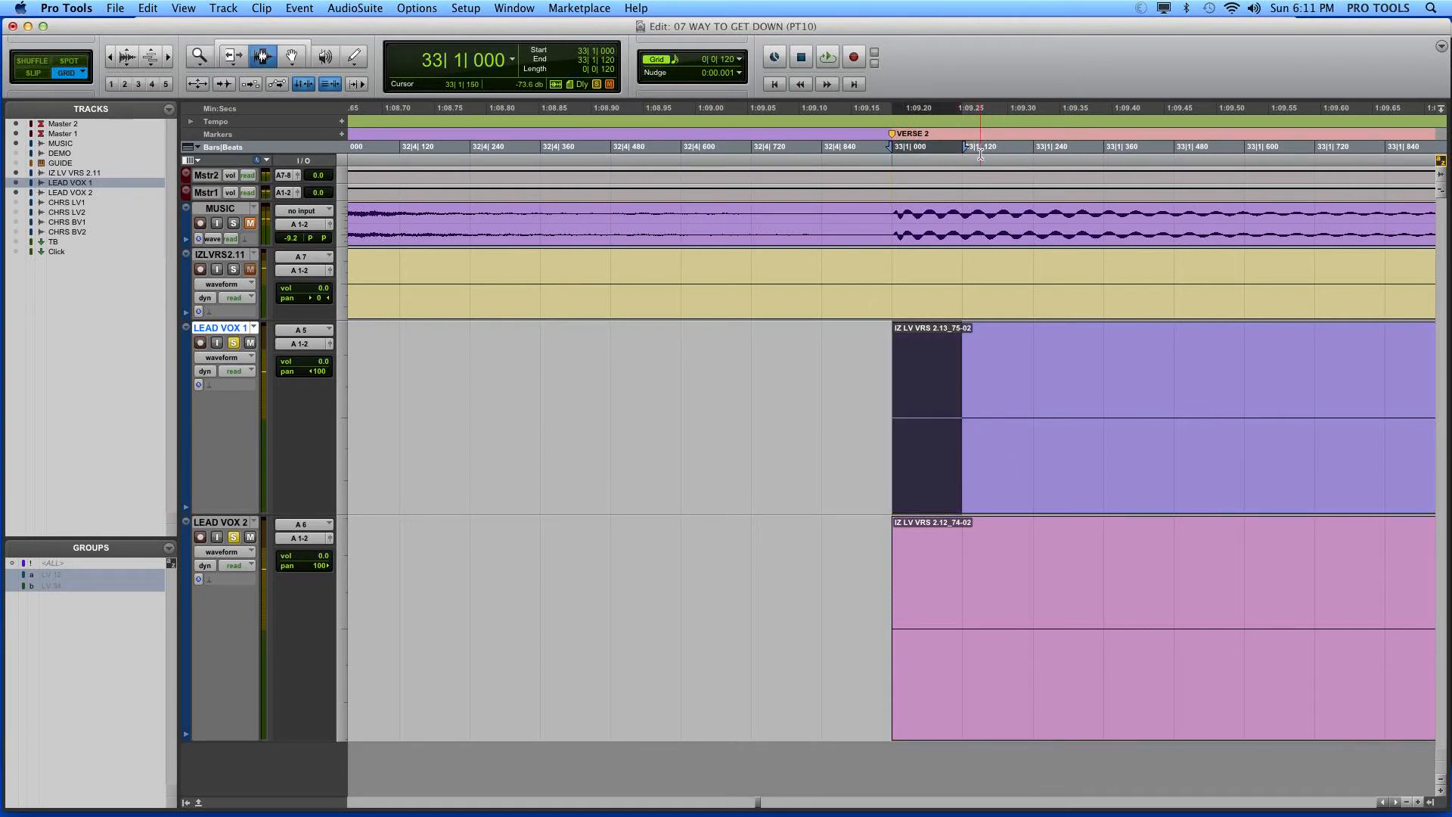
{"action": "left_click_drag", "start_coordinate": [899, 392], "coordinate": [889, 440]}
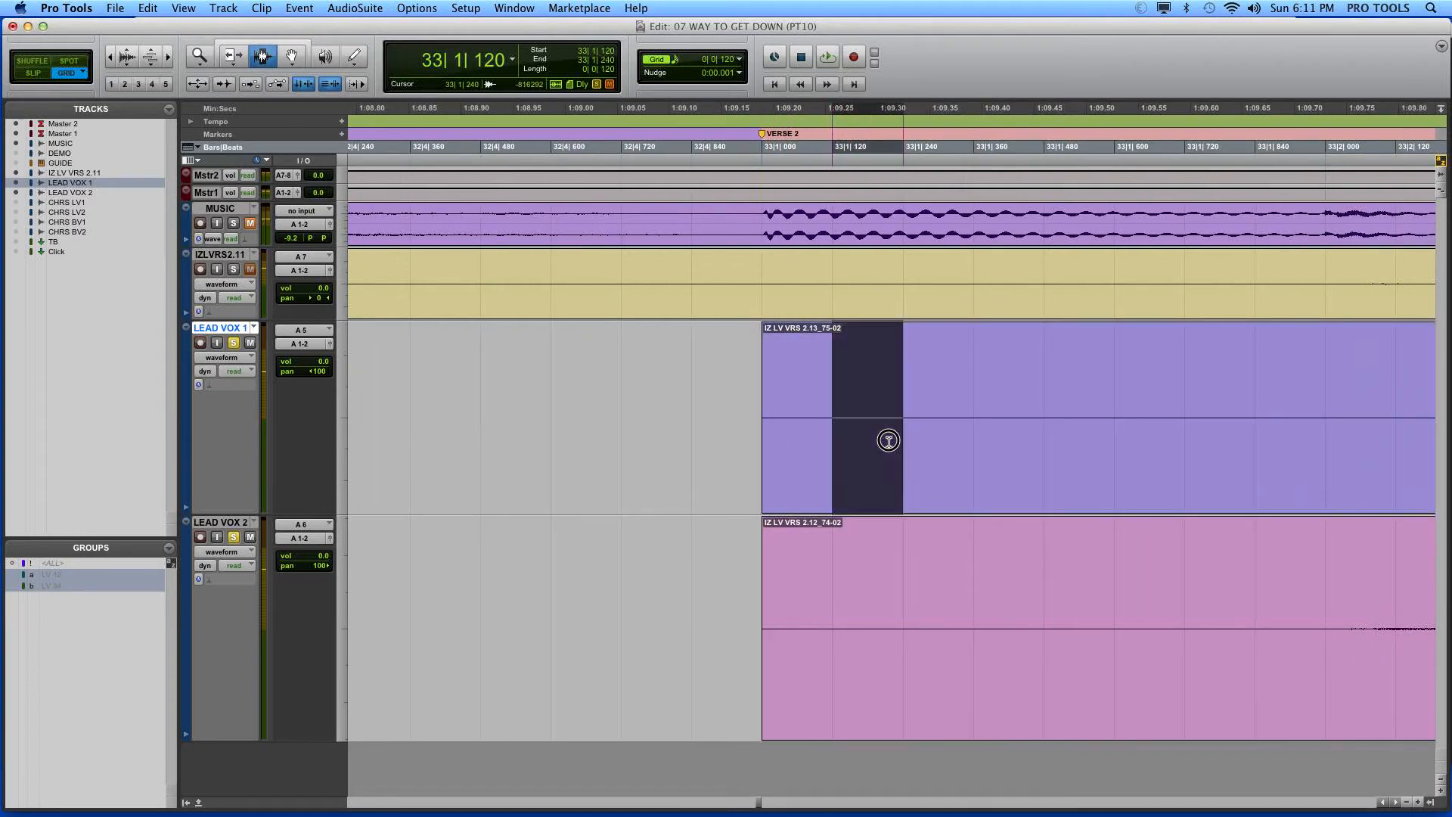
{"action": "left_click_drag", "start_coordinate": [770, 424], "coordinate": [970, 451]}
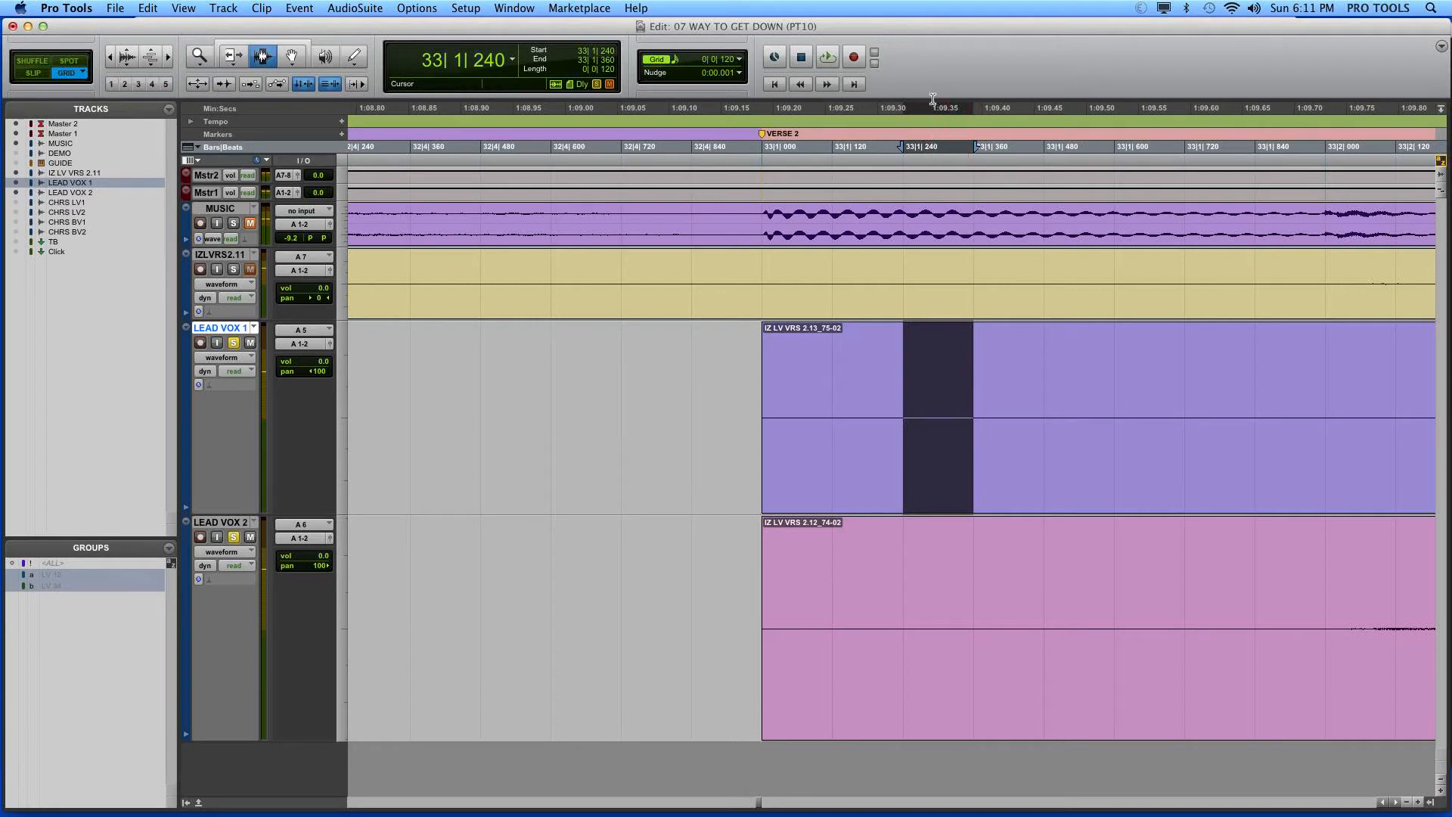
{"action": "left_click_drag", "start_coordinate": [1000, 353], "coordinate": [1047, 401]}
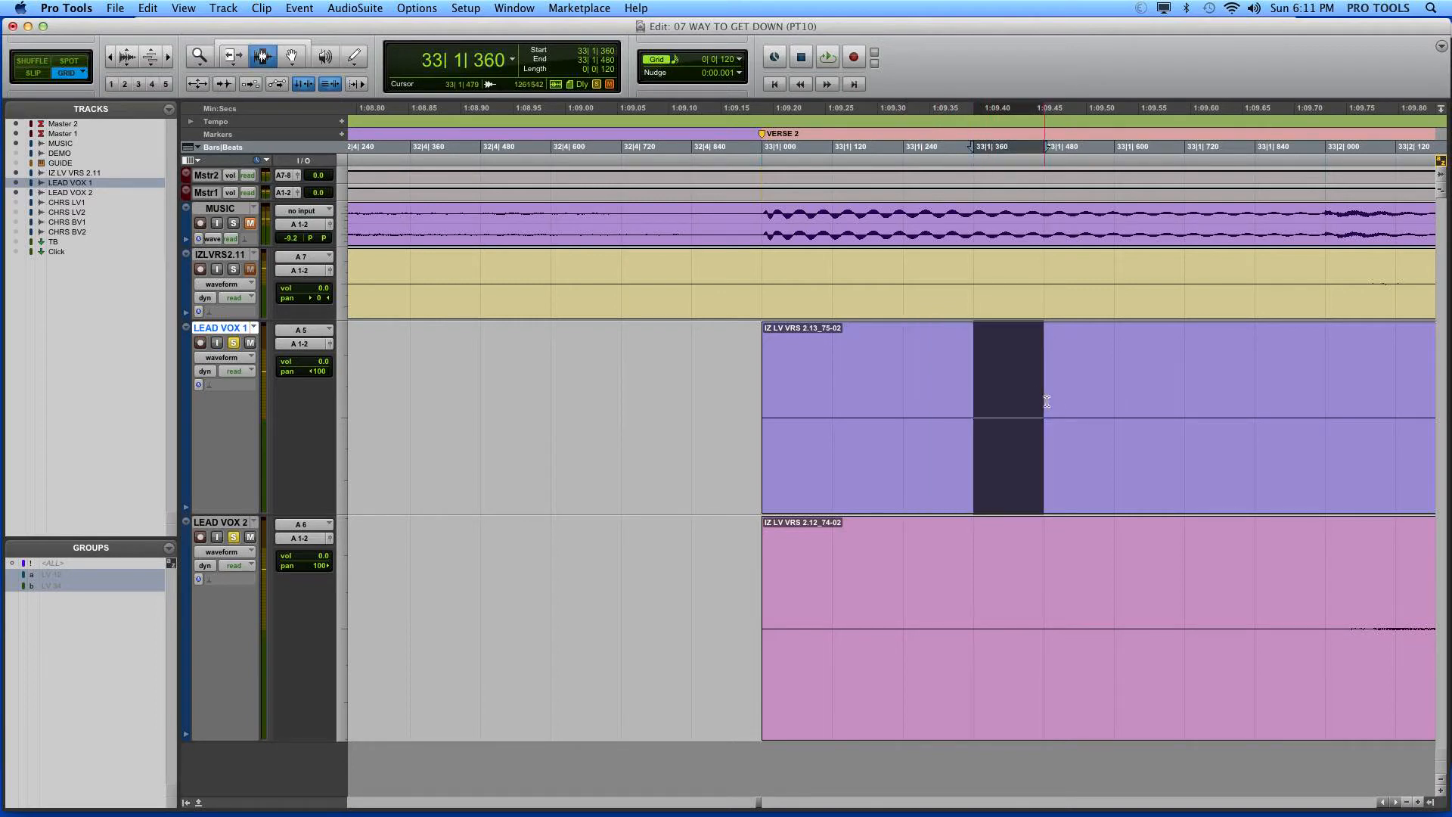
Select the remaining 1/32-note segments from 33|1|480 to 33|2|000 on LEAD VOX 1, followed by all of beat 33|1 across both lead vocals
{"action": "key", "text": "t"}
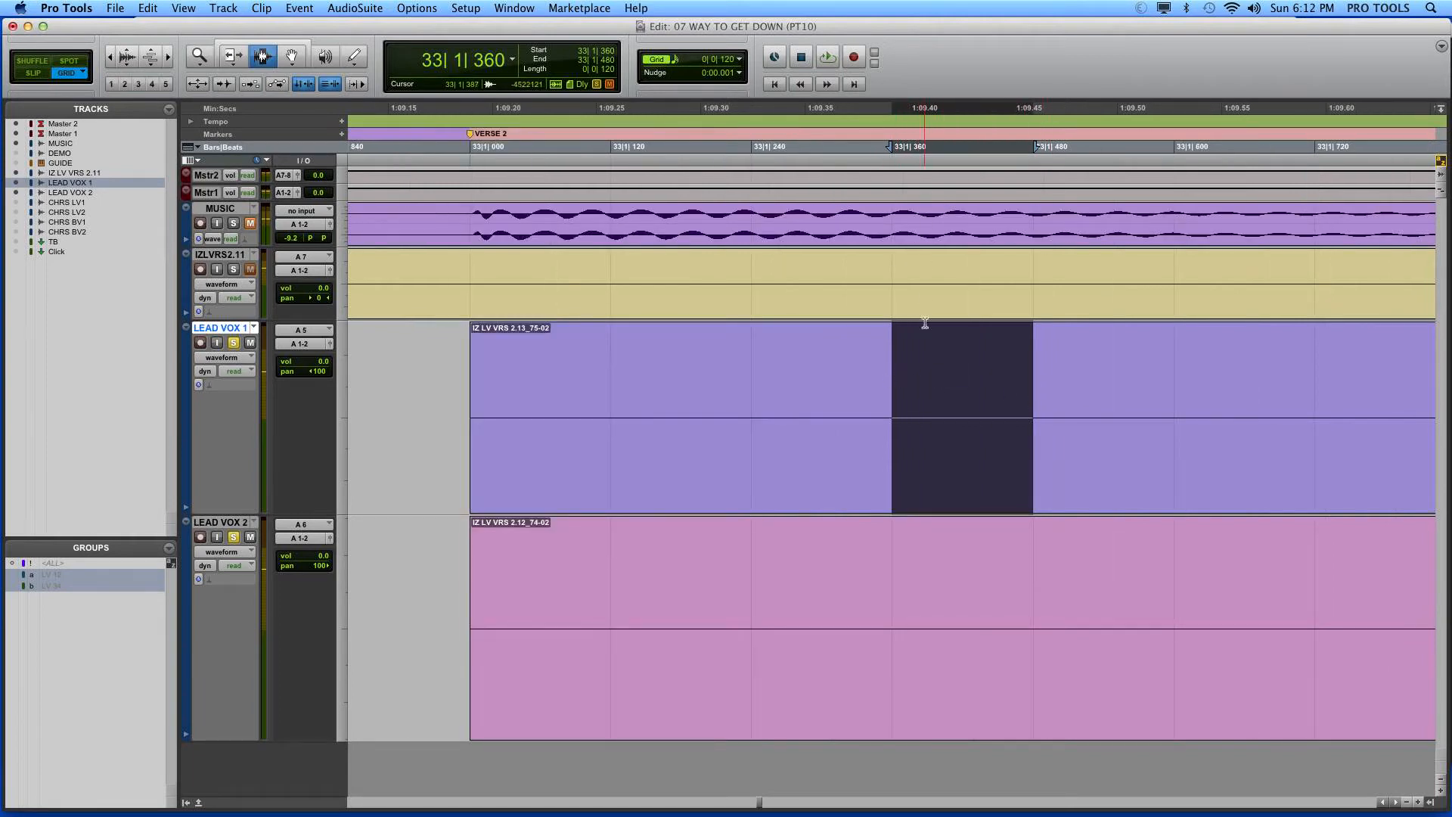
{"action": "left_click_drag", "start_coordinate": [1034, 408], "coordinate": [891, 463]}
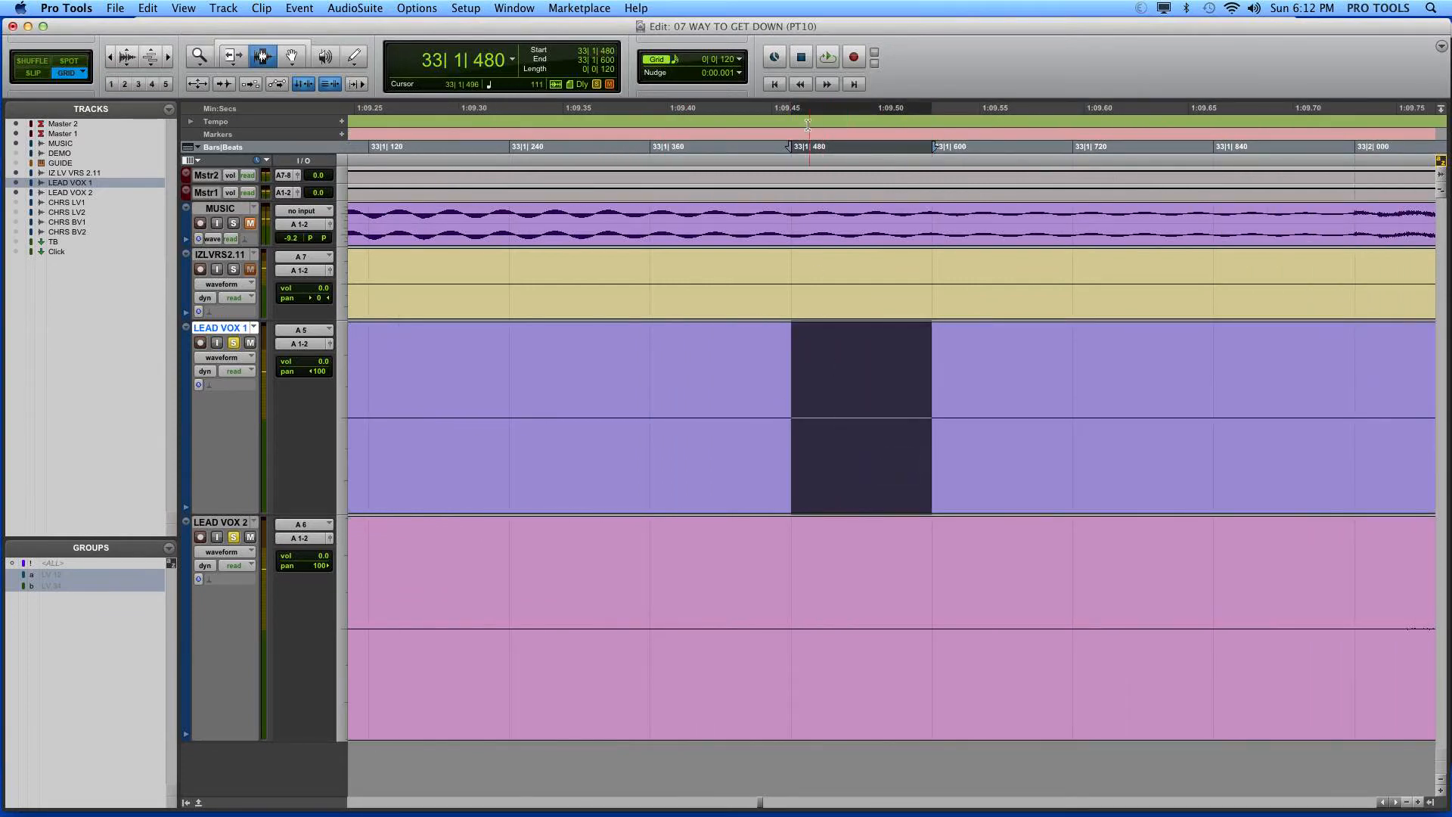
{"action": "left_click", "coordinate": [792, 431]}
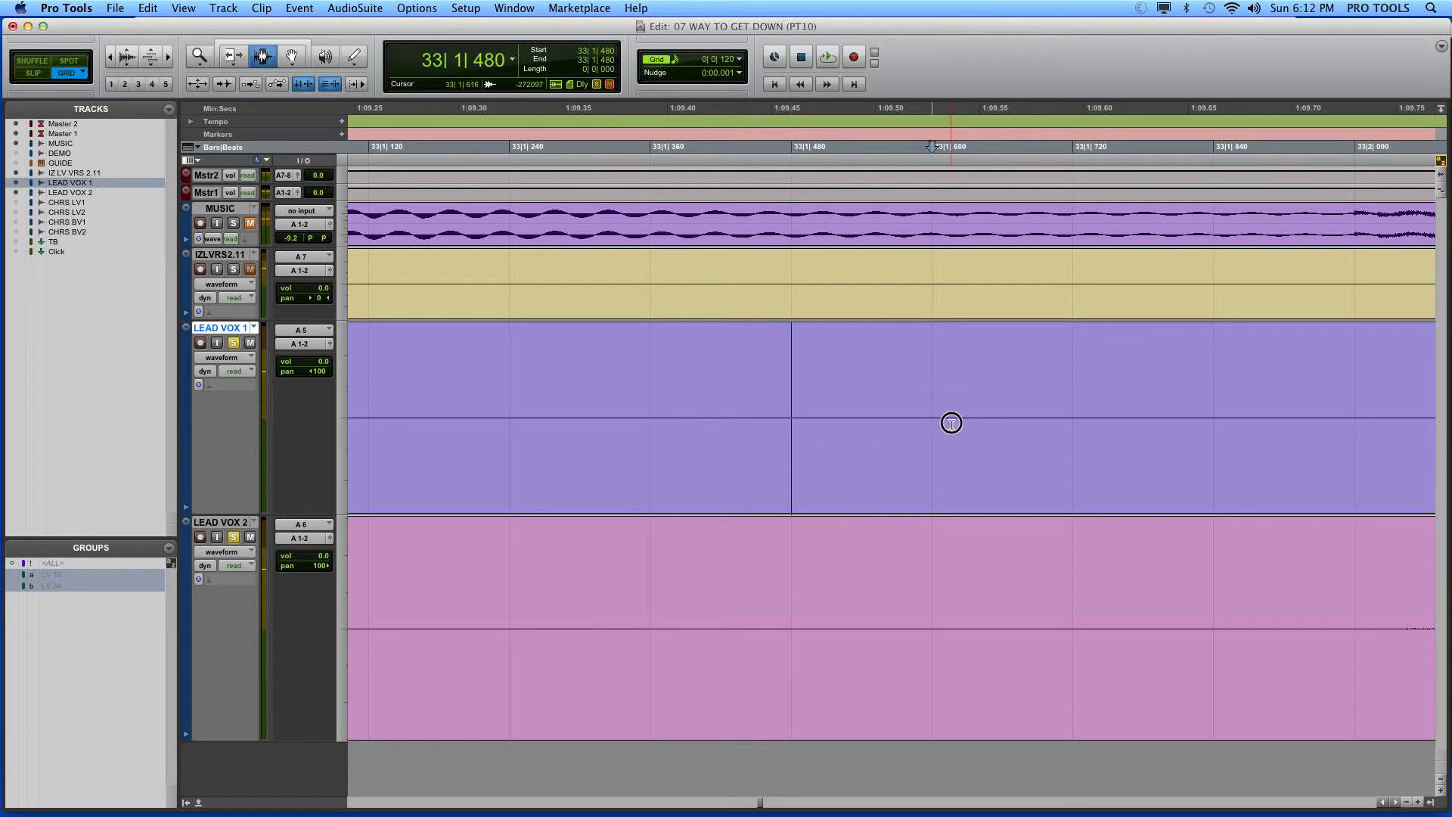
{"action": "left_click_drag", "start_coordinate": [952, 423], "coordinate": [1031, 422]}
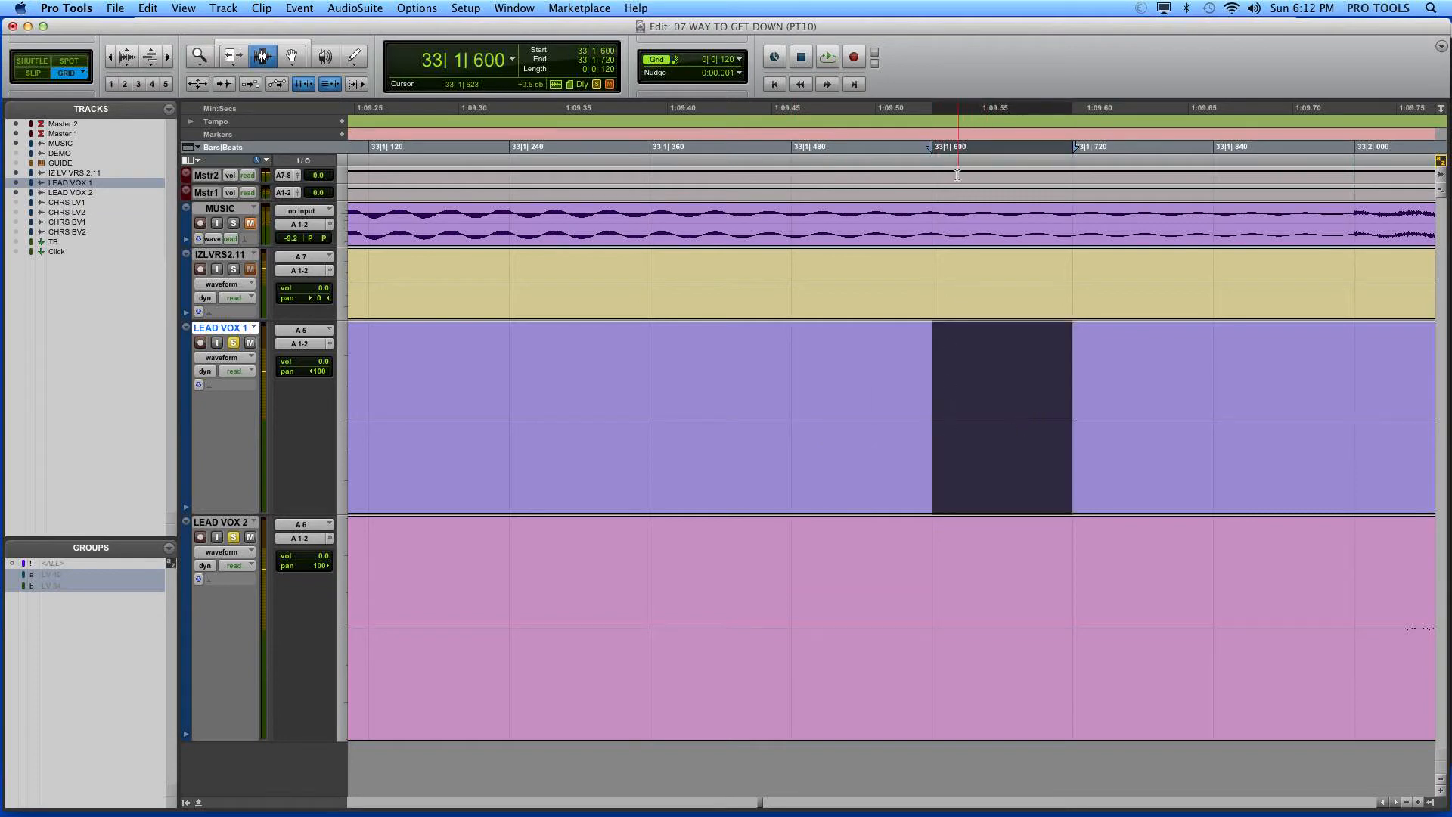
{"action": "left_click_drag", "start_coordinate": [1102, 444], "coordinate": [1190, 454]}
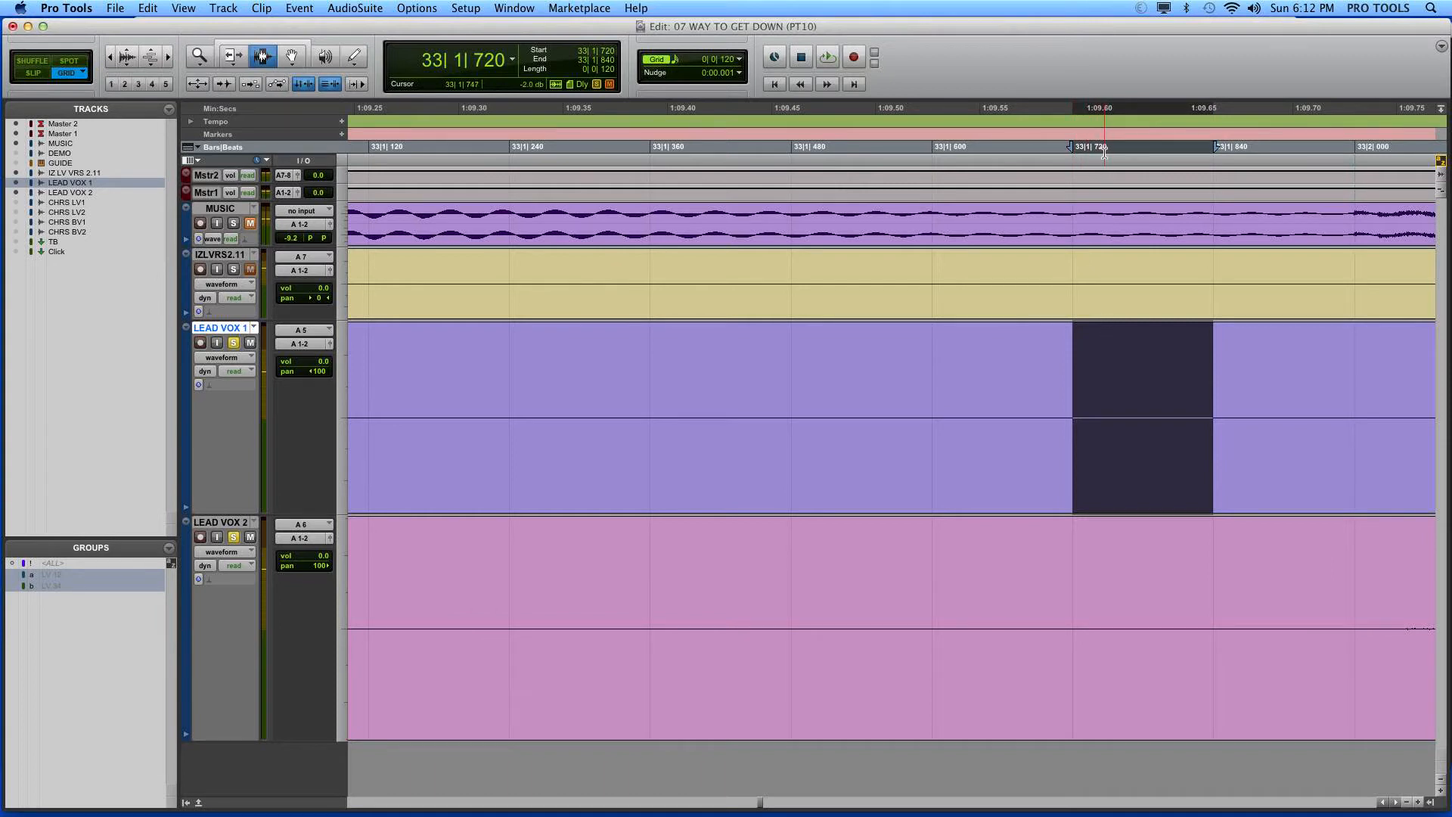
{"action": "left_click_drag", "start_coordinate": [1238, 441], "coordinate": [1012, 441]}
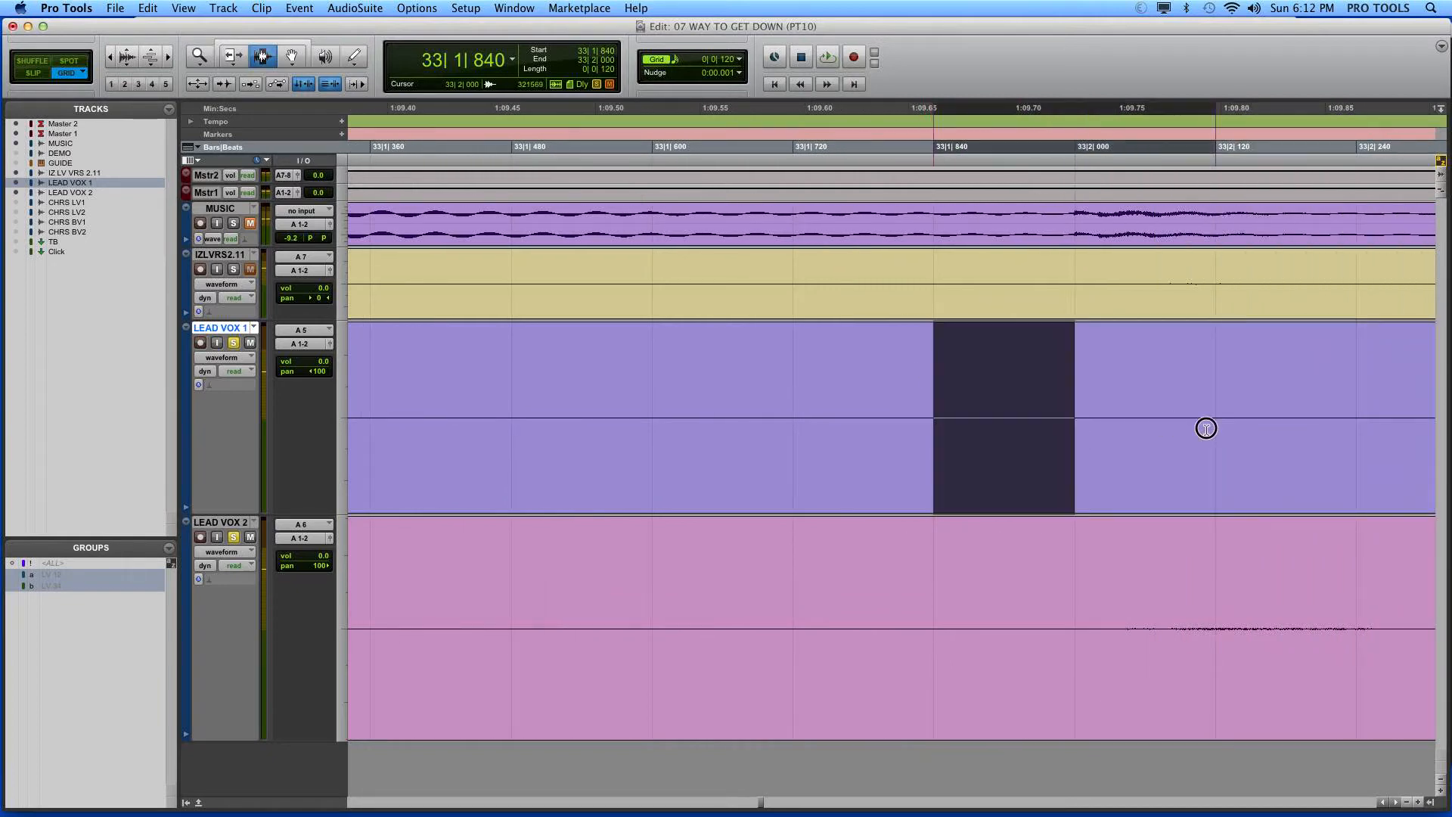
{"action": "left_click_drag", "start_coordinate": [1206, 425], "coordinate": [1128, 442]}
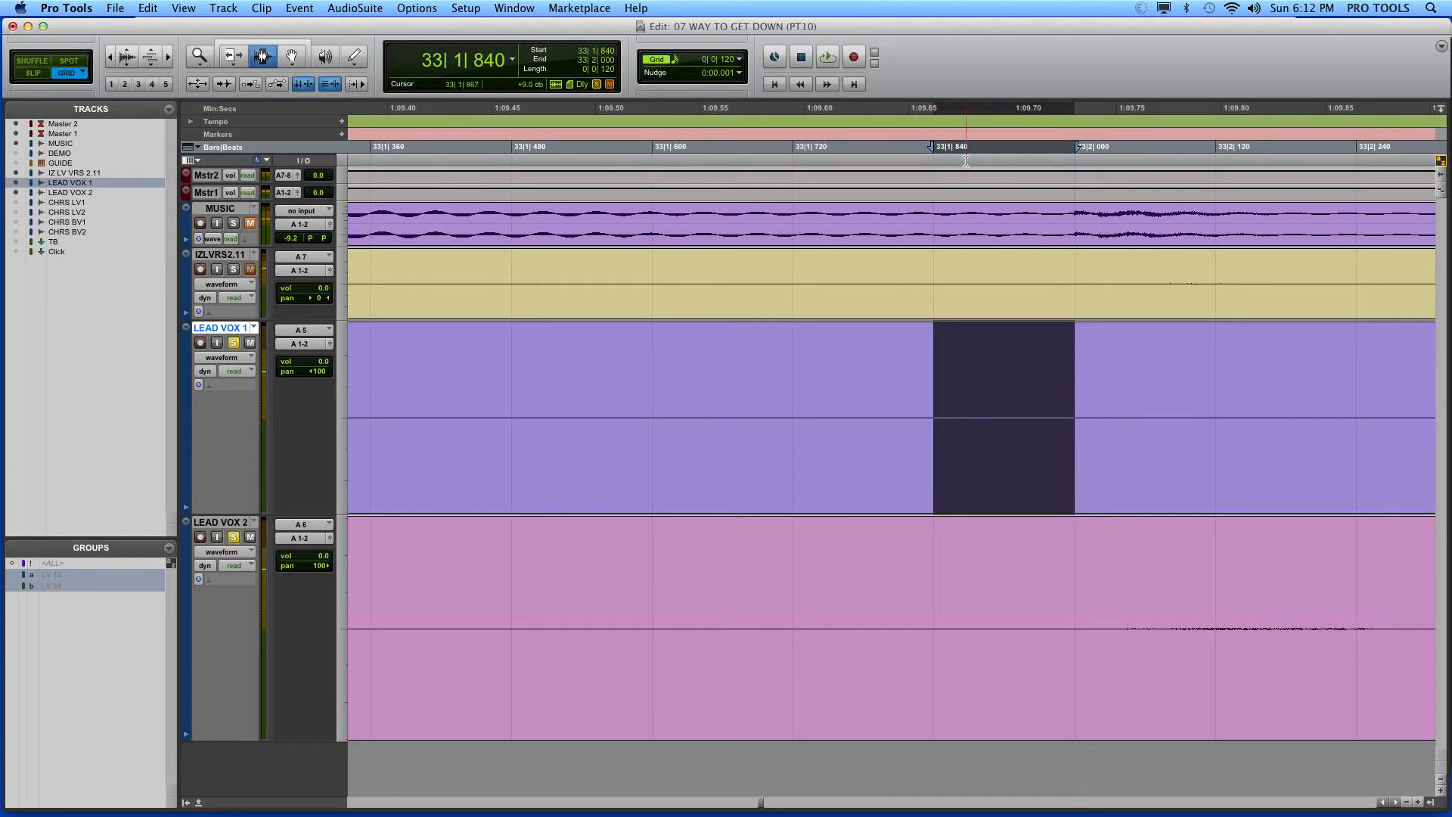
{"action": "key", "text": "super+bracketleft"}
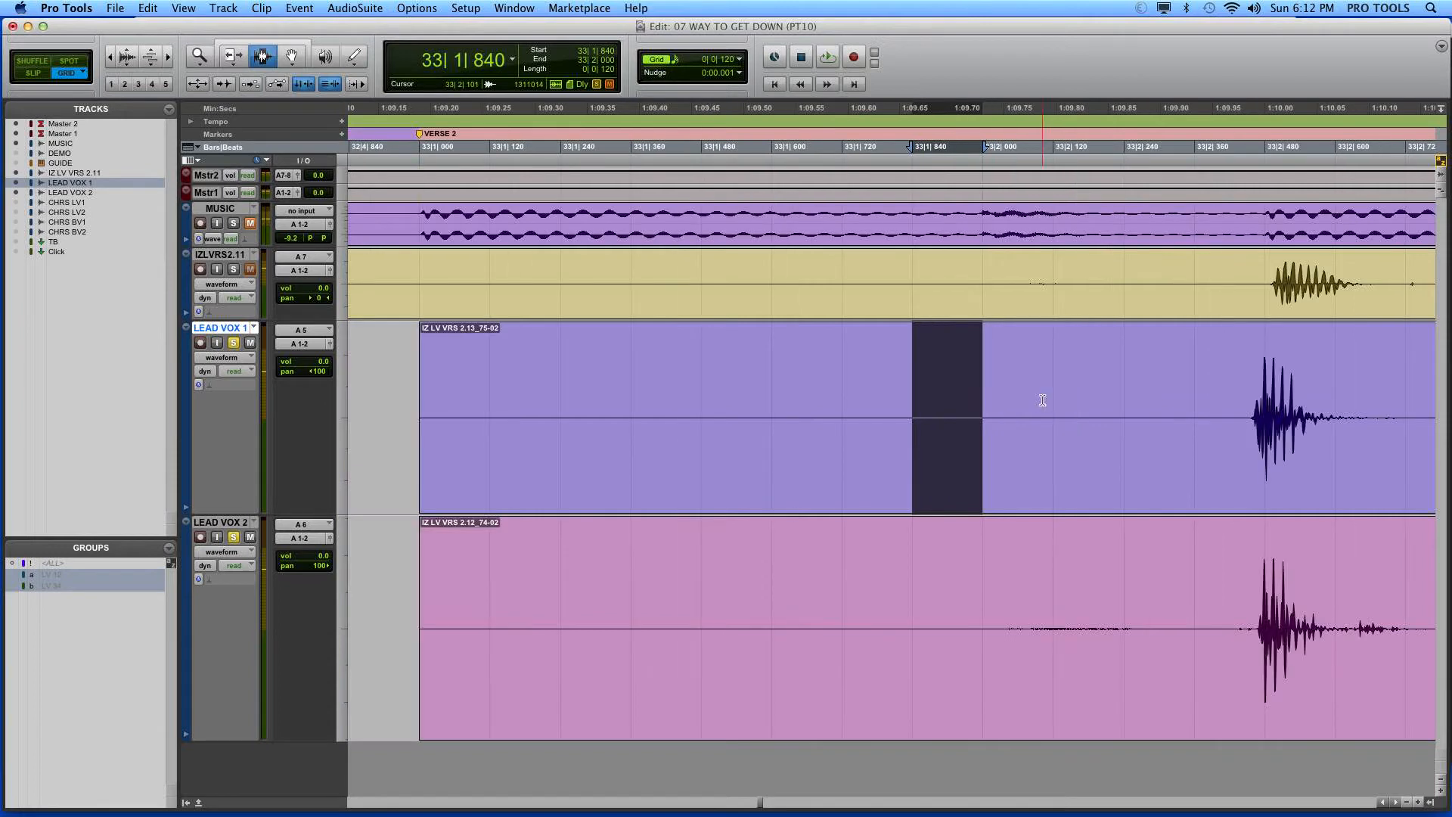
{"action": "left_click_drag", "start_coordinate": [804, 411], "coordinate": [435, 557]}
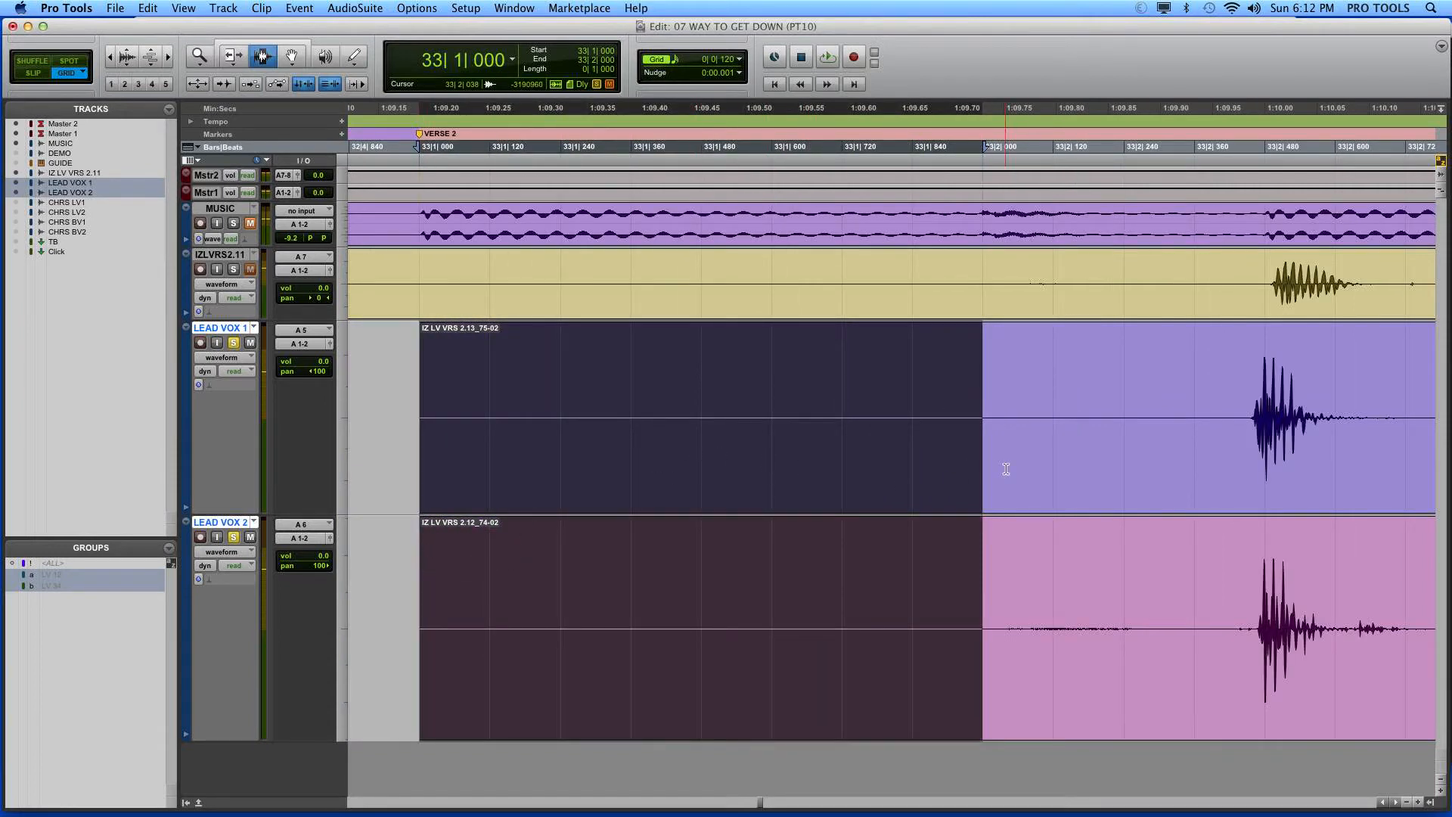
Set the grid value to 1/16 note and select 33|2|480 to 33|3|480 on LEAD VOX 2
{"action": "left_click", "coordinate": [739, 60]}
{"action": "left_click", "coordinate": [764, 46]}
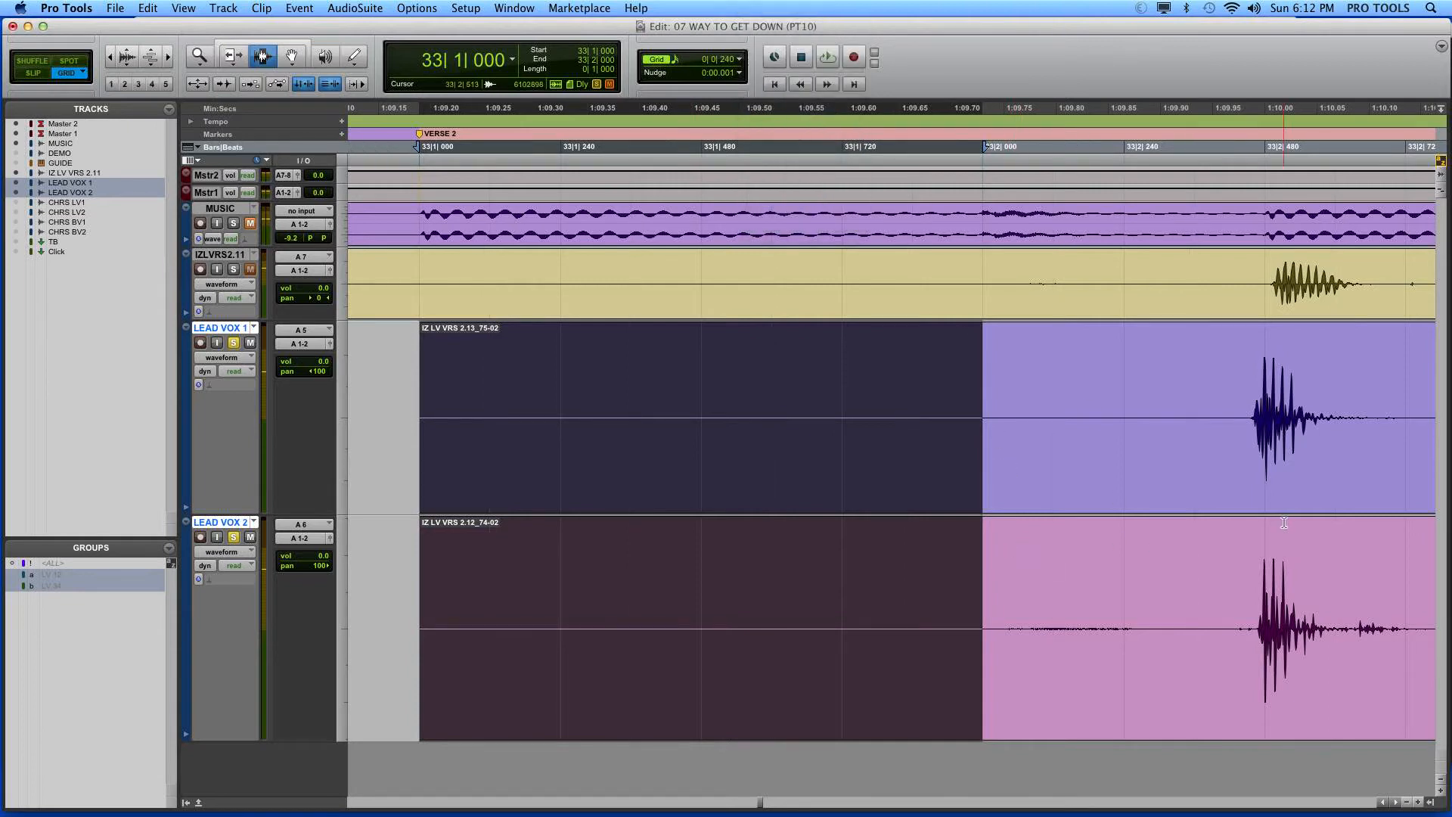
{"action": "left_click_drag", "start_coordinate": [1219, 539], "coordinate": [1447, 595]}
{"action": "left_click_drag", "start_coordinate": [1447, 595], "coordinate": [1294, 565]}
{"action": "key", "text": "r"}
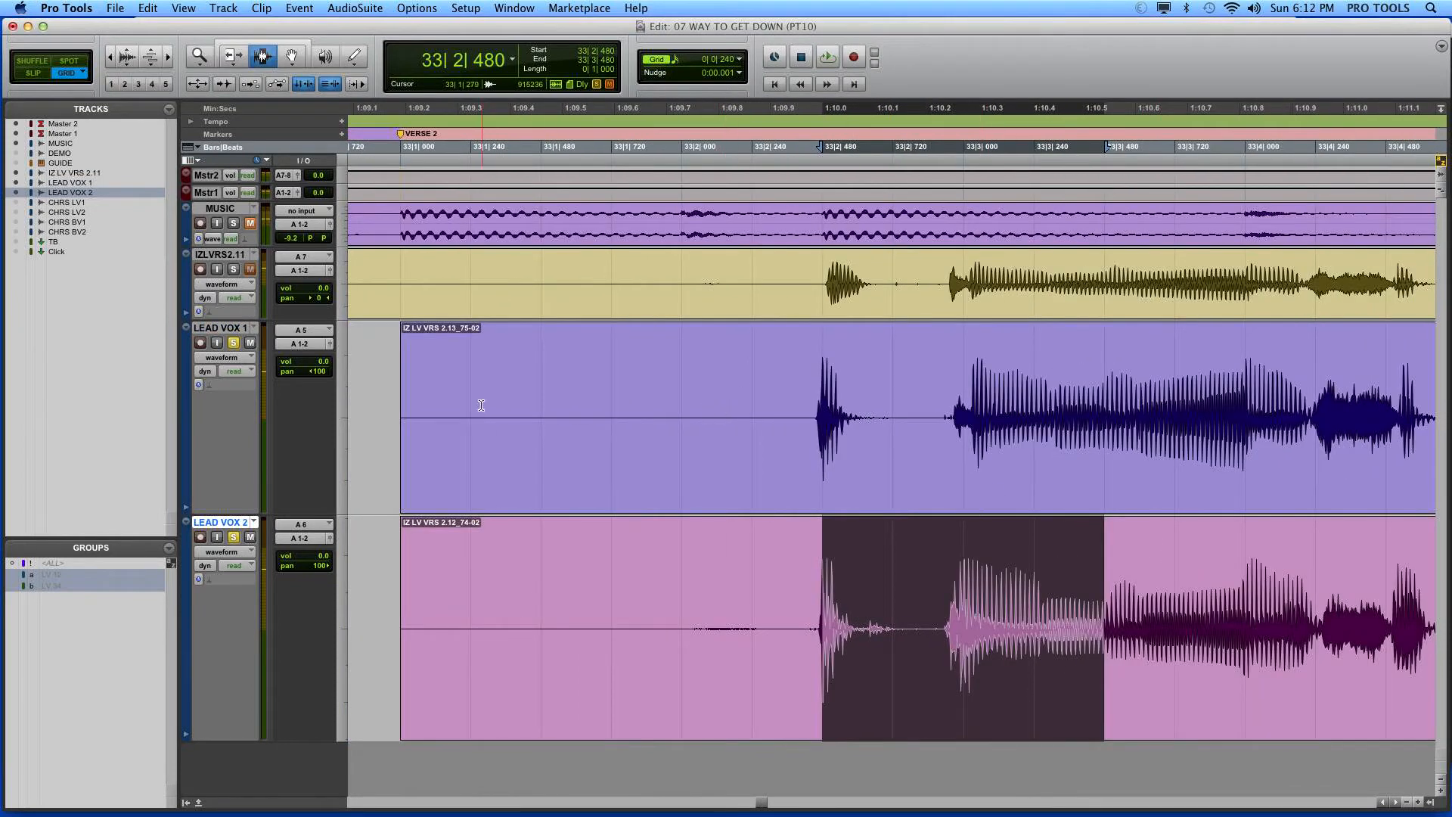
Select 33|1|000 to 33|2|480 across both lead vocals, and place the edit cursor at 33|3|000 on LEAD VOX 1
{"action": "left_click_drag", "start_coordinate": [408, 405], "coordinate": [831, 585]}
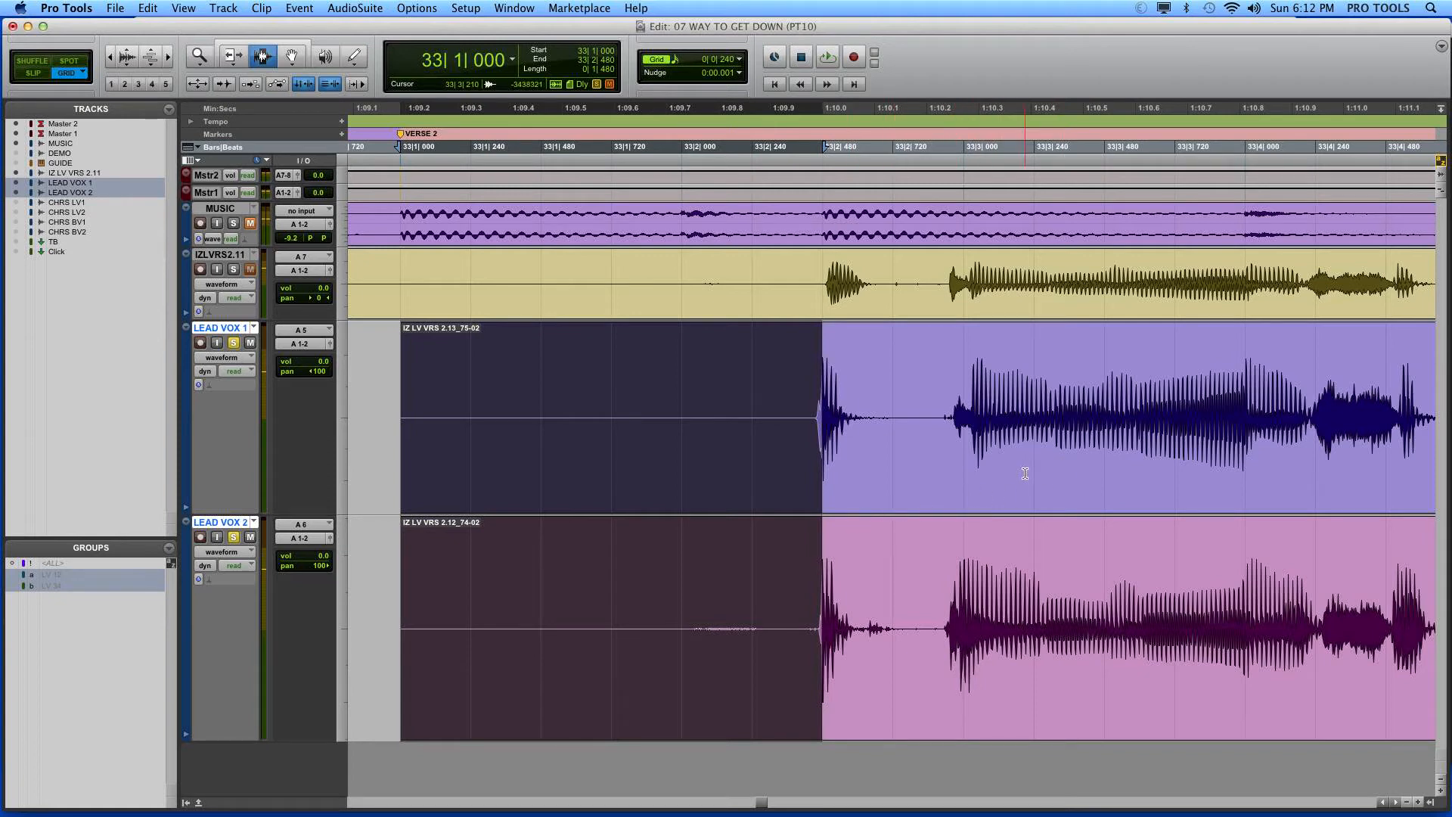
{"action": "left_click", "coordinate": [973, 463]}
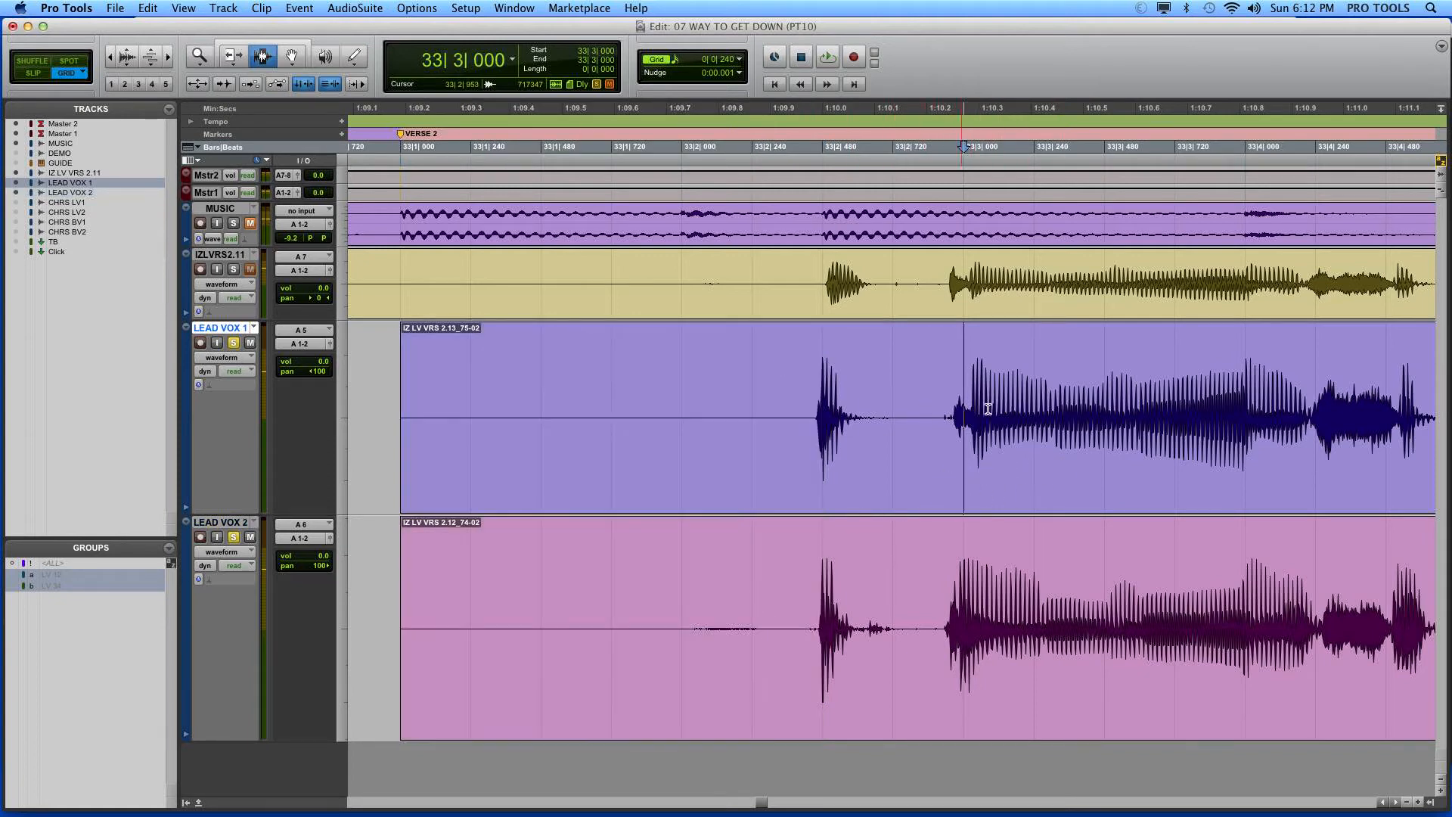
Show the MIDI controls in the Edit window and return to the start of the session, with the intro and verse 1 in view
{"action": "left_click", "coordinate": [1442, 46]}
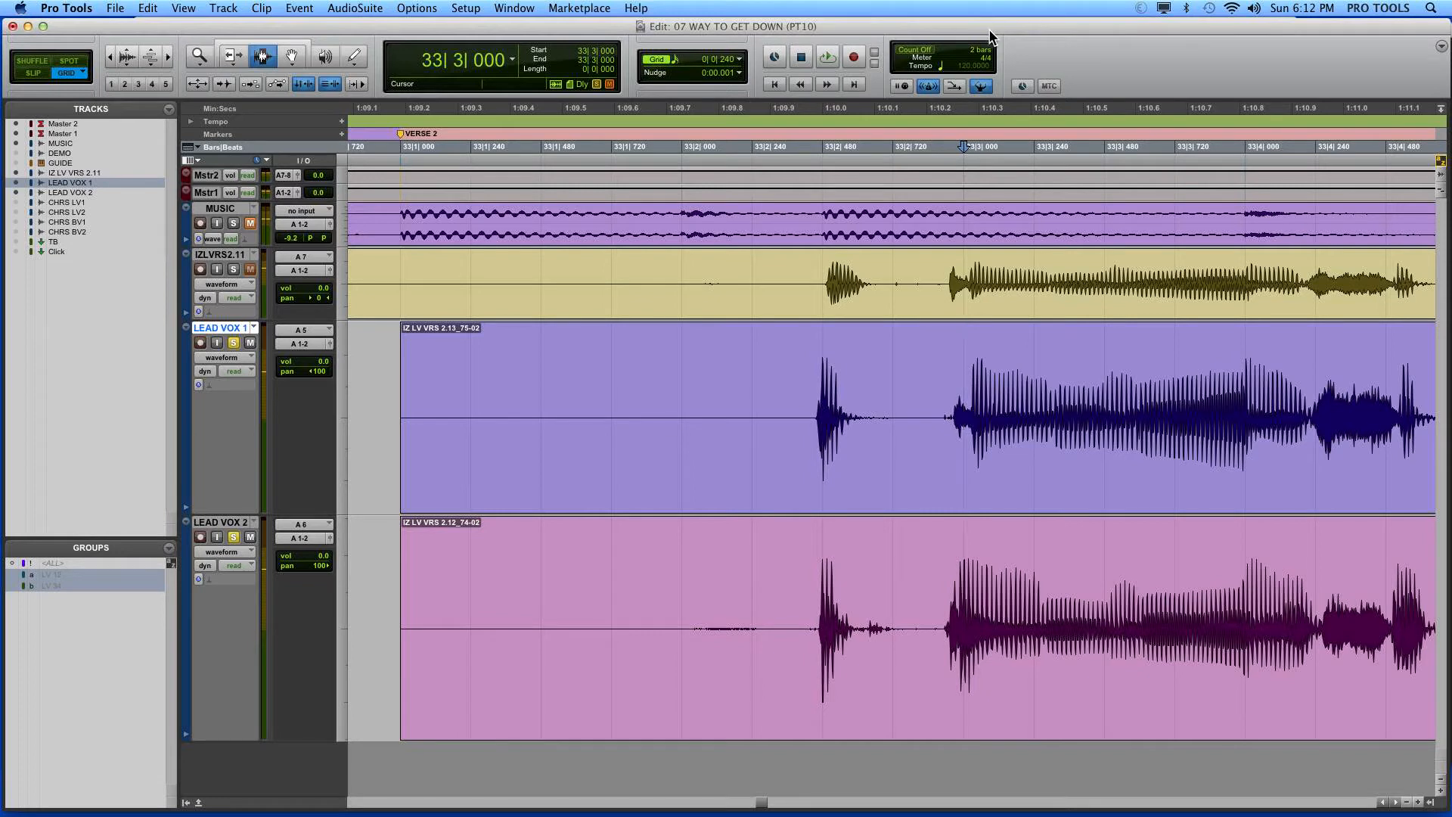
{"action": "key", "text": "Return"}
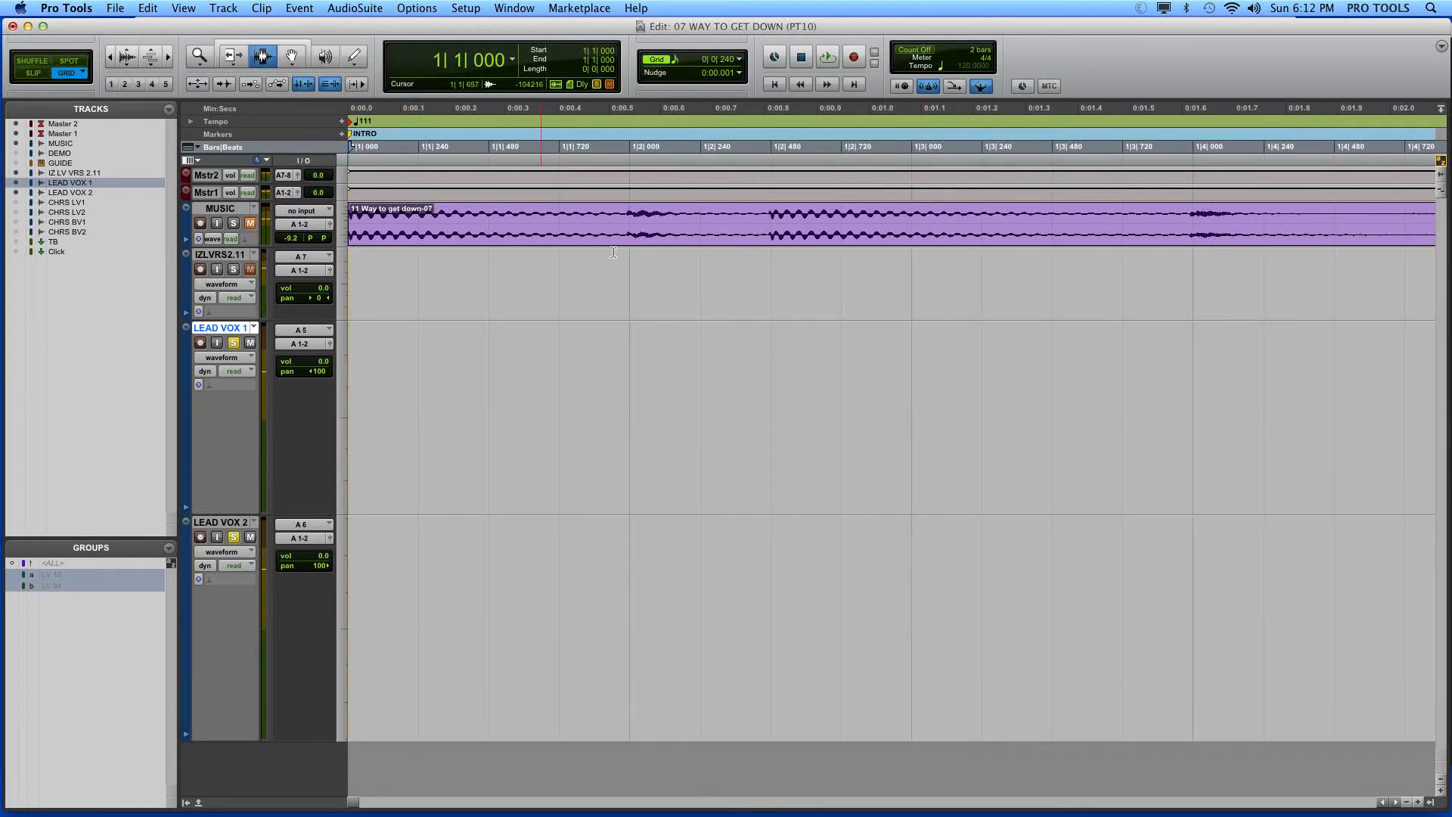
{"action": "key", "text": "r"}
{"action": "key", "text": "r"}
{"action": "key", "text": "r"}
{"action": "key", "text": "r"}
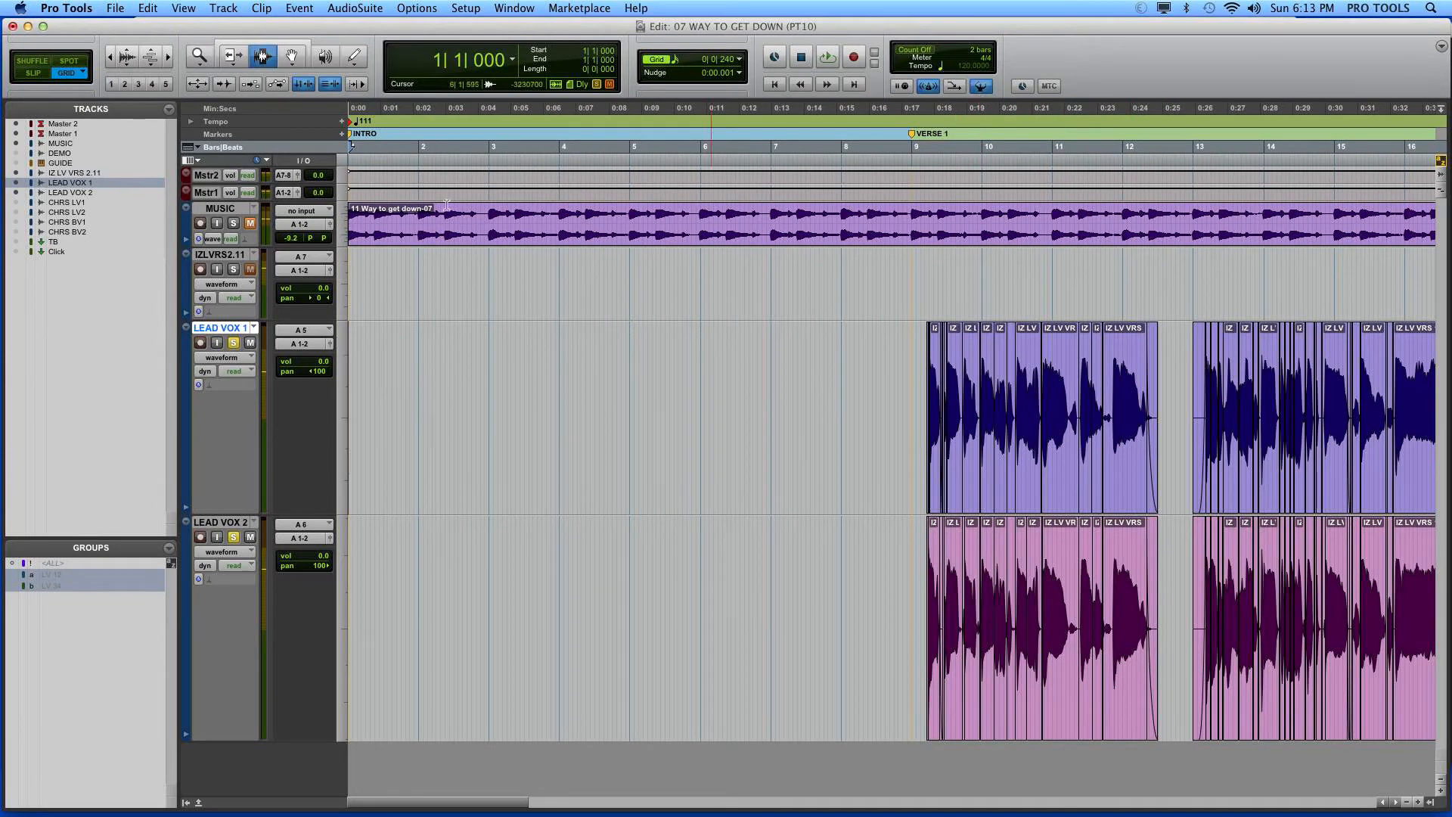
Switch off the Conductor track, set the manual tempo to 111, and switch the Conductor track back on
{"action": "left_click", "coordinate": [983, 87]}
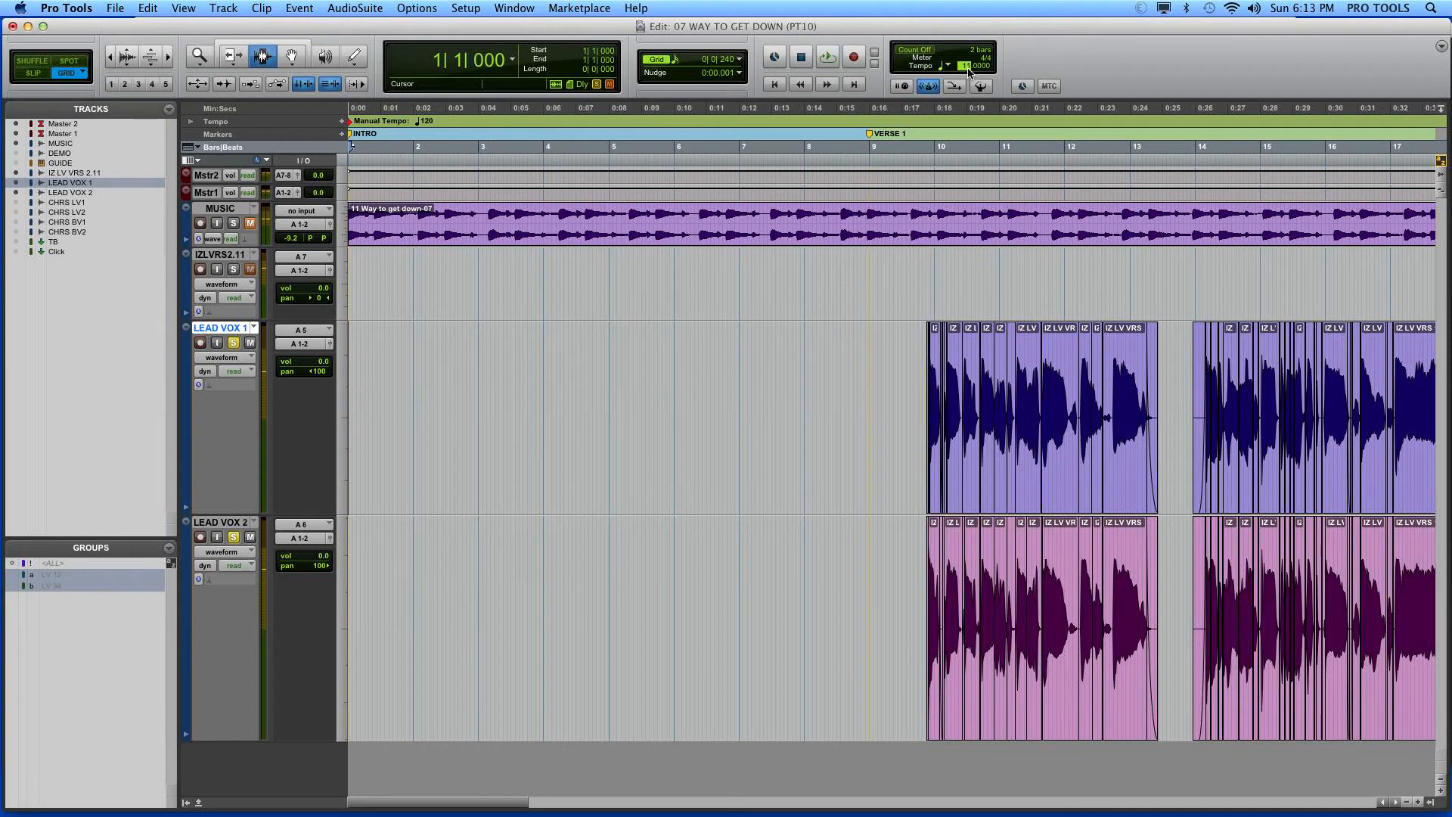
{"action": "key", "text": "Return"}
{"action": "left_click", "coordinate": [981, 85]}
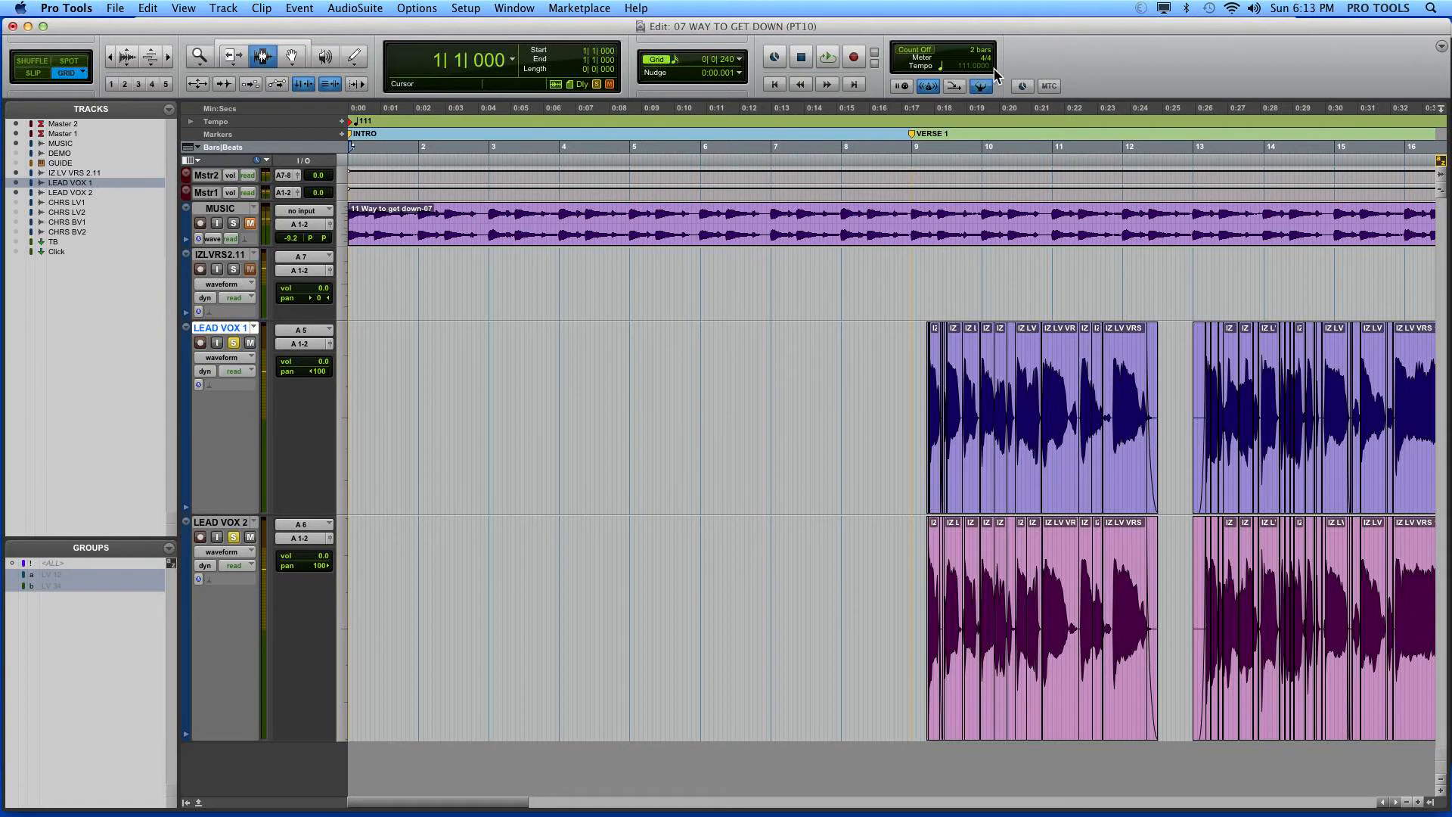
Return to the start of verse 2 and place the edit cursor at 33|3|000 on LEAD VOX 1
{"action": "left_click", "coordinate": [1200, 449]}
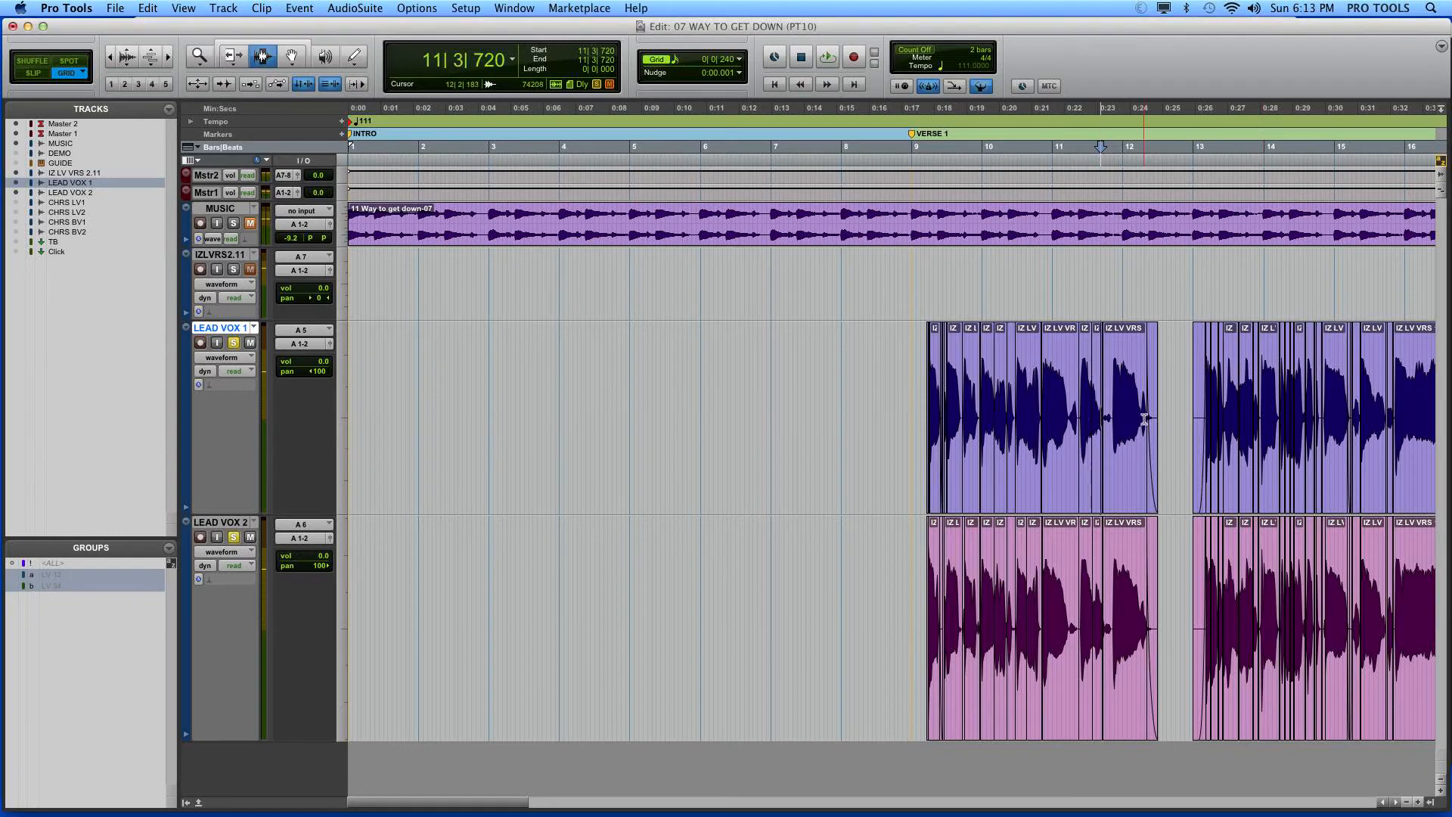
{"action": "key", "text": "super+bracketleft"}
{"action": "key", "text": "r"}
{"action": "left_click", "coordinate": [926, 428]}
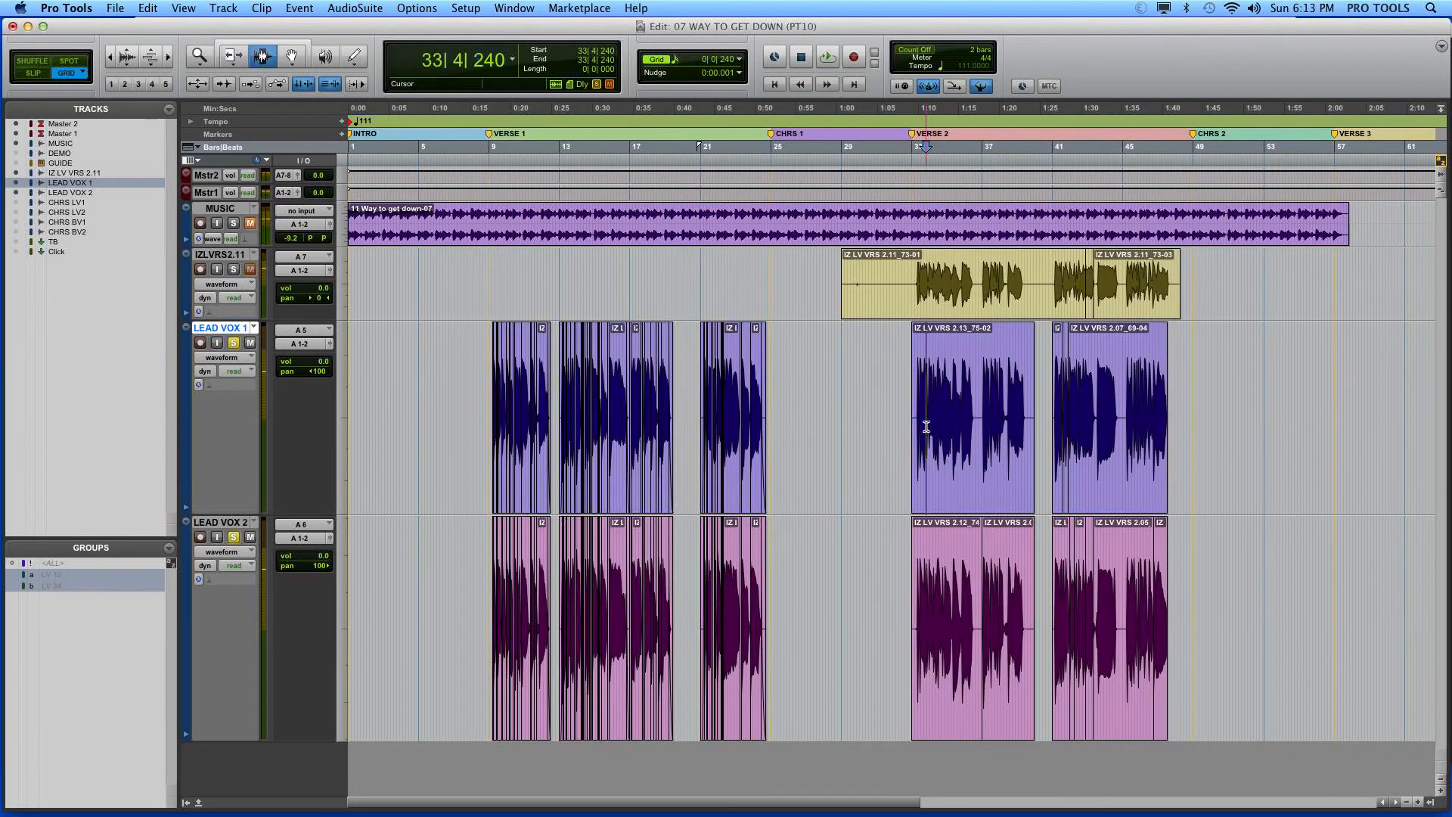
{"action": "key", "text": "t"}
{"action": "key", "text": "t"}
{"action": "key", "text": "t"}
{"action": "key", "text": "t"}
{"action": "left_click", "coordinate": [749, 432]}
{"action": "key", "text": "t"}
{"action": "key", "text": "t"}
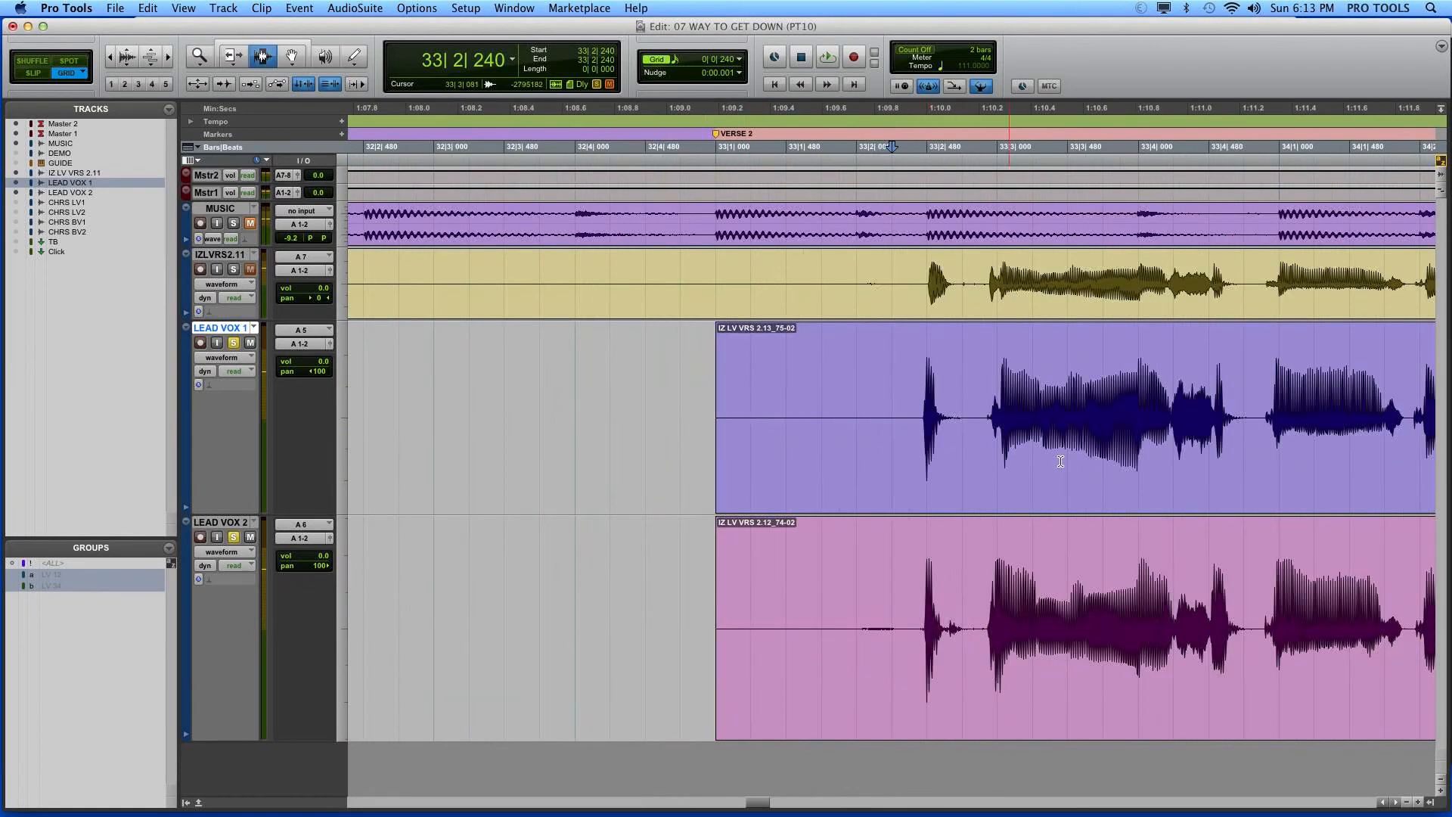
{"action": "left_click", "coordinate": [1101, 447]}
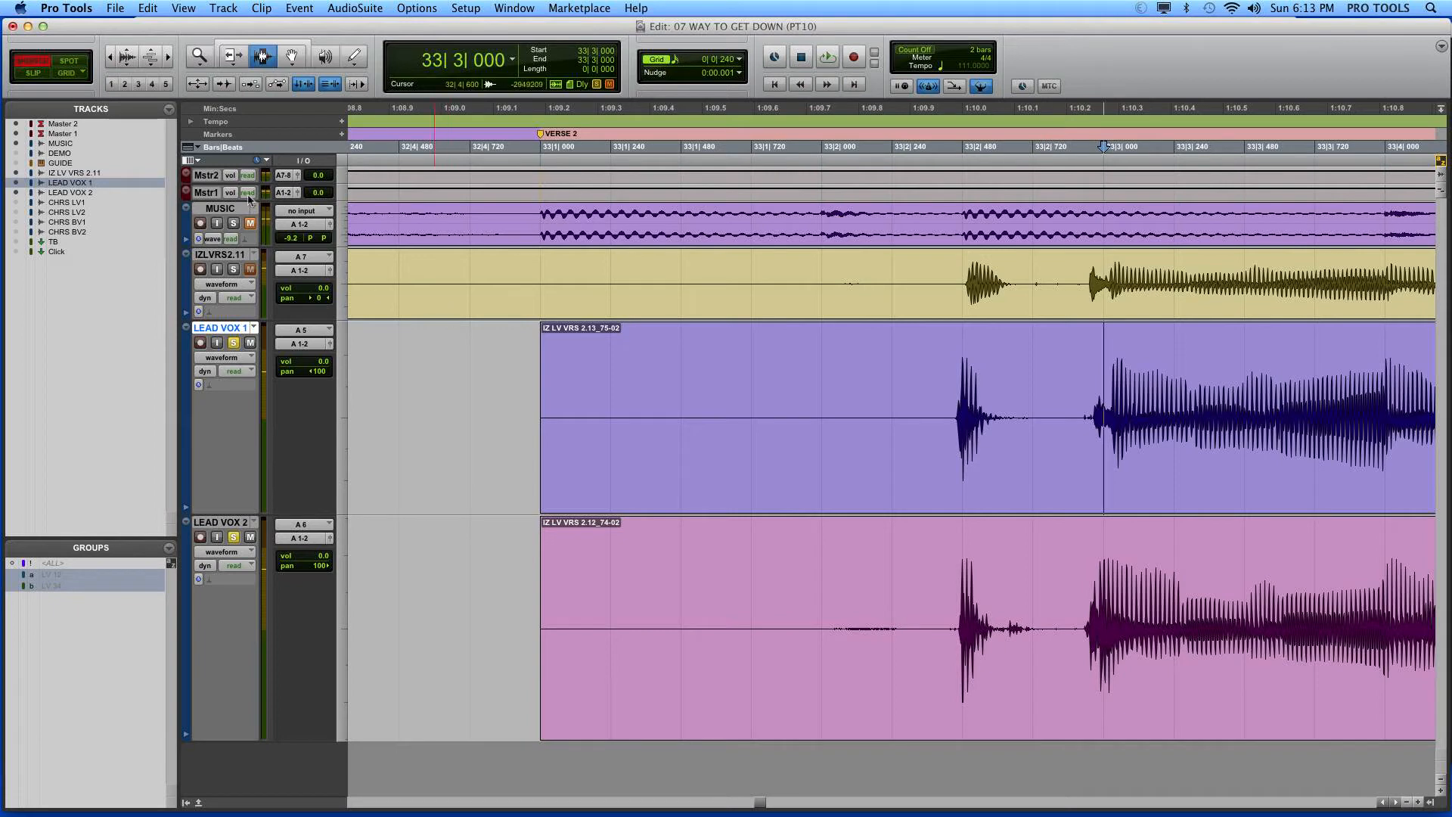
Switch to Slip mode and delete the quiet gap from 33|2|747 to 33|2|881 on both lead vocal tracks
{"action": "key", "text": "F2"}
{"action": "left_click_drag", "start_coordinate": [949, 479], "coordinate": [1080, 593]}
{"action": "key", "text": "super+bracketright"}
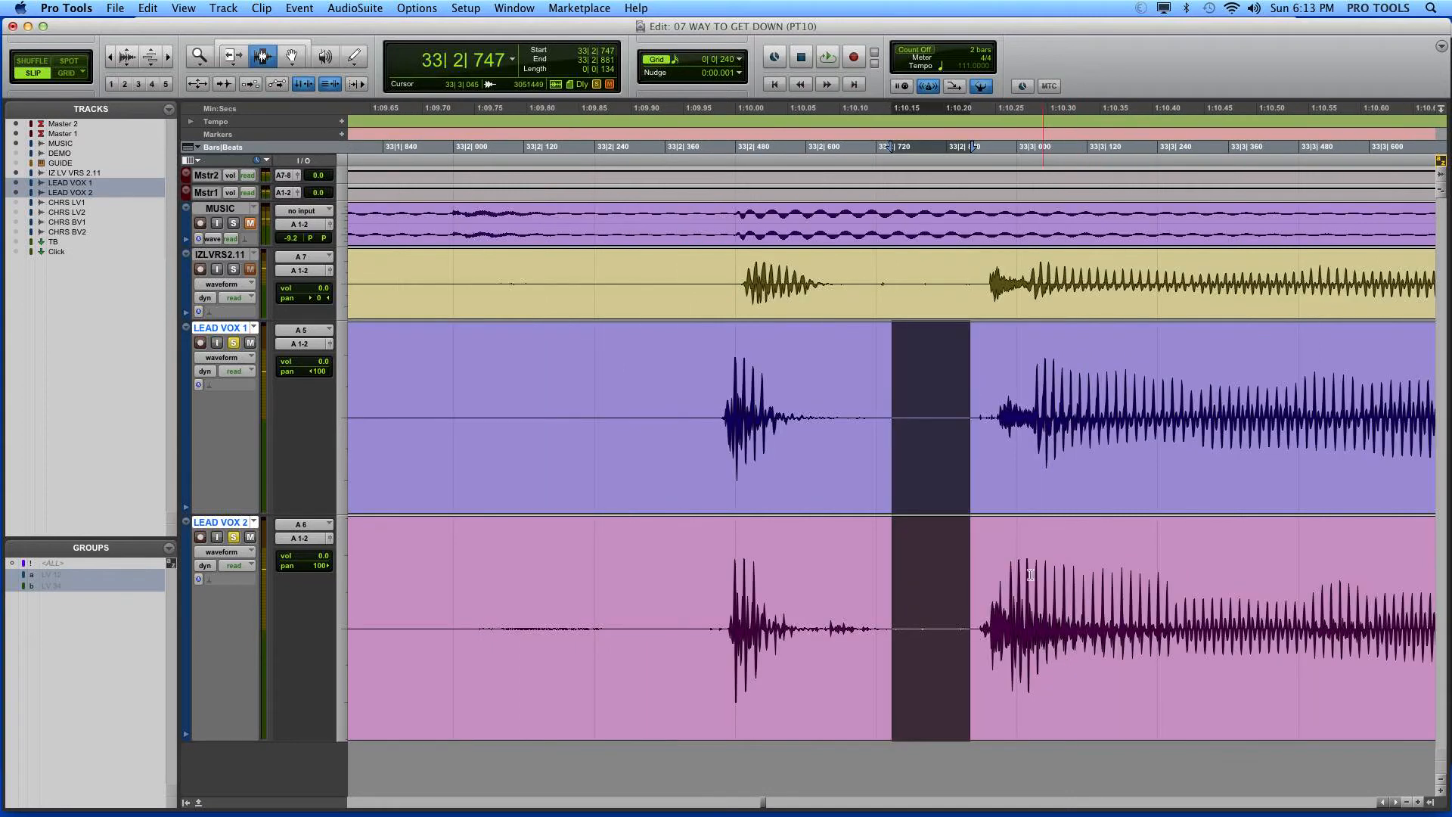
{"action": "key", "text": "Delete"}
Delete 33|2|318 to 33|2|439 just before the first vocal hit on both lead vocals, and play back briefly from there
{"action": "left_click_drag", "start_coordinate": [640, 476], "coordinate": [712, 569]}
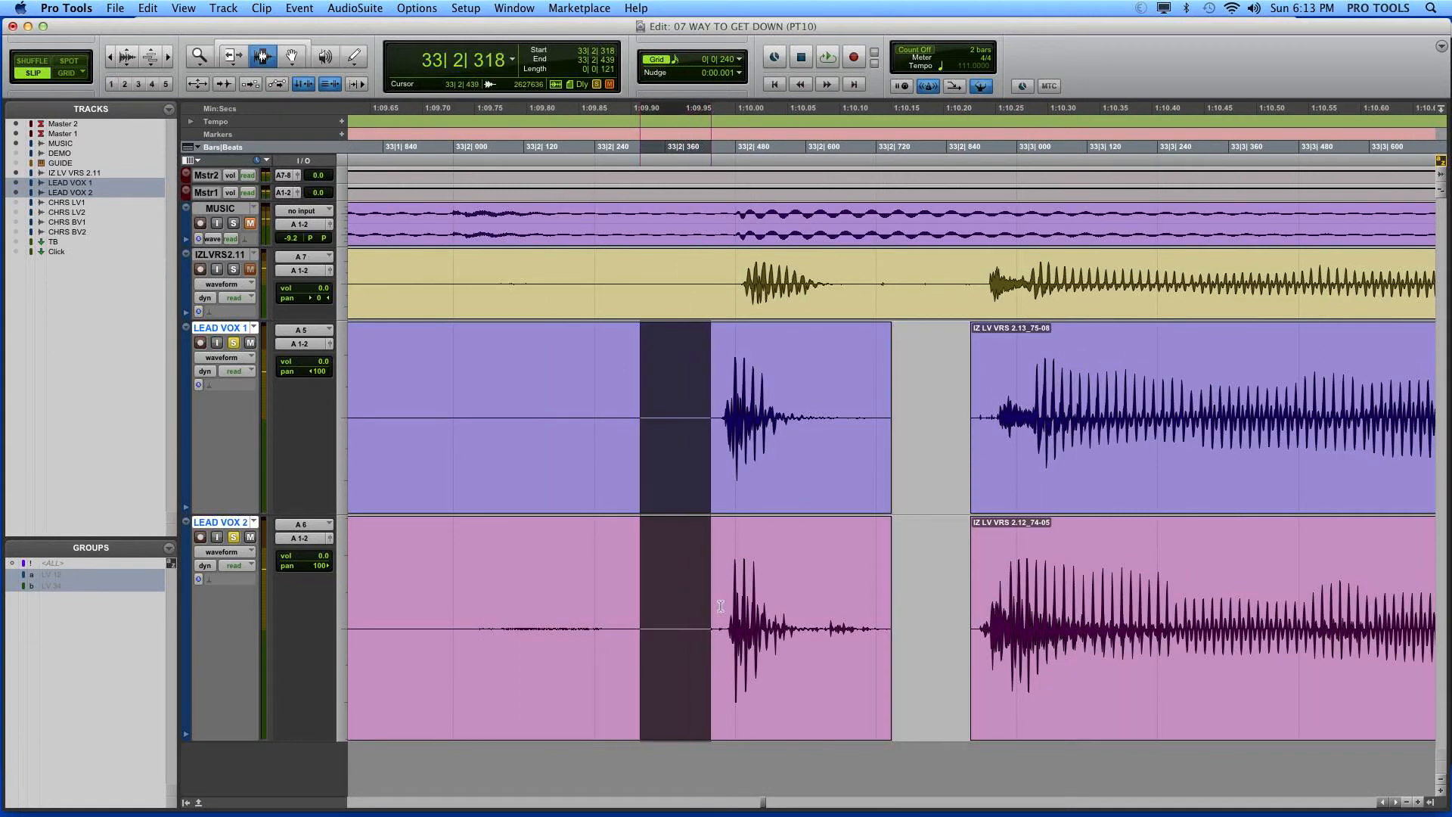
{"action": "key", "text": "Delete"}
{"action": "key", "text": "space"}
{"action": "key", "text": "space"}
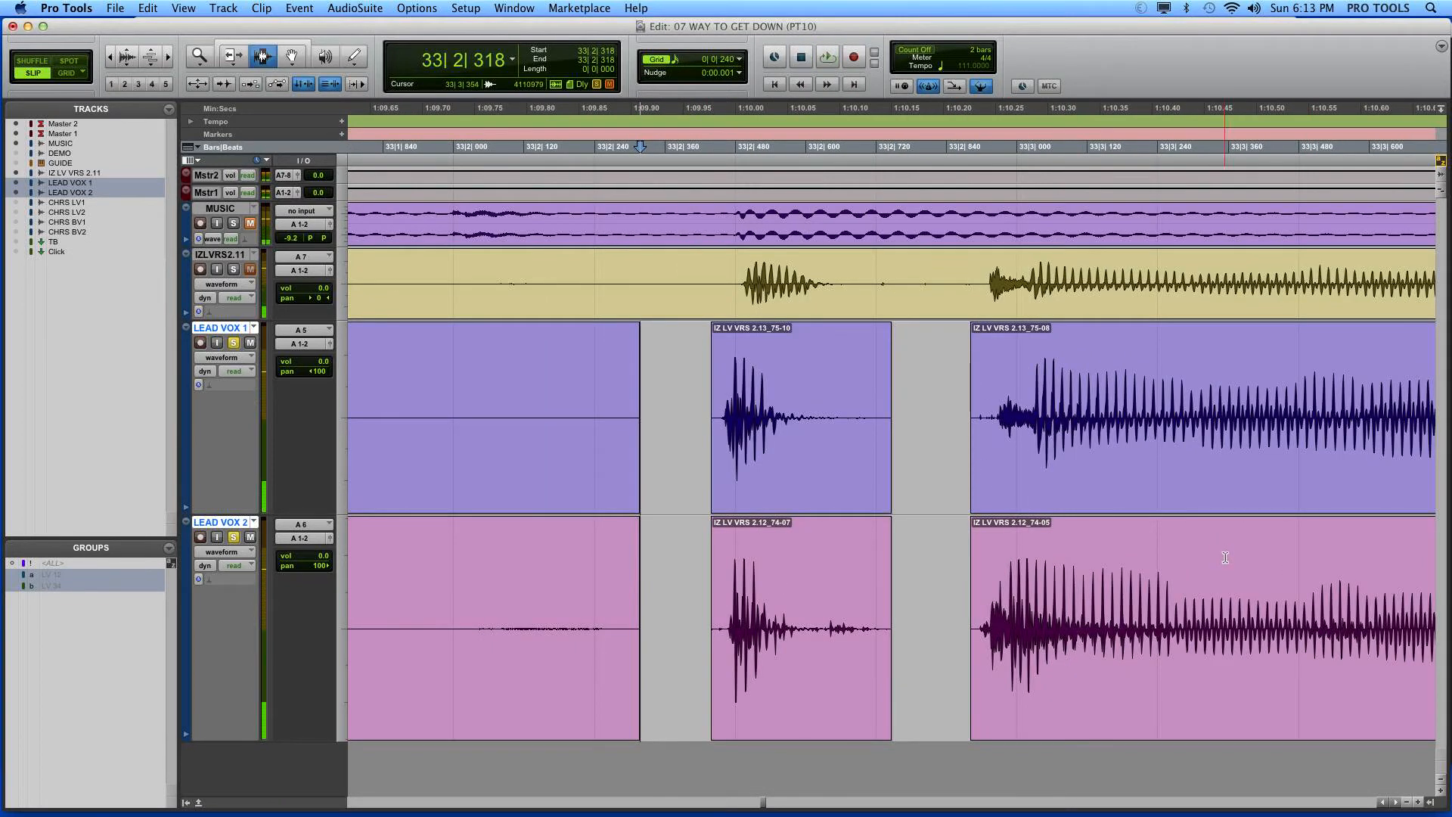
Delete the quiet gap from about 33|4|716 to 33|4|840 on both lead vocal tracks
{"action": "key", "text": "super+bracketleft"}
{"action": "left_click_drag", "start_coordinate": [1356, 558], "coordinate": [1446, 559]}
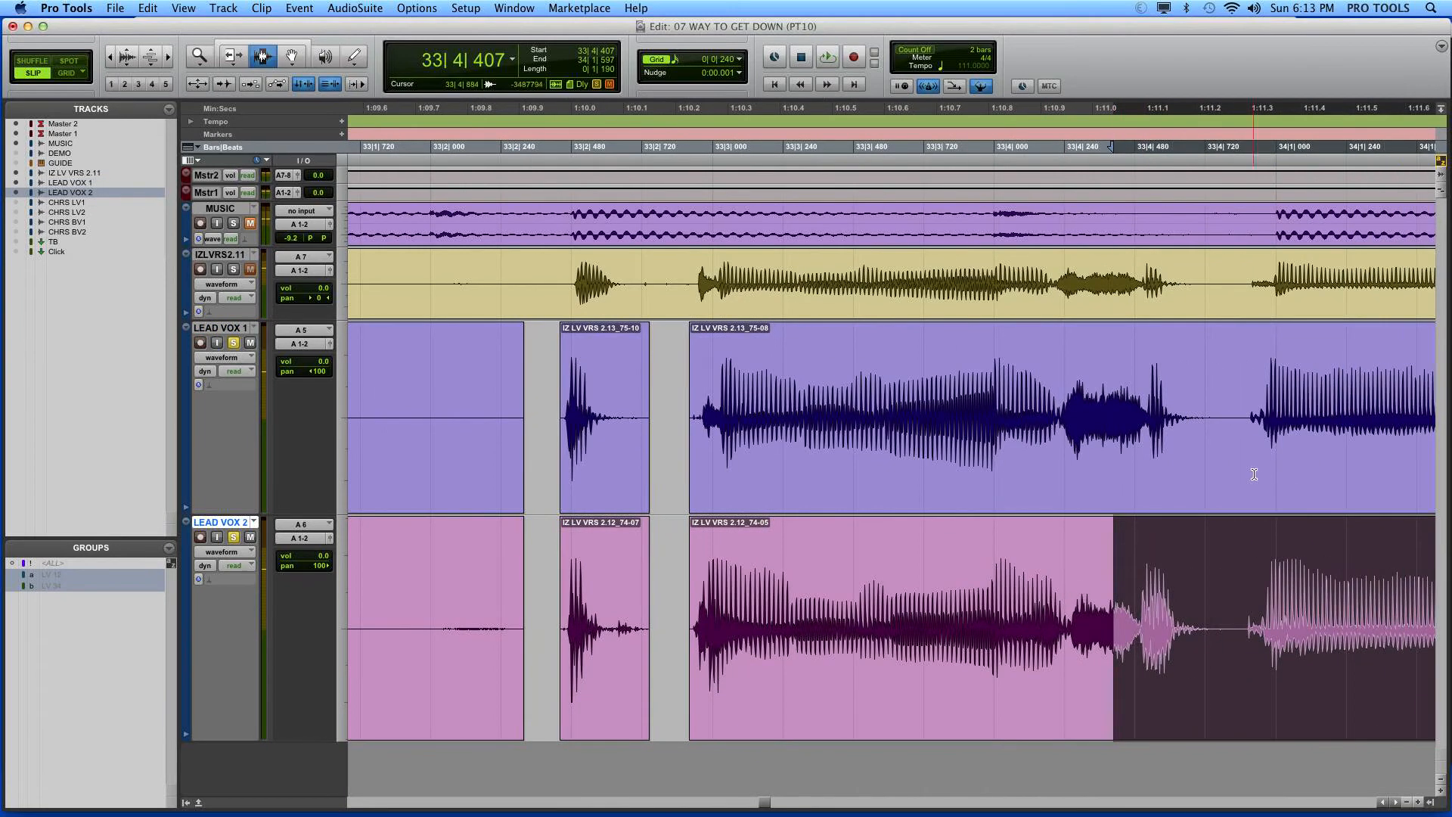
{"action": "left_click_drag", "start_coordinate": [1207, 440], "coordinate": [1239, 578]}
Separate the phrase from 34|1|906 to 34|2|781 into its own clip on both lead vocals
{"action": "left_click_drag", "start_coordinate": [1329, 575], "coordinate": [1446, 558]}
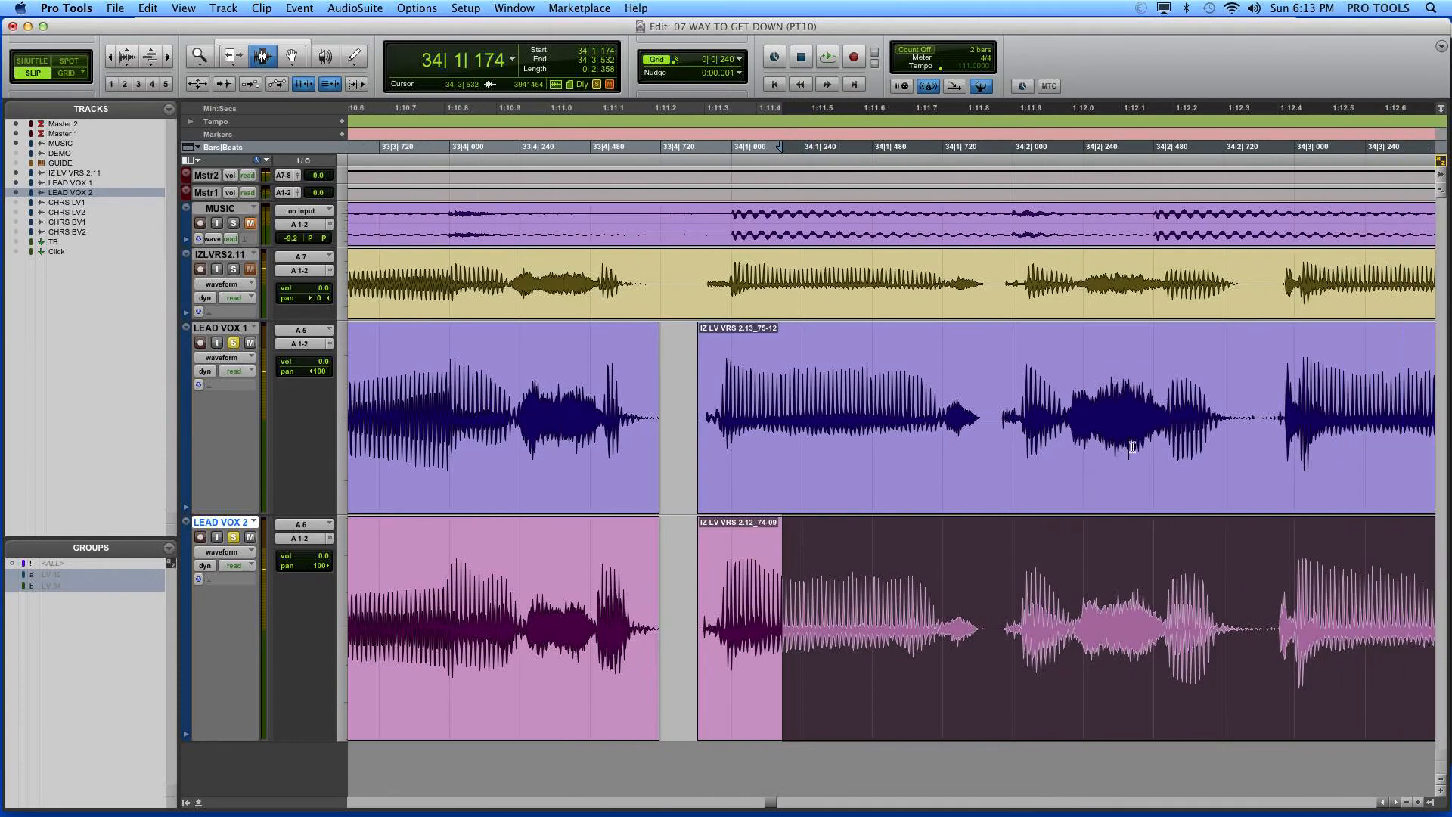
{"action": "left_click_drag", "start_coordinate": [999, 418], "coordinate": [1240, 583]}
{"action": "key", "text": "super+e"}
{"action": "key", "text": "r"}
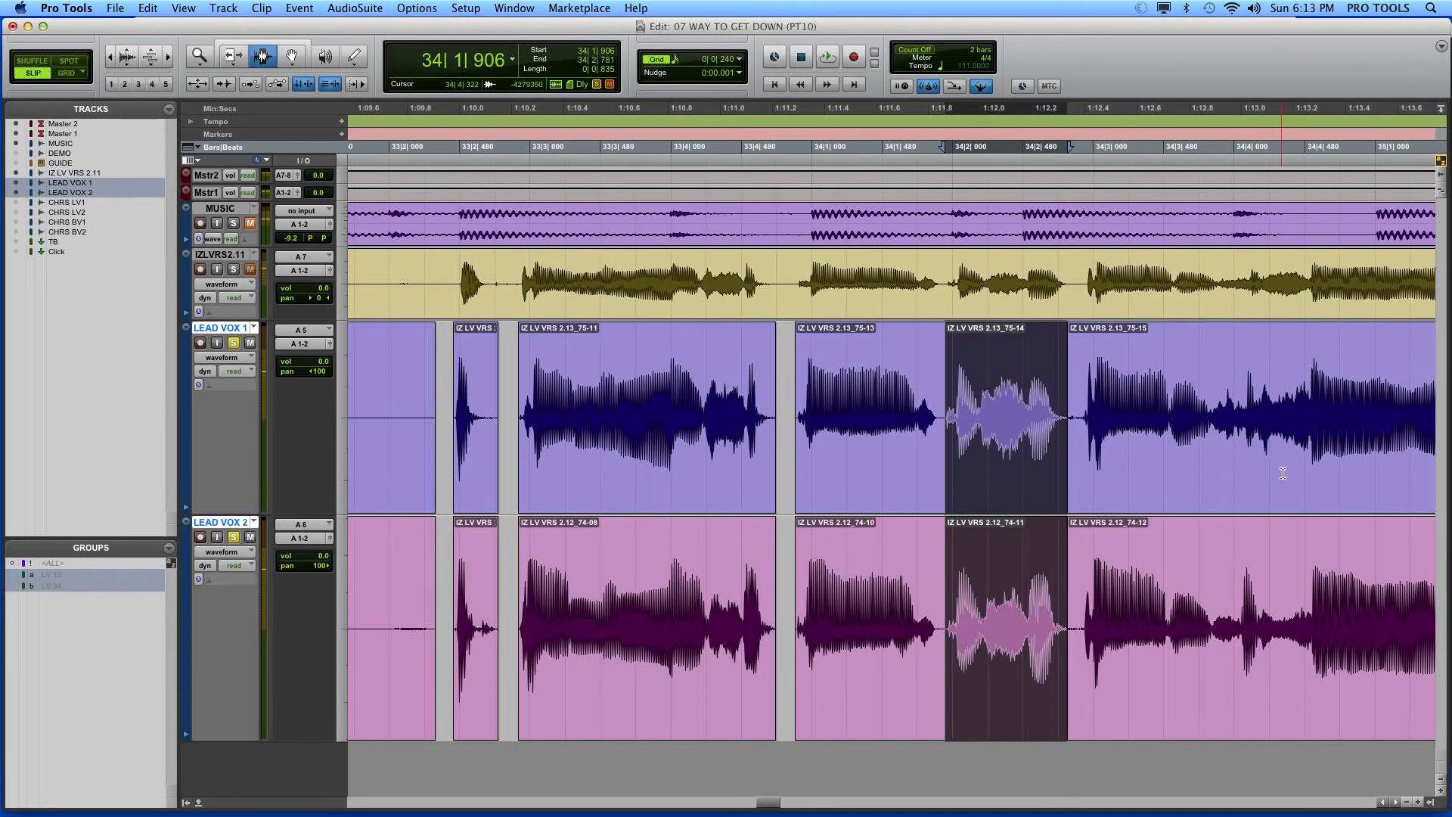
Separate the phrase from 35|2|449 to 35|4|426 on both lead vocals and play back briefly from 35|4|019
{"action": "left_click_drag", "start_coordinate": [1291, 472], "coordinate": [1450, 529]}
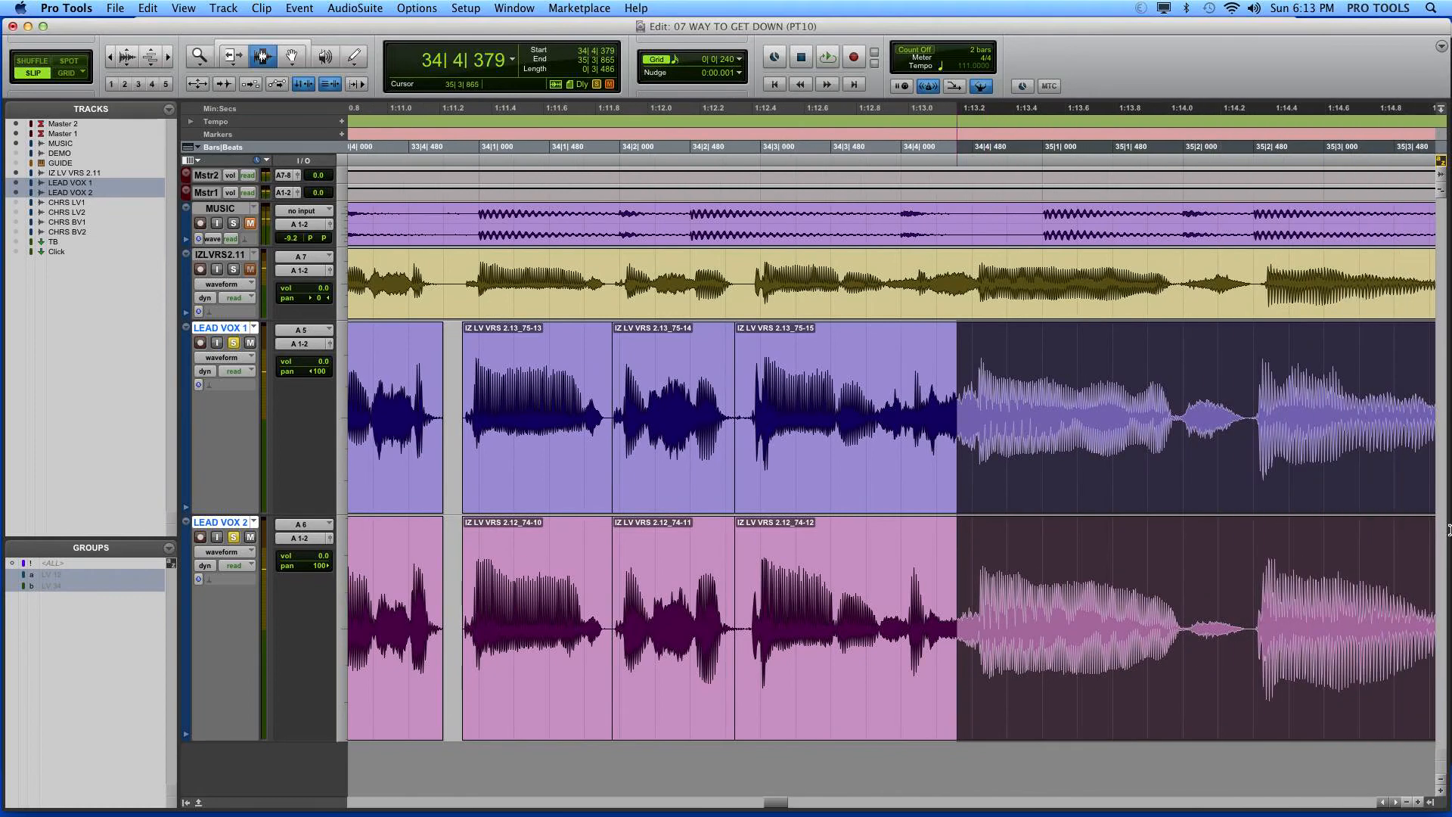
{"action": "left_click_drag", "start_coordinate": [1241, 403], "coordinate": [1208, 547]}
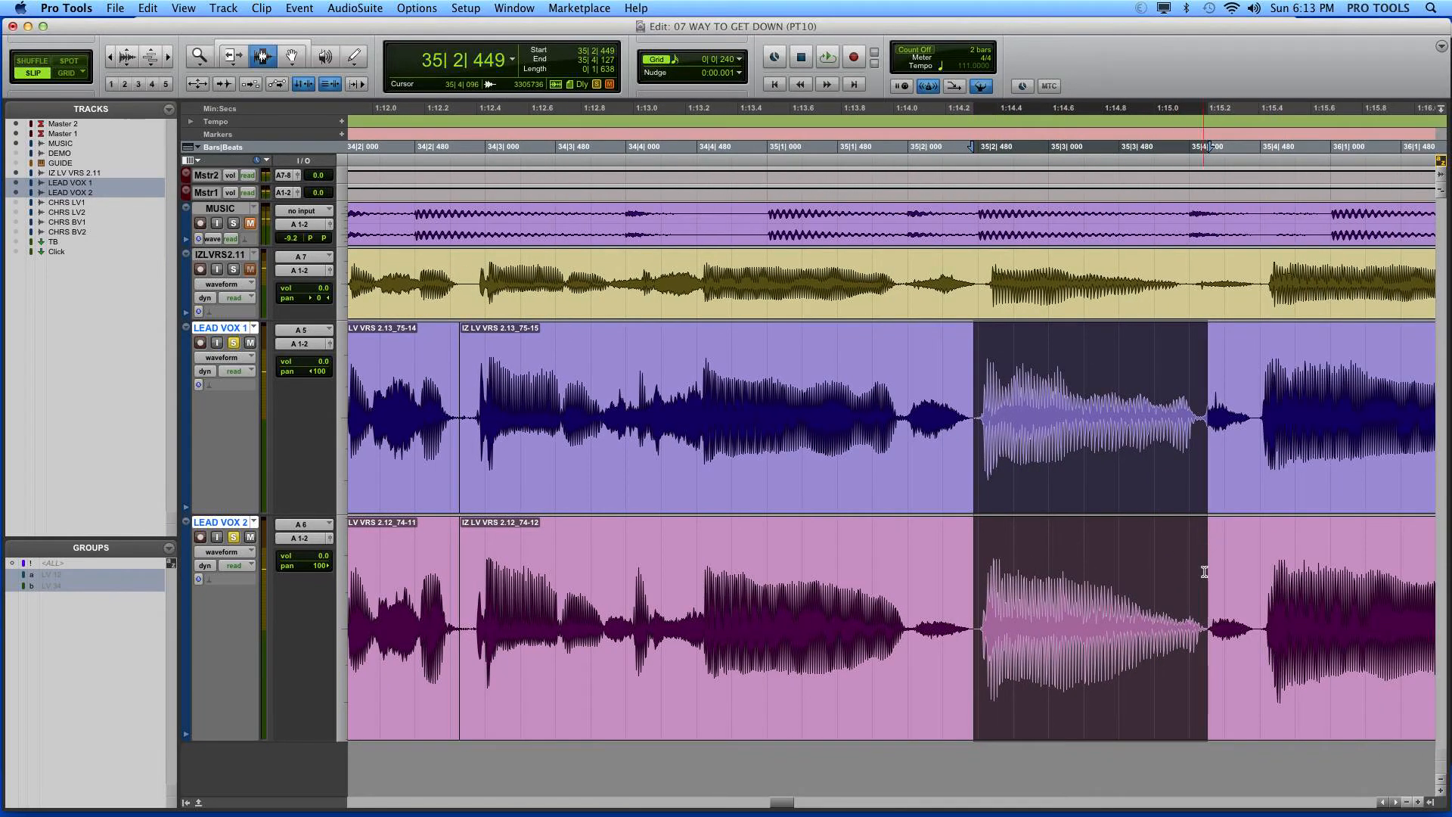
{"action": "left_click", "coordinate": [1249, 487], "text": "shift"}
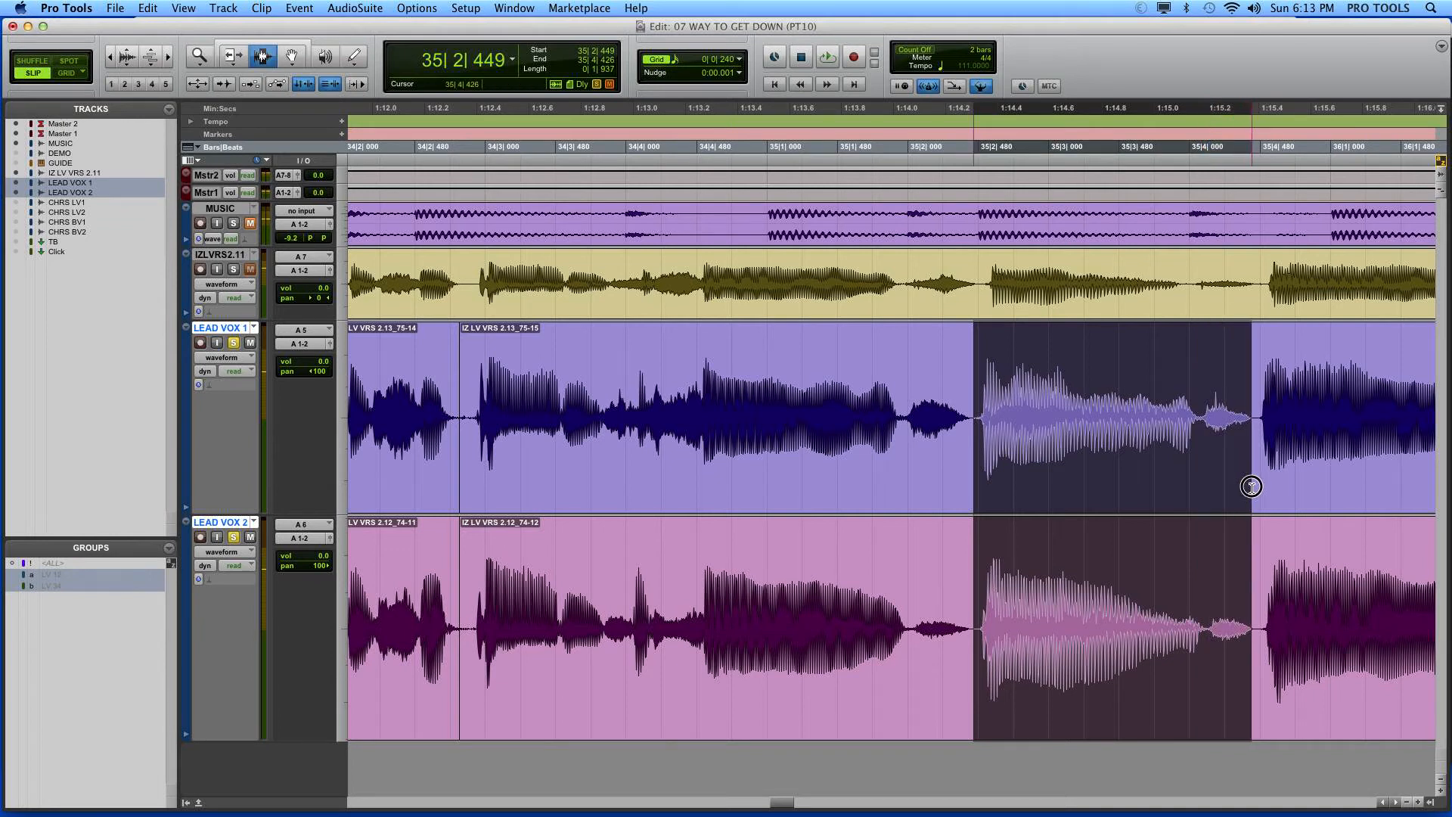
{"action": "key", "text": "b"}
{"action": "left_click", "coordinate": [1192, 435]}
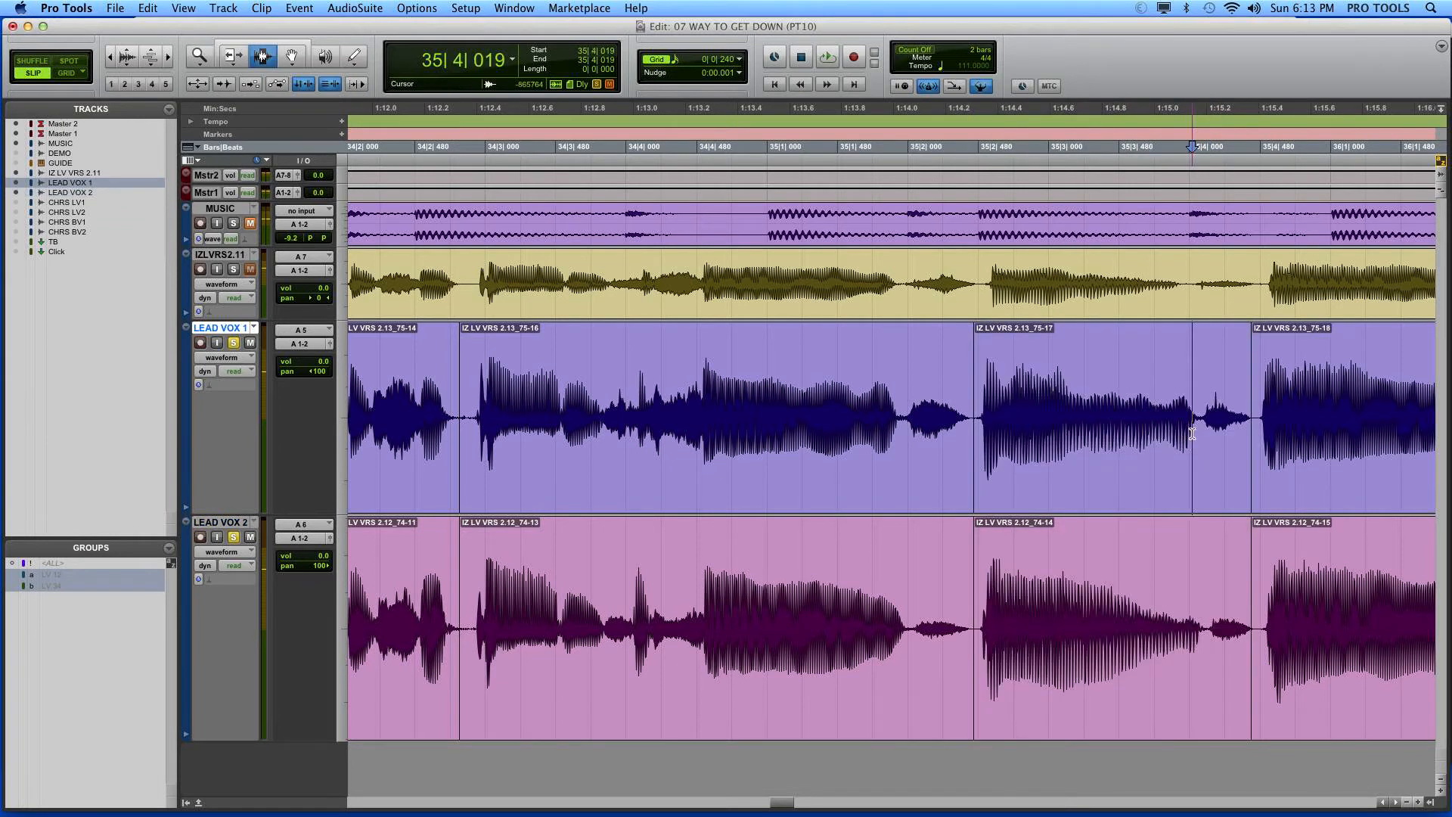
{"action": "key", "text": "space"}
{"action": "key", "text": "space"}
Delete the silence on both lead vocals from 36|3|108 to just before the phrase that opens bar 37
{"action": "left_click_drag", "start_coordinate": [1335, 510], "coordinate": [1449, 545]}
{"action": "left_click_drag", "start_coordinate": [1173, 454], "coordinate": [1252, 623]}
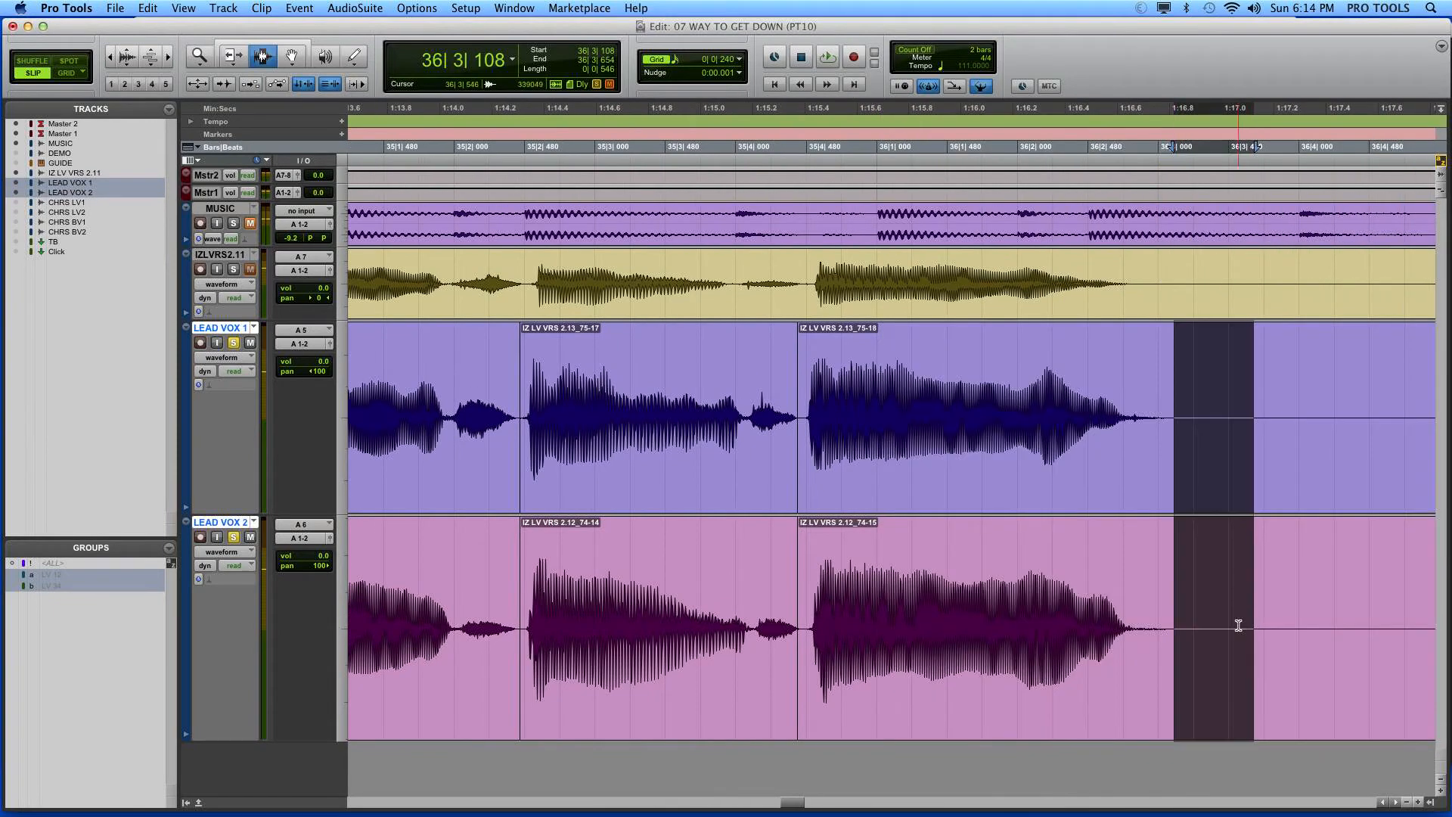
{"action": "key", "text": "r"}
{"action": "left_click_drag", "start_coordinate": [1139, 494], "coordinate": [1172, 495]}
{"action": "key", "text": "Delete"}
Delete the quiet gaps from about 37|2|740 to 37|2|910 and from 37|4|295 to 37|4|416 on both lead vocals
{"action": "left_click", "coordinate": [1280, 485]}
{"action": "key", "text": "t"}
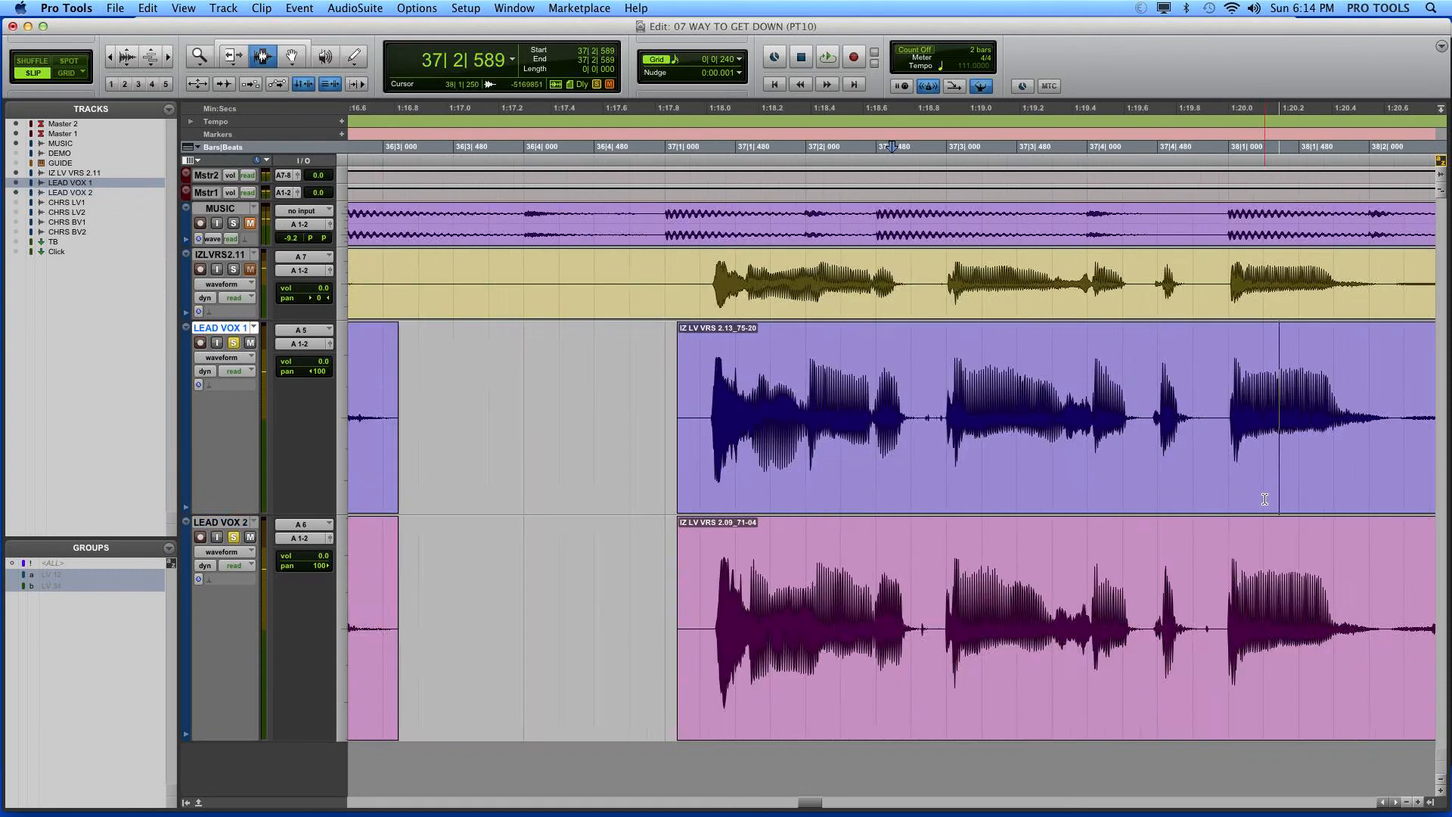
{"action": "key", "text": "t"}
{"action": "left_click_drag", "start_coordinate": [946, 438], "coordinate": [988, 575]}
{"action": "key", "text": "Delete"}
{"action": "left_click_drag", "start_coordinate": [1369, 457], "coordinate": [1193, 616]}
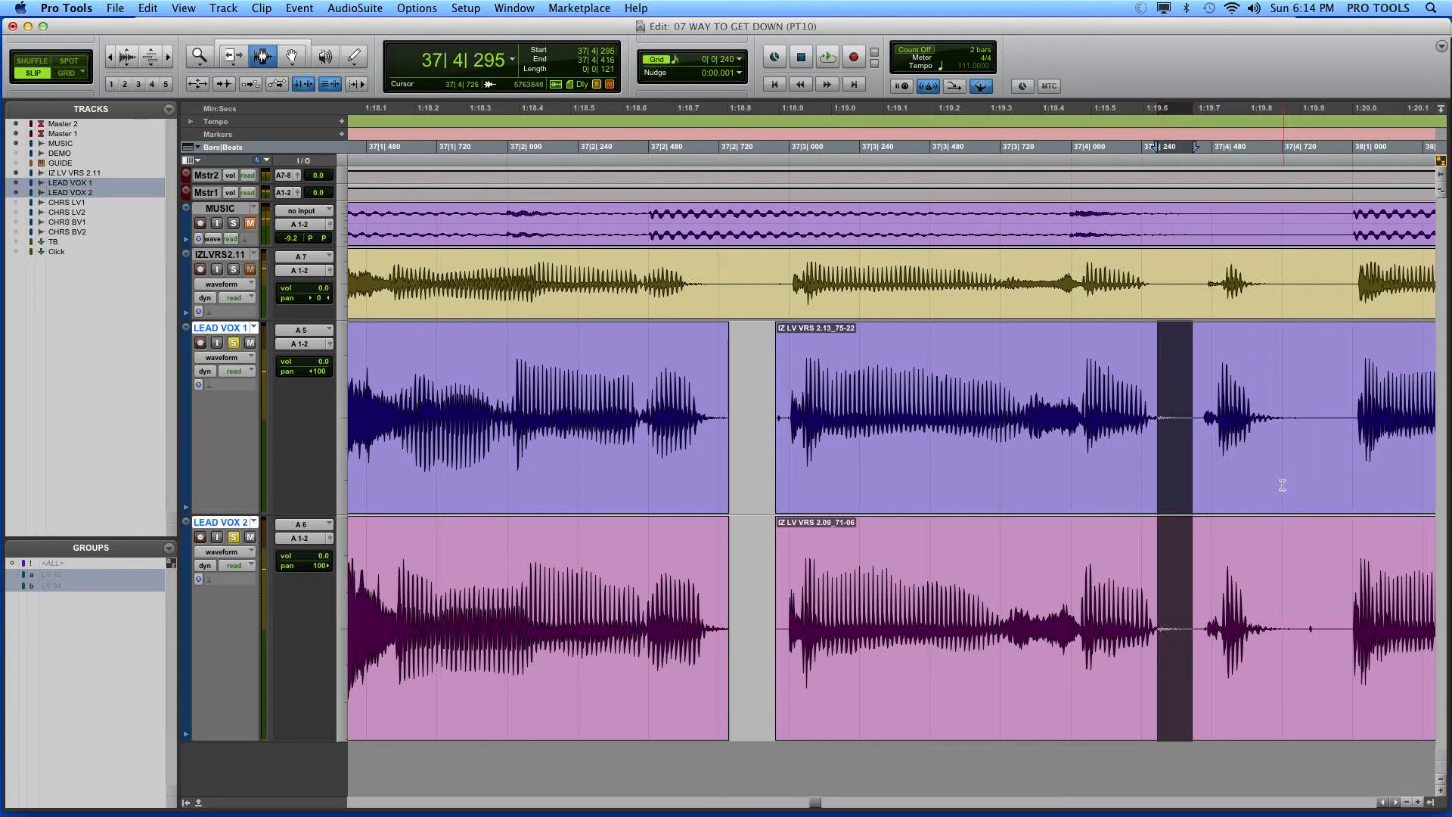
{"action": "key", "text": "Delete"}
Delete the quiet gaps just before bar 38 and just before beat 3 of bar 38 on both lead vocals
{"action": "left_click_drag", "start_coordinate": [1284, 500], "coordinate": [1447, 543]}
{"action": "key", "text": "Delete"}
{"action": "left_click_drag", "start_coordinate": [1013, 377], "coordinate": [1448, 530]}
{"action": "key", "text": "Delete"}
Delete the trailing silence after 39|2|644 on both lead vocals, up to the next section
{"action": "left_click_drag", "start_coordinate": [1093, 414], "coordinate": [1241, 567]}
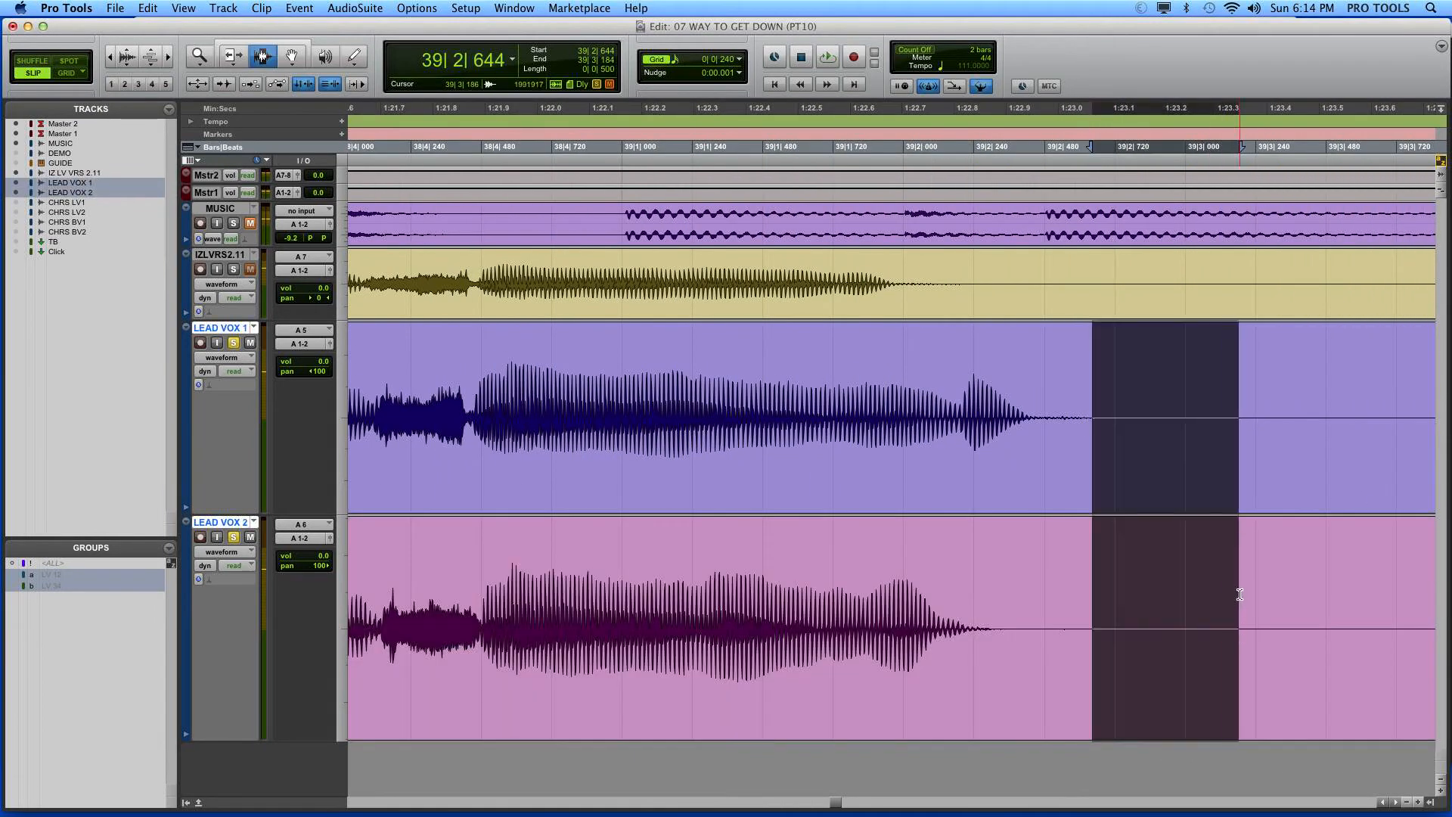
{"action": "key", "text": "super+bracketleft"}
{"action": "left_click", "coordinate": [1375, 508], "text": "shift"}
{"action": "key", "text": "Delete"}
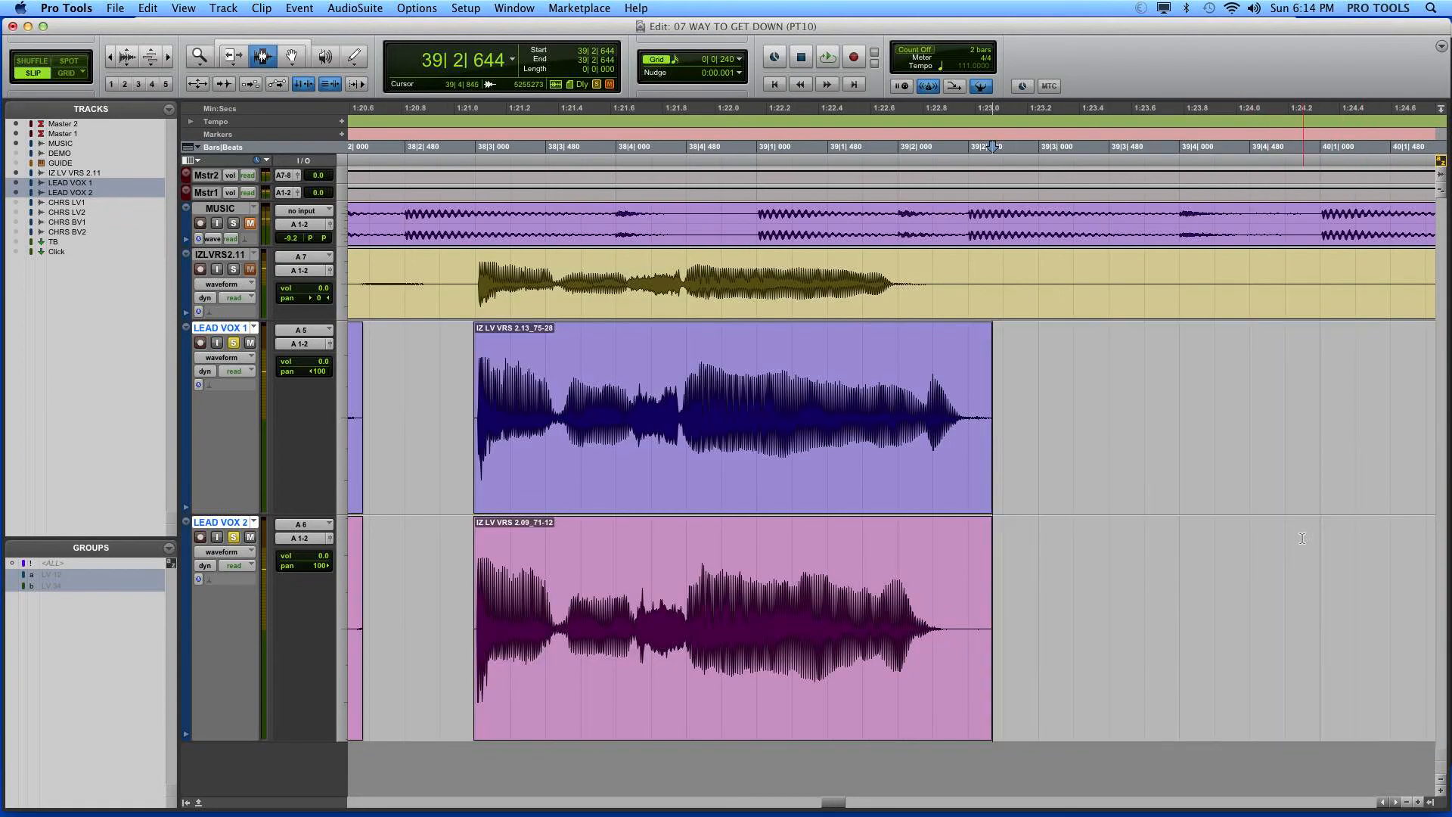
Delete the silent clips from 33|1|000 to 33|2|318 at the start of verse 2 on LEAD VOX 1 and LEAD VOX 2
{"action": "key", "text": "super+bracketleft"}
{"action": "key", "text": "super+bracketleft"}
{"action": "key", "text": "super+bracketleft"}
{"action": "key", "text": "super+bracketleft"}
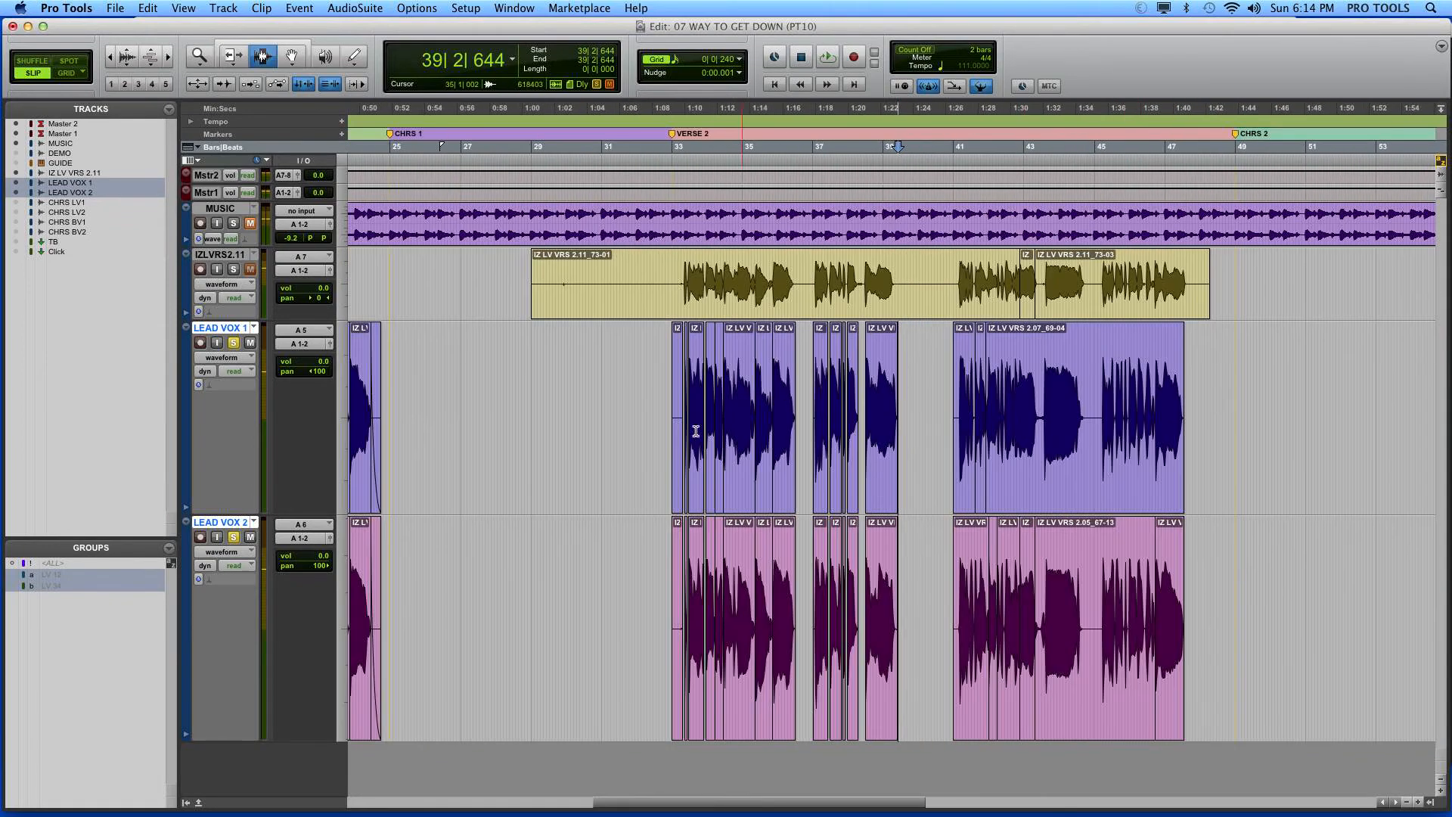
{"action": "left_click", "coordinate": [696, 431]}
{"action": "key", "text": "super+bracketright"}
{"action": "key", "text": "super+bracketright"}
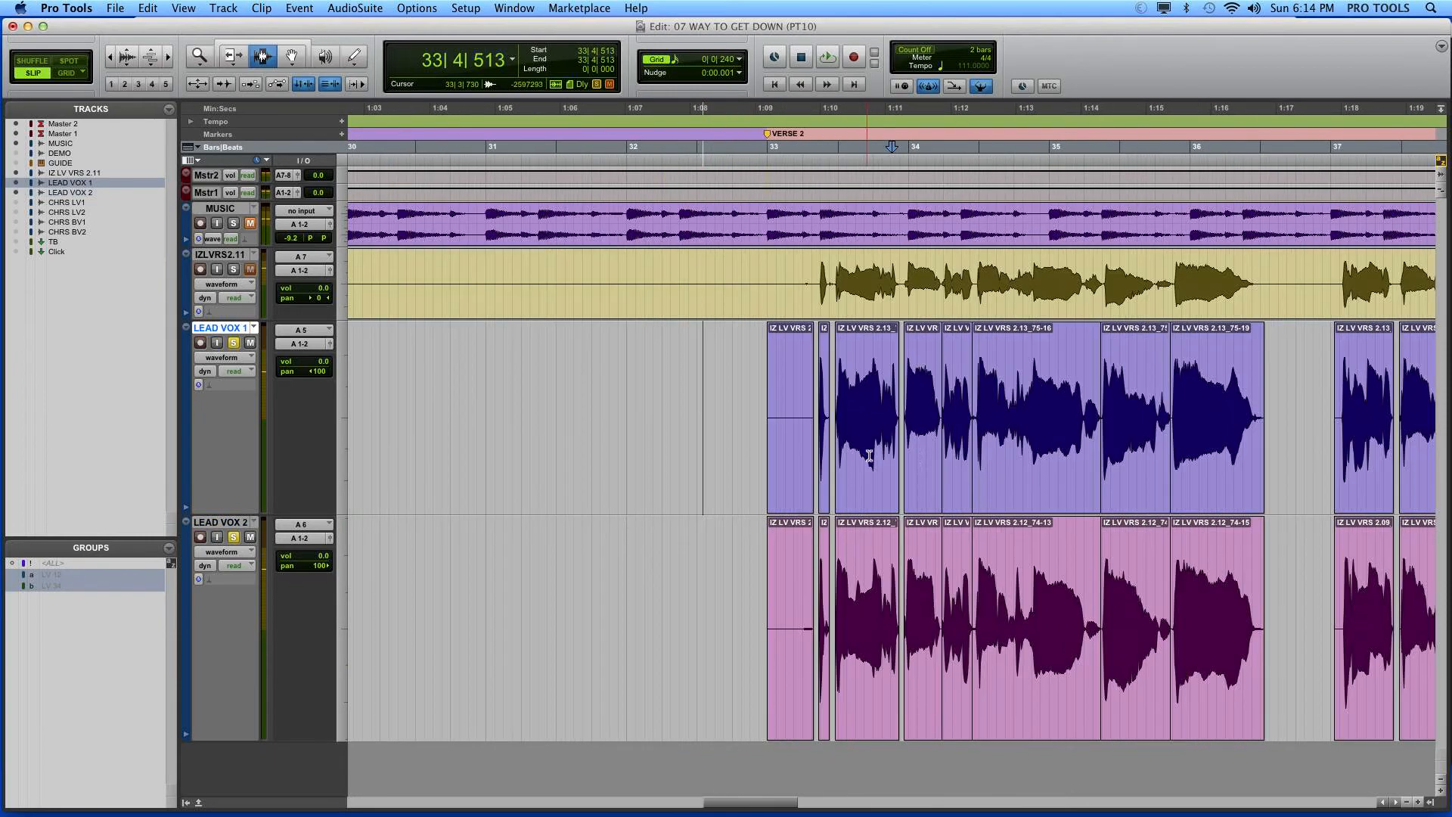
{"action": "key", "text": "super+bracketright"}
{"action": "double_click", "coordinate": [678, 438]}
{"action": "key", "text": "Delete"}
{"action": "double_click", "coordinate": [707, 572]}
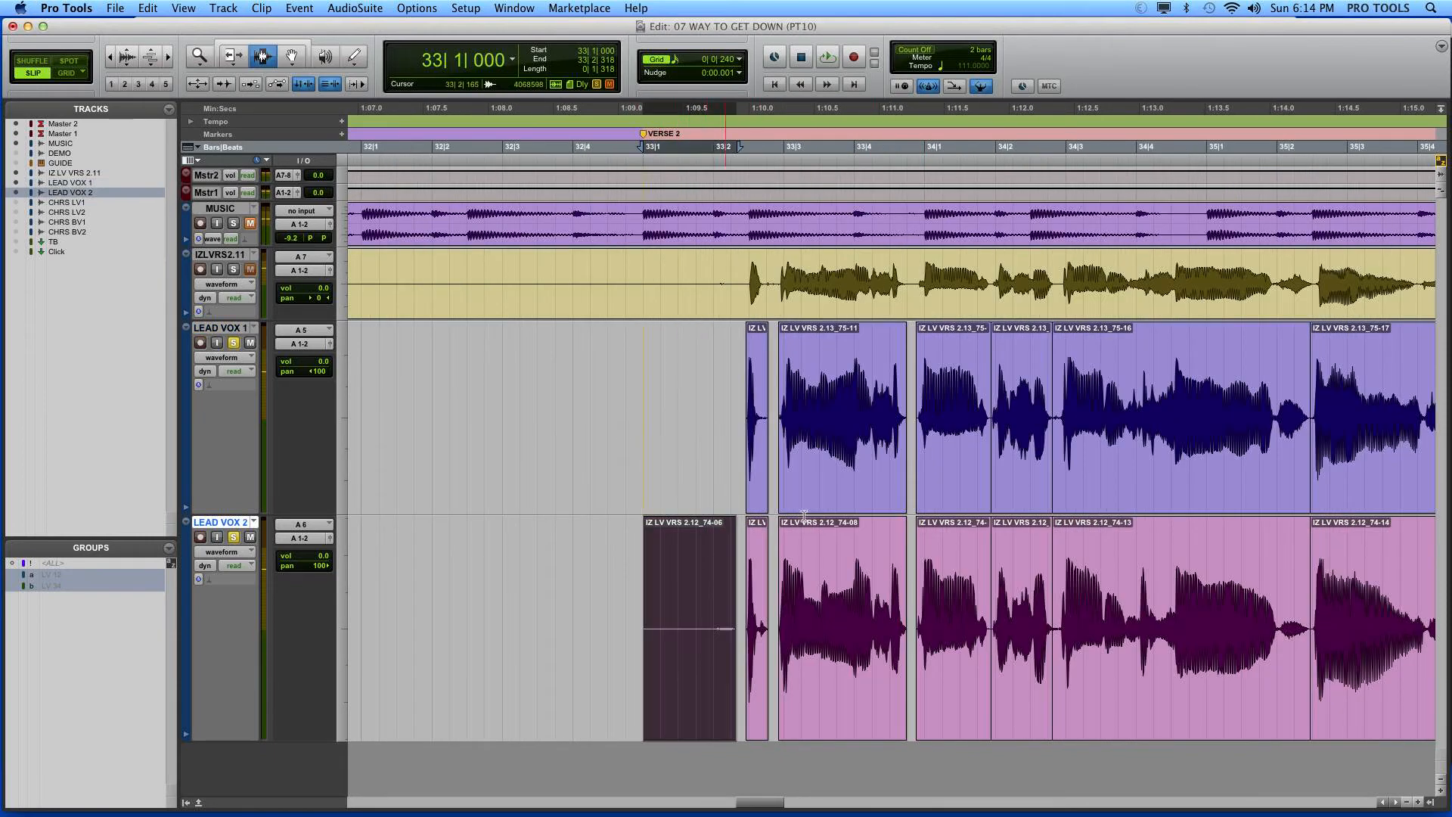
{"action": "key", "text": "Delete"}
Examine the waveforms of both lead vocals across the first phrase of verse 2, in bar 33
{"action": "left_click", "coordinate": [824, 477]}
{"action": "key", "text": "super+bracketright"}
{"action": "key", "text": "super+bracketright"}
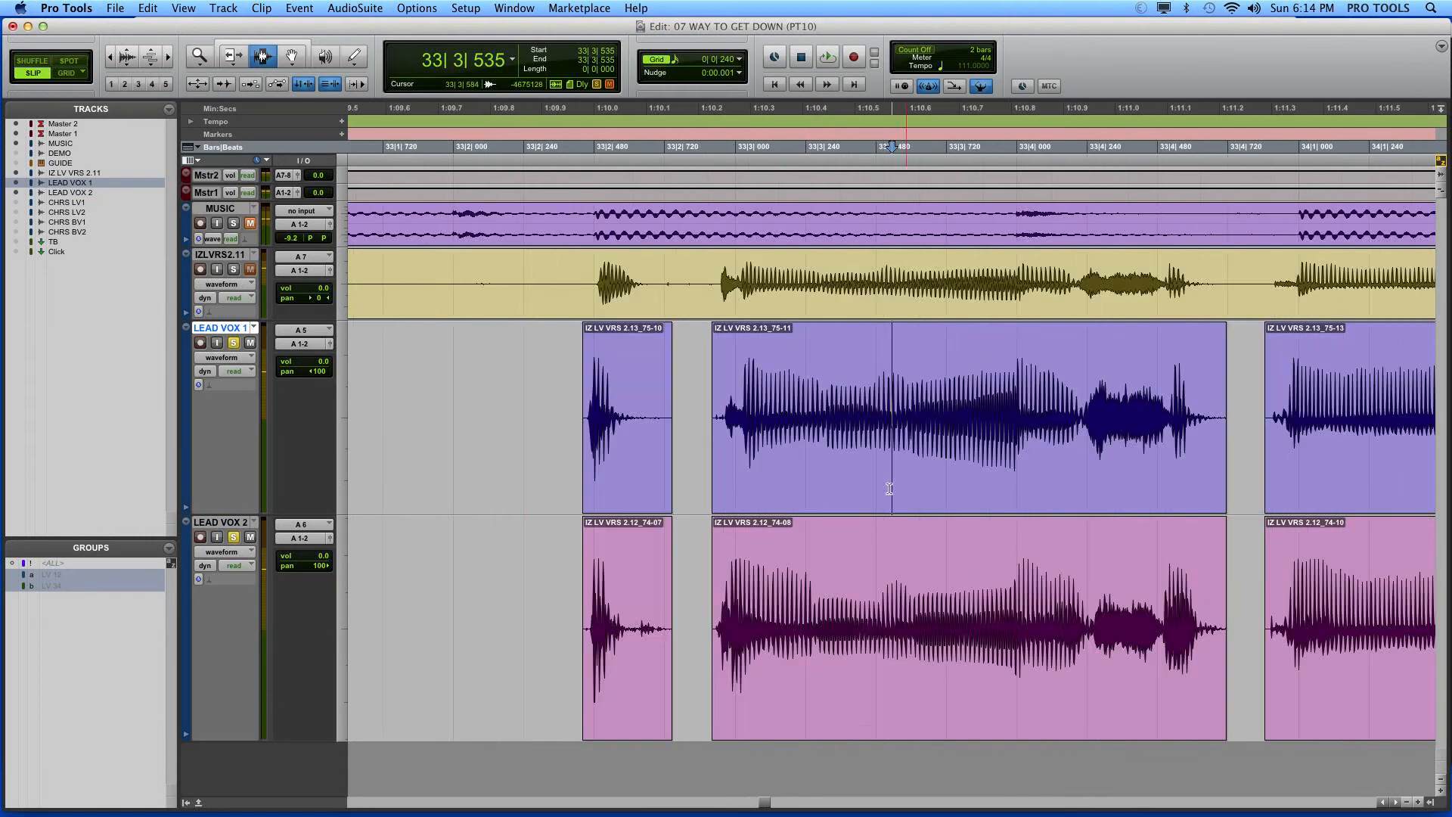
{"action": "left_click", "coordinate": [740, 488]}
{"action": "key", "text": "super+bracketright"}
{"action": "key", "text": "super+bracketright"}
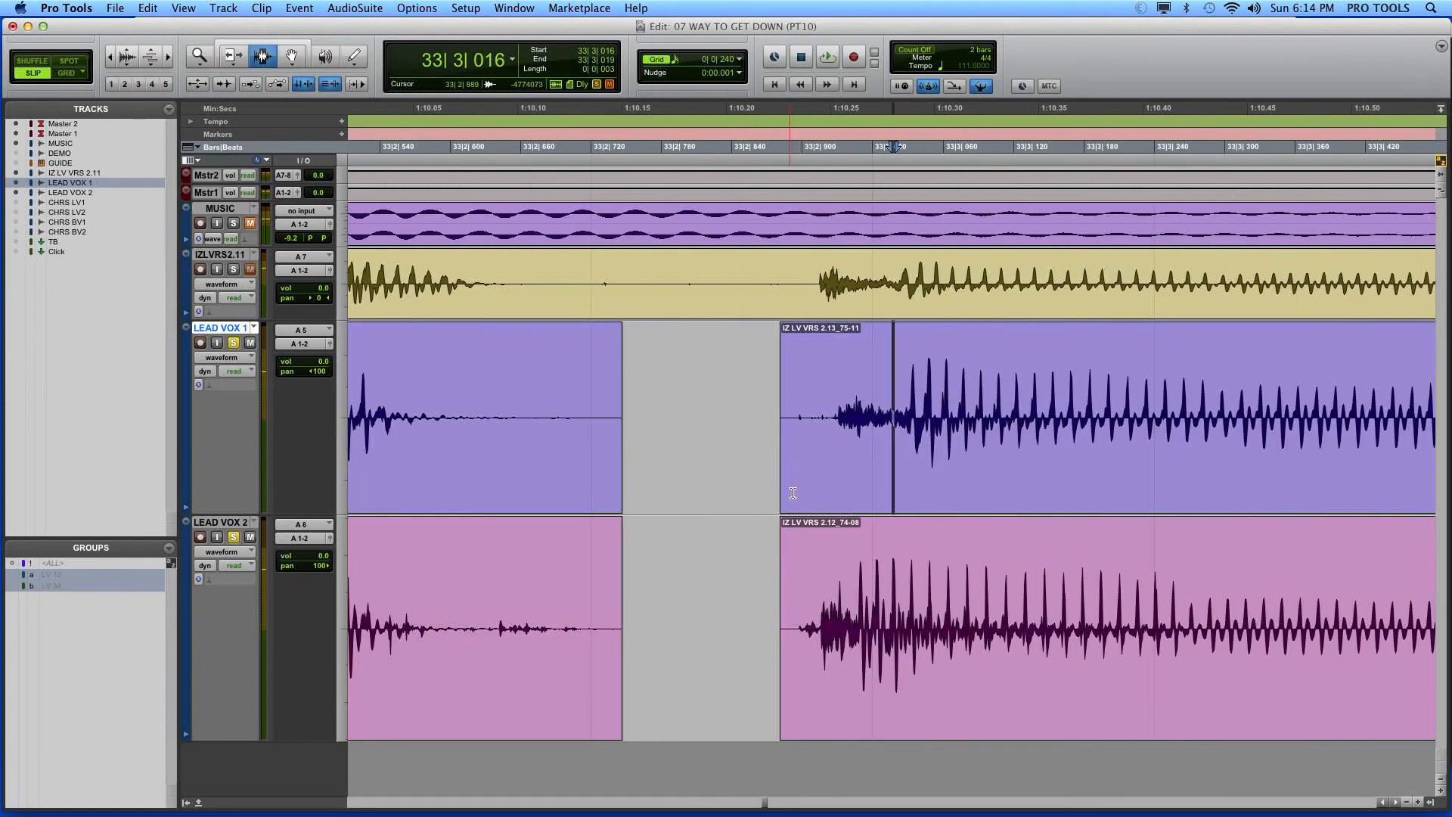
{"action": "key", "text": "super+bracketleft"}
{"action": "key", "text": "super+bracketleft"}
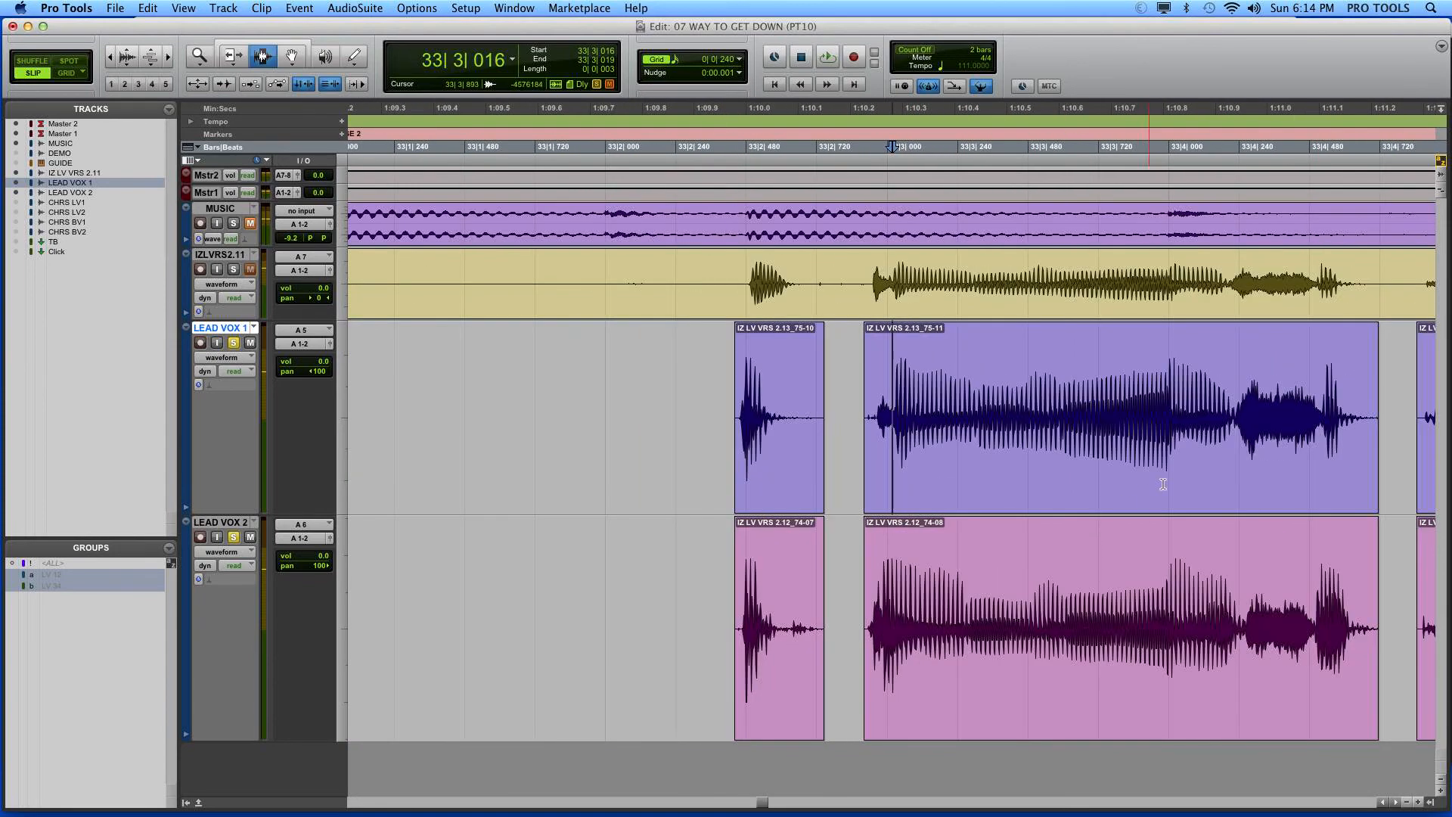
{"action": "left_click", "coordinate": [1208, 439]}
{"action": "key", "text": "super+bracketright"}
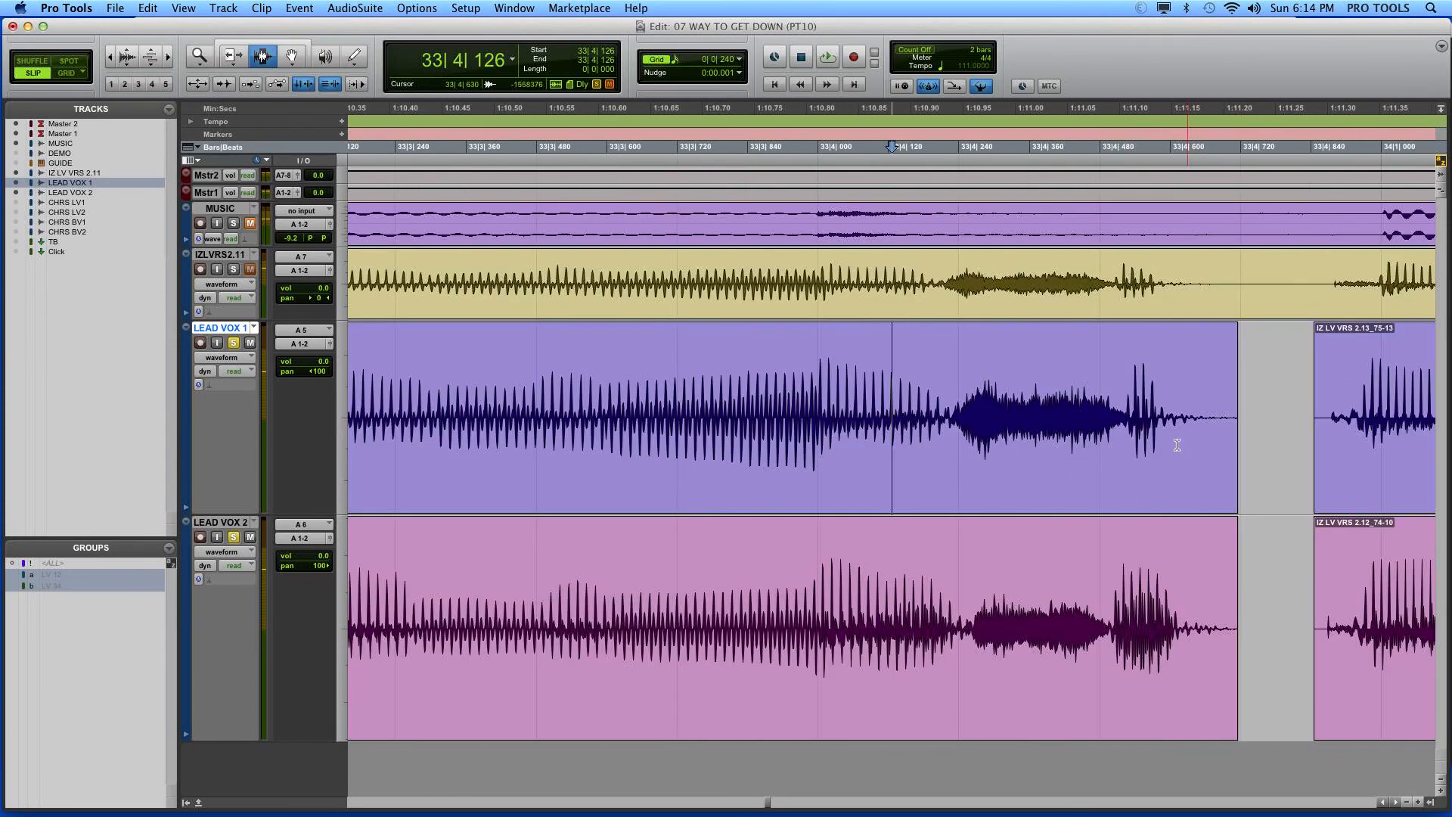
{"action": "key", "text": "super+bracketleft"}
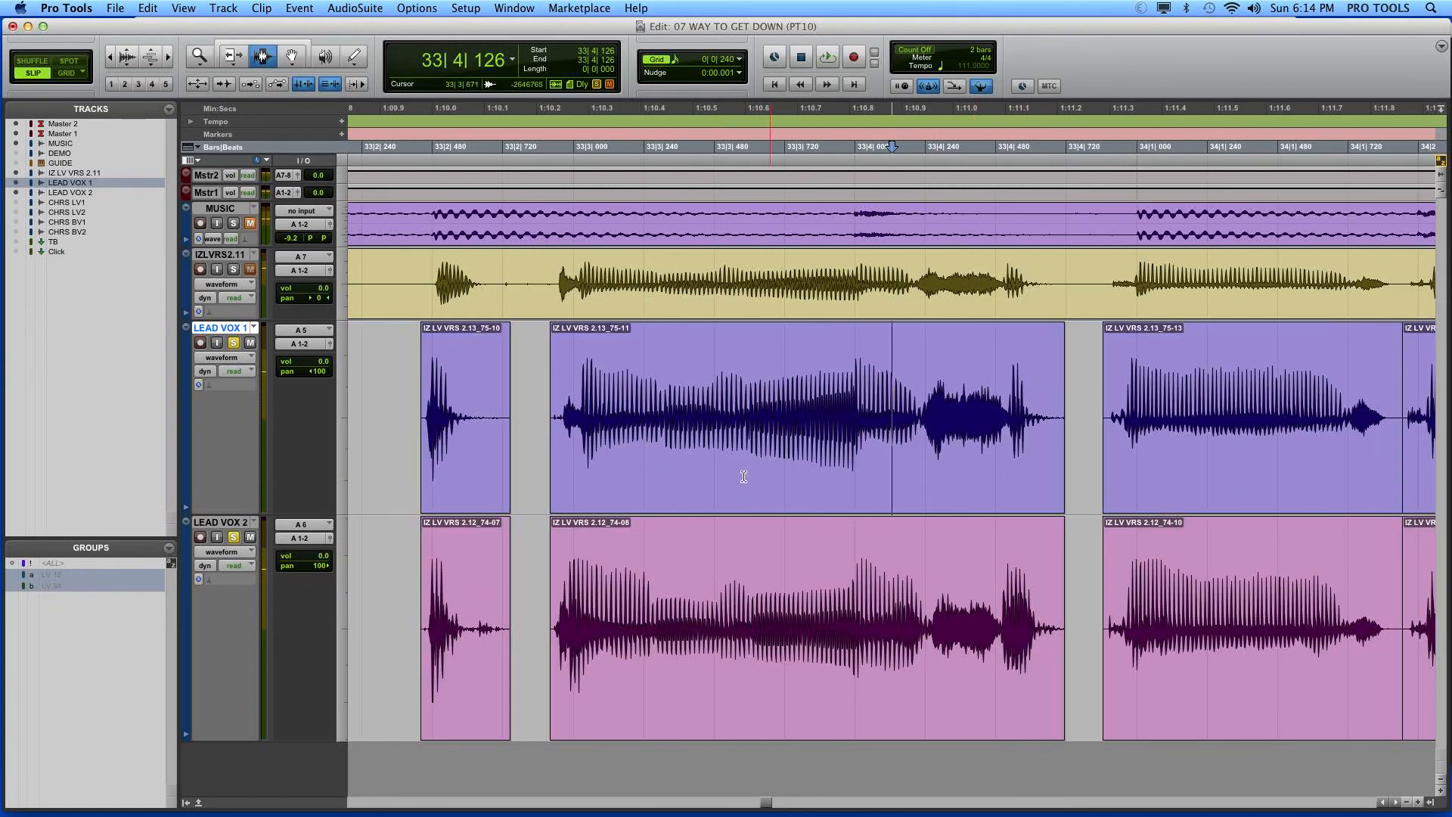
Compare how the two lead vocals line up at the phrase's first word and around 33|4|005 to 33|4|240
{"action": "left_click_drag", "start_coordinate": [566, 397], "coordinate": [590, 467]}
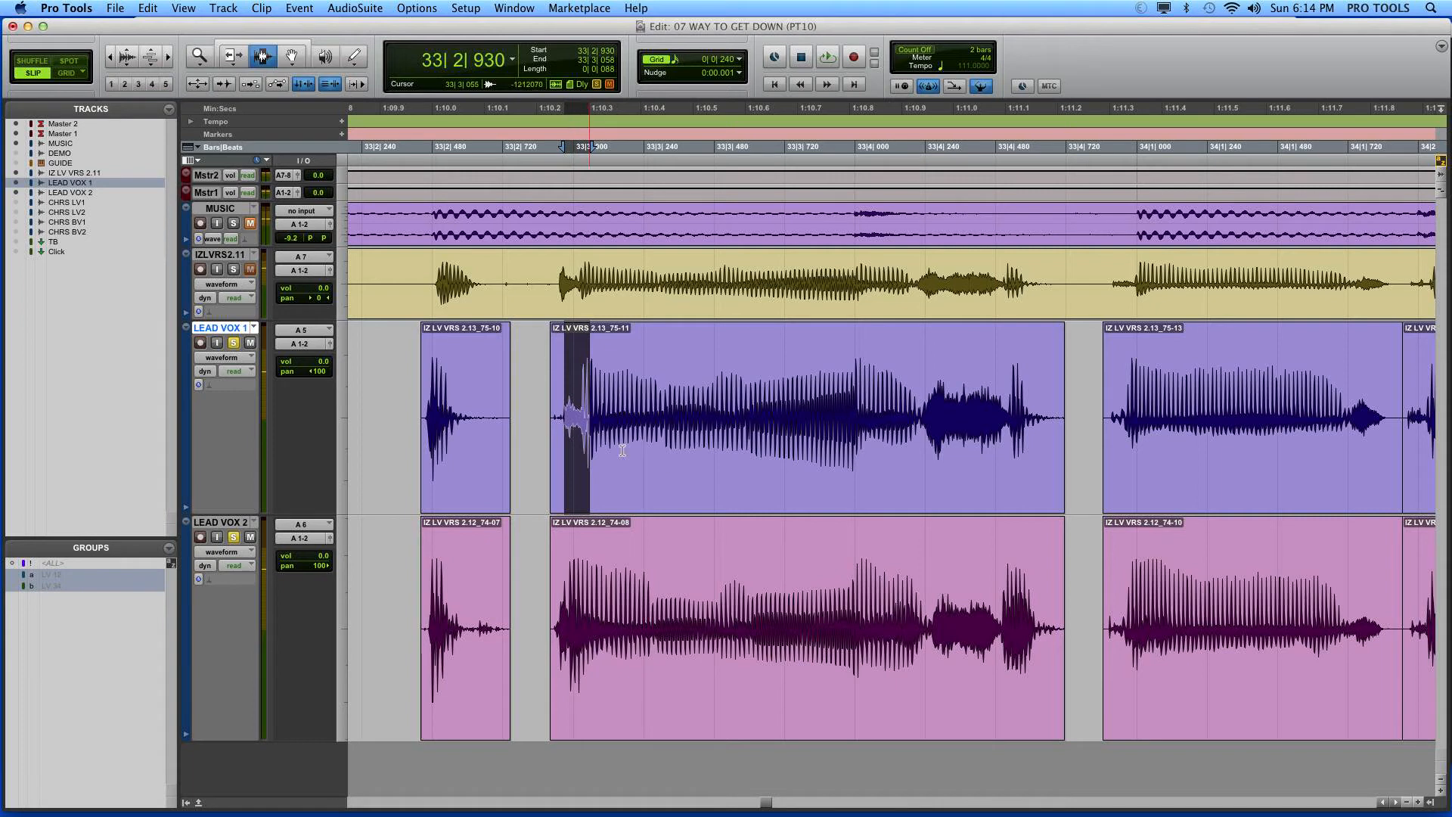
{"action": "left_click", "coordinate": [862, 440]}
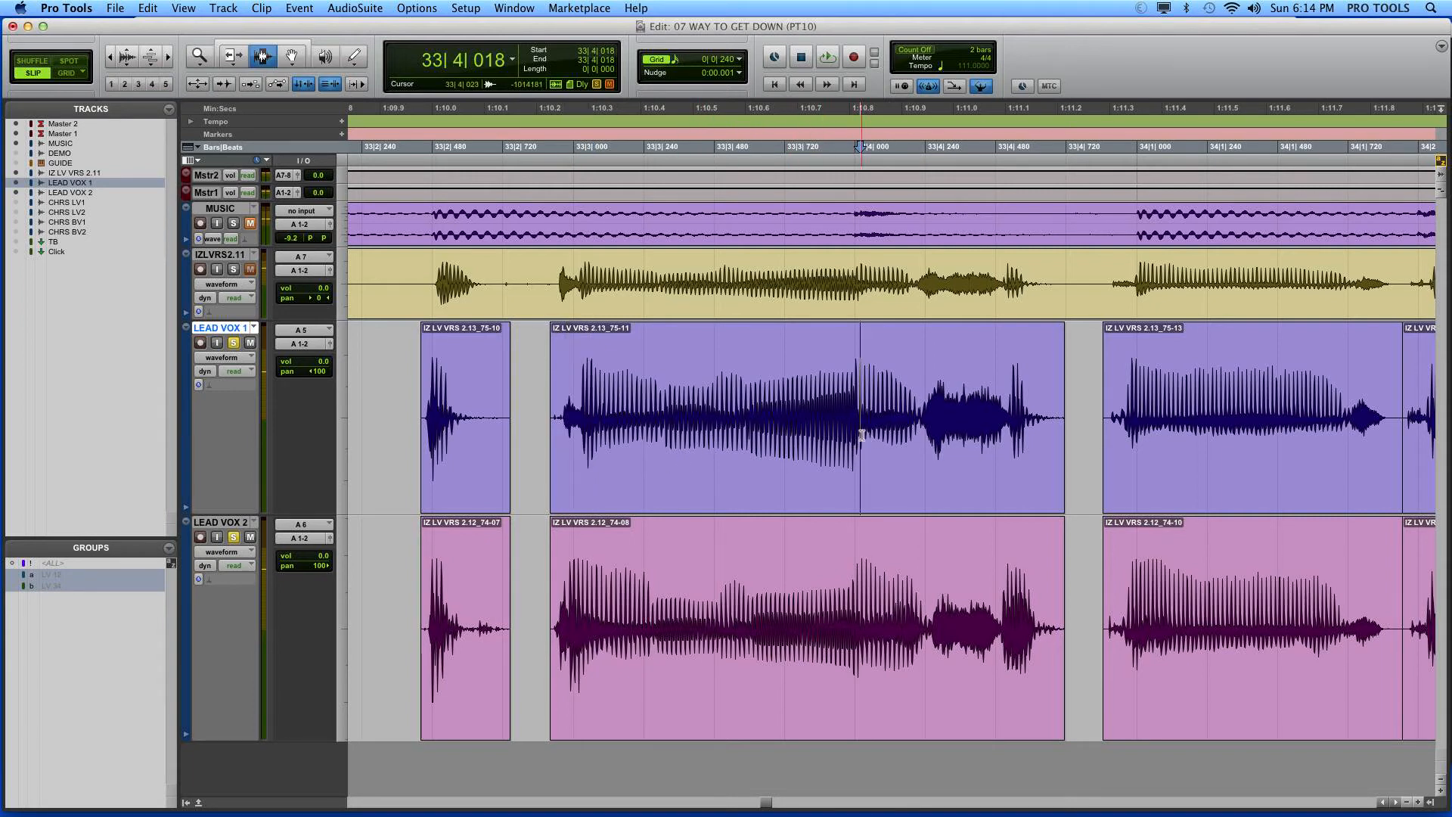
{"action": "key", "text": "t"}
{"action": "key", "text": "t"}
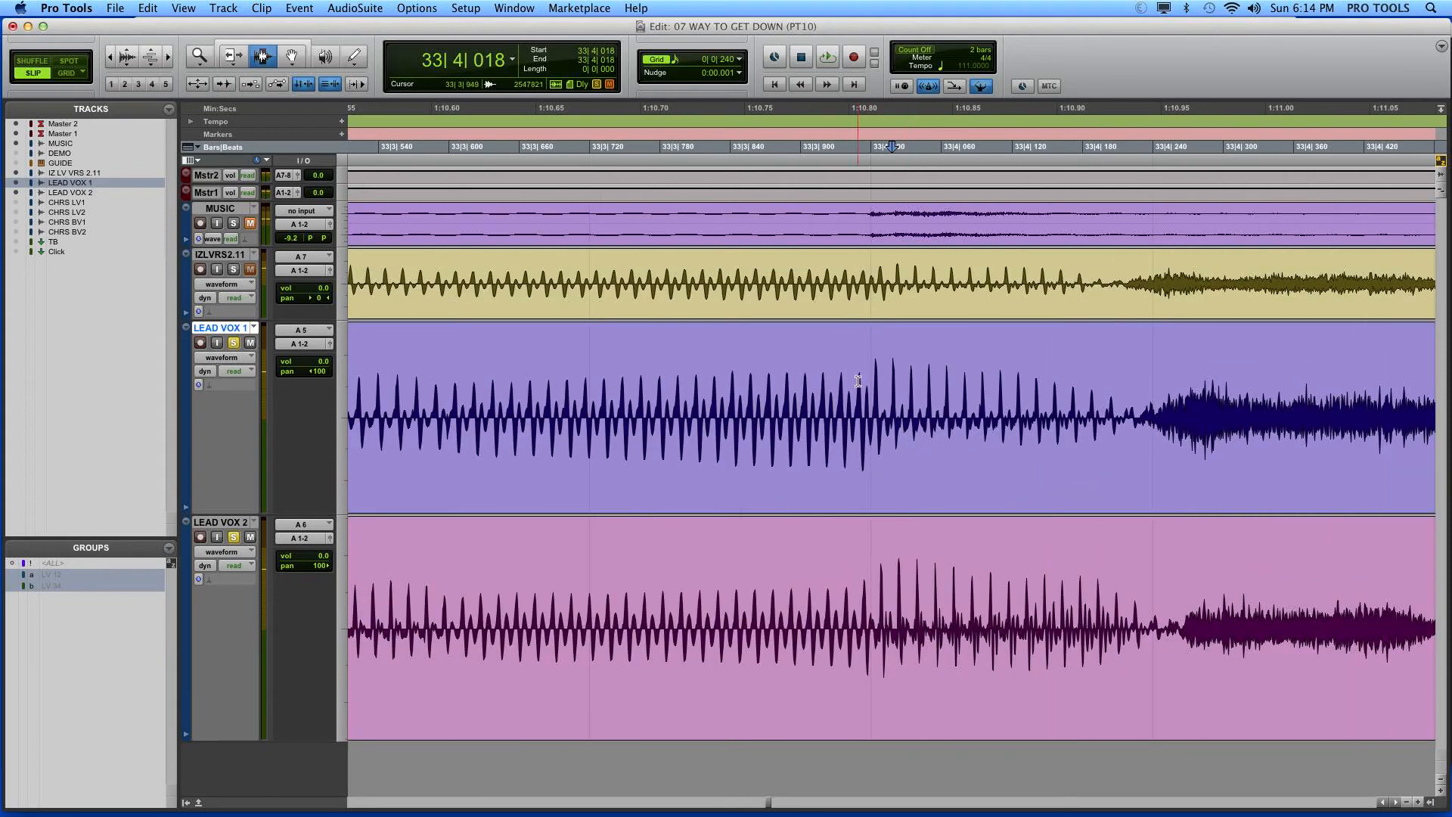
{"action": "key", "text": "r"}
{"action": "key", "text": "r"}
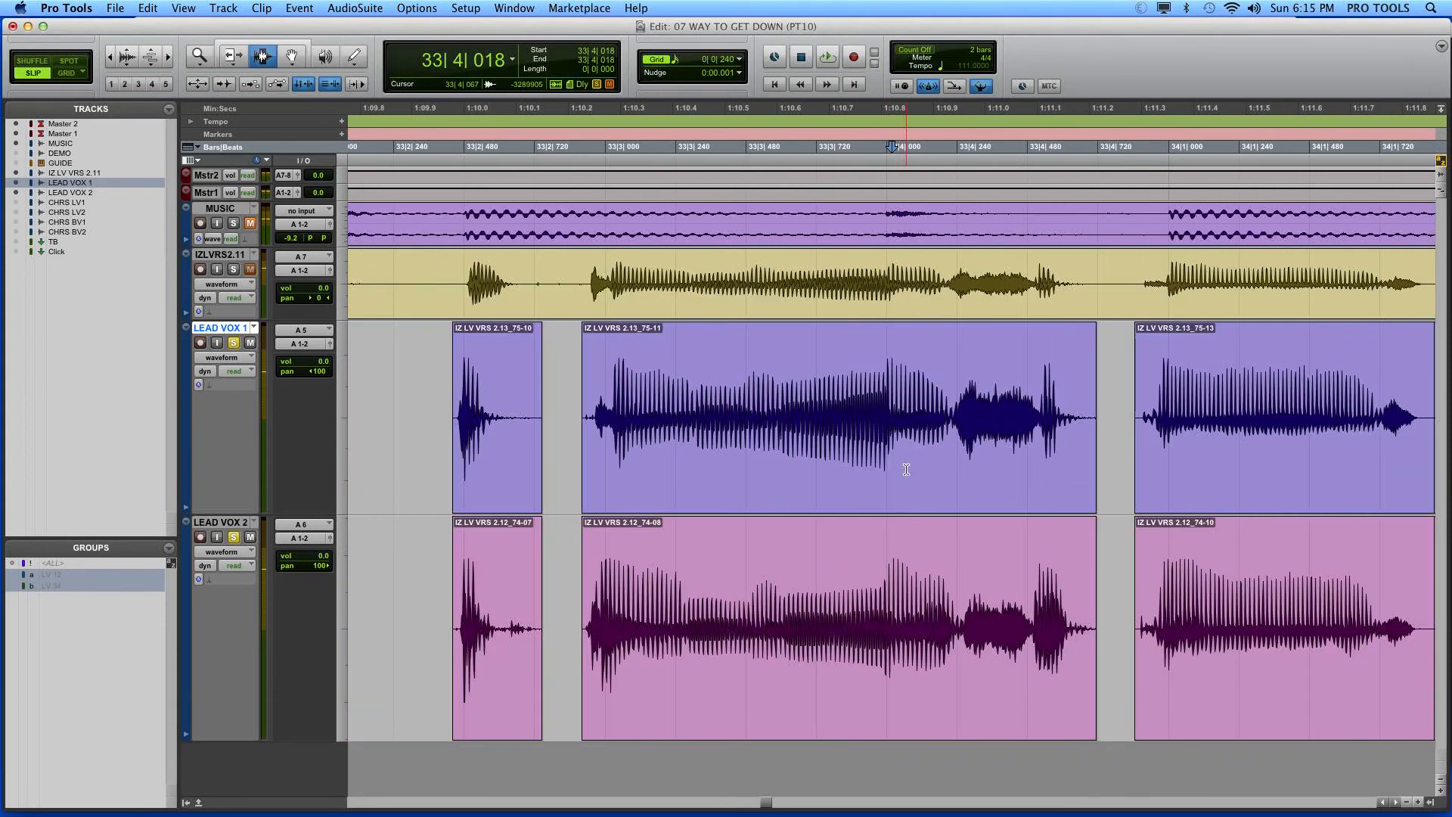
{"action": "left_click_drag", "start_coordinate": [889, 435], "coordinate": [956, 543]}
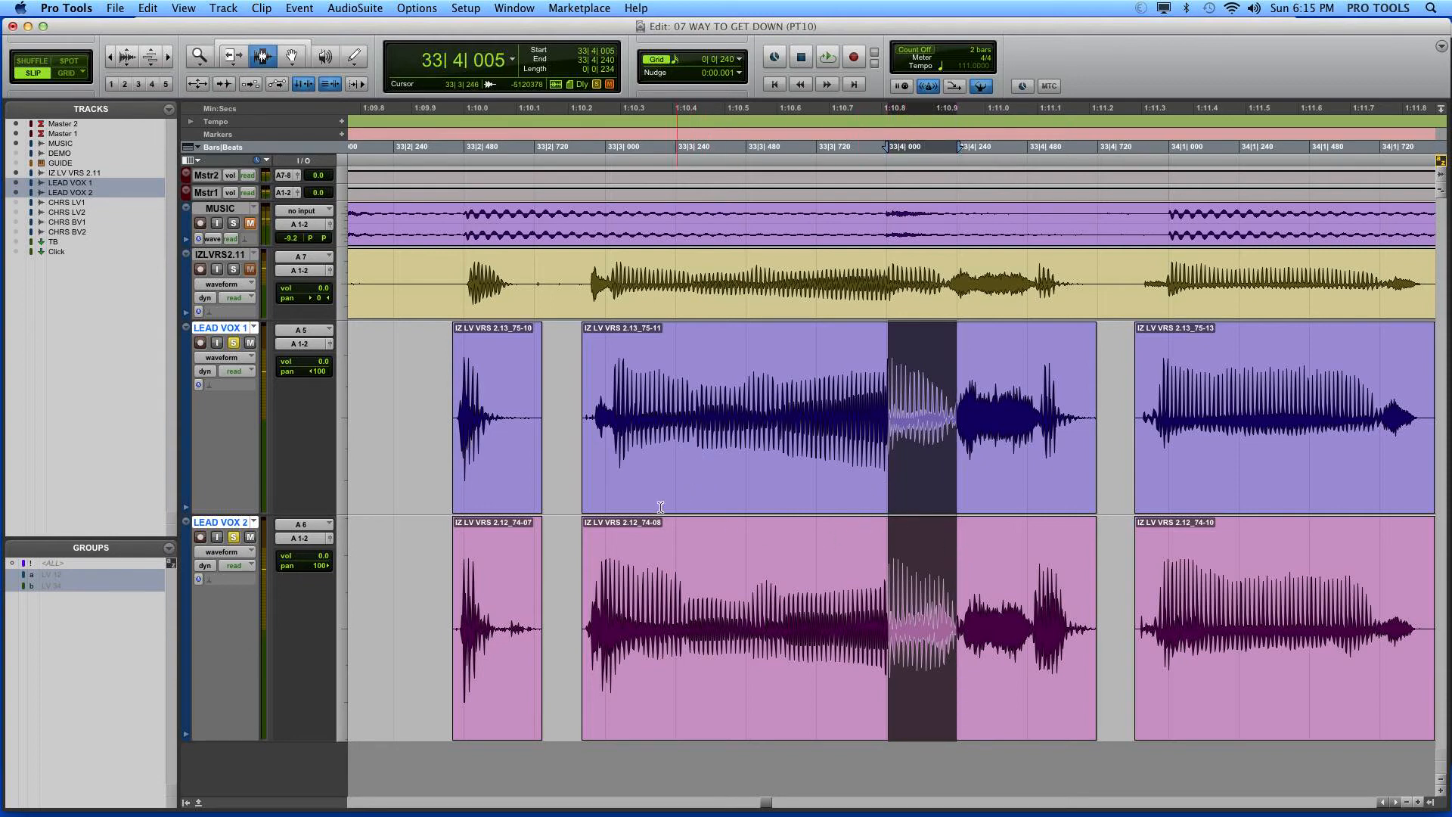
Check the first word's onset against 33|3|023 on LEAD VOX 1 and 33|2|943 on LEAD VOX 2
{"action": "left_click_drag", "start_coordinate": [603, 476], "coordinate": [621, 480]}
{"action": "key", "text": "t"}
{"action": "key", "text": "t"}
{"action": "left_click", "coordinate": [927, 442]}
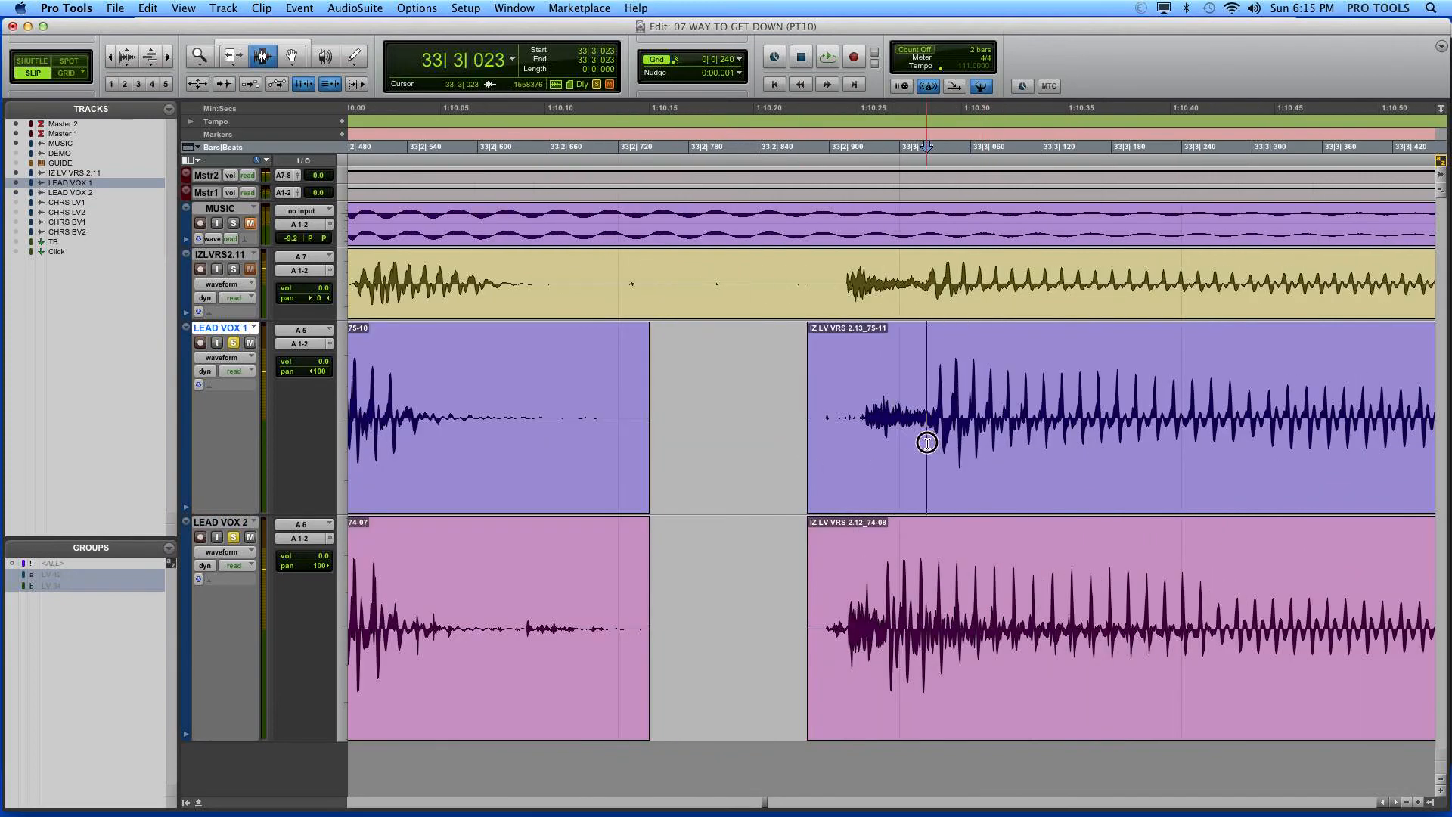
{"action": "left_click", "coordinate": [880, 677]}
{"action": "key", "text": "r"}
{"action": "key", "text": "r"}
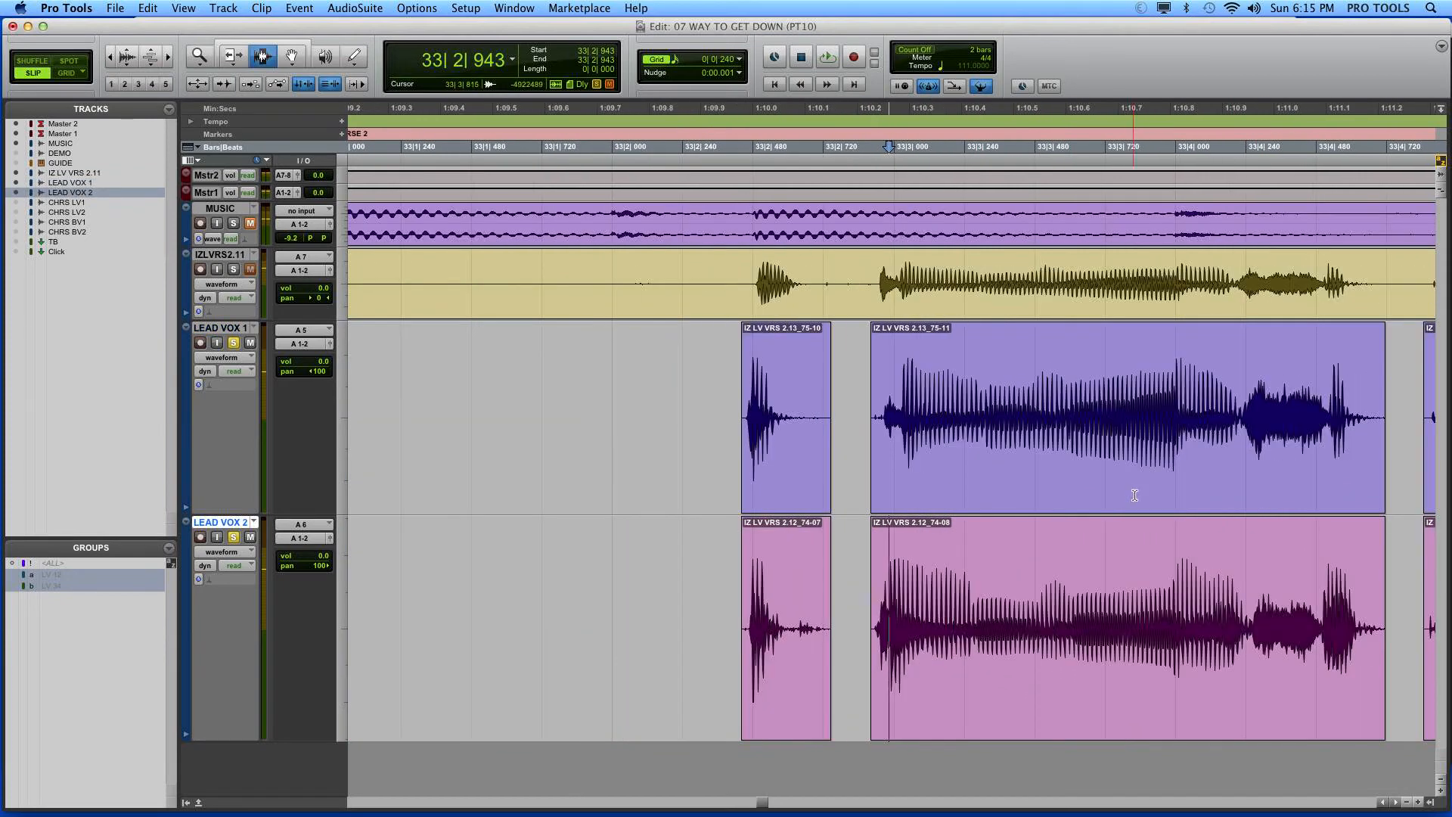
Split the first phrase at about 33|3|300 on LEAD VOX 1 and at 33|3|273 on LEAD VOX 2
{"action": "left_click", "coordinate": [1038, 477]}
{"action": "key", "text": "t"}
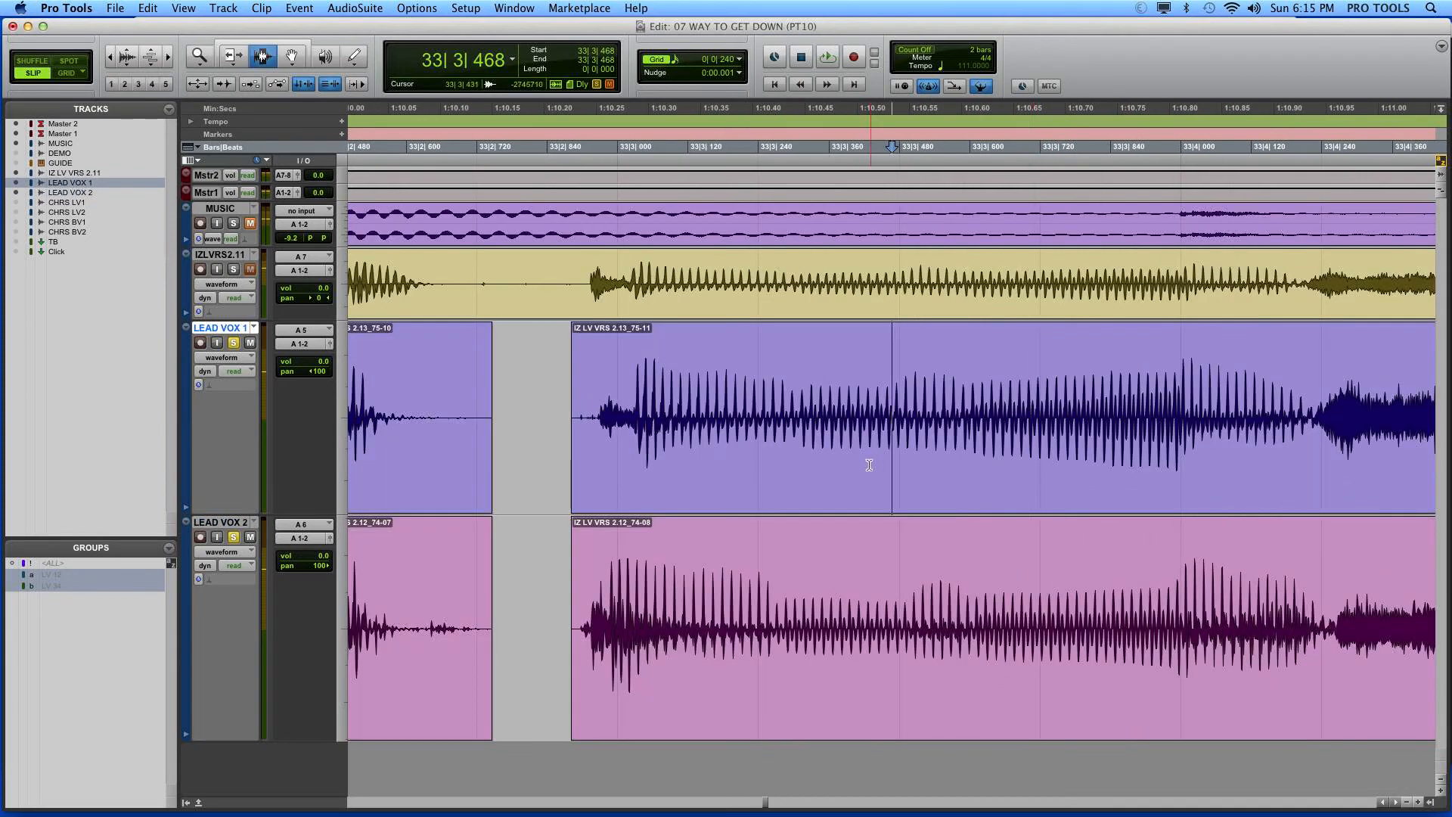
{"action": "left_click", "coordinate": [794, 428]}
{"action": "key", "text": "super+e"}
{"action": "left_click", "coordinate": [779, 583]}
{"action": "key", "text": "super+e"}
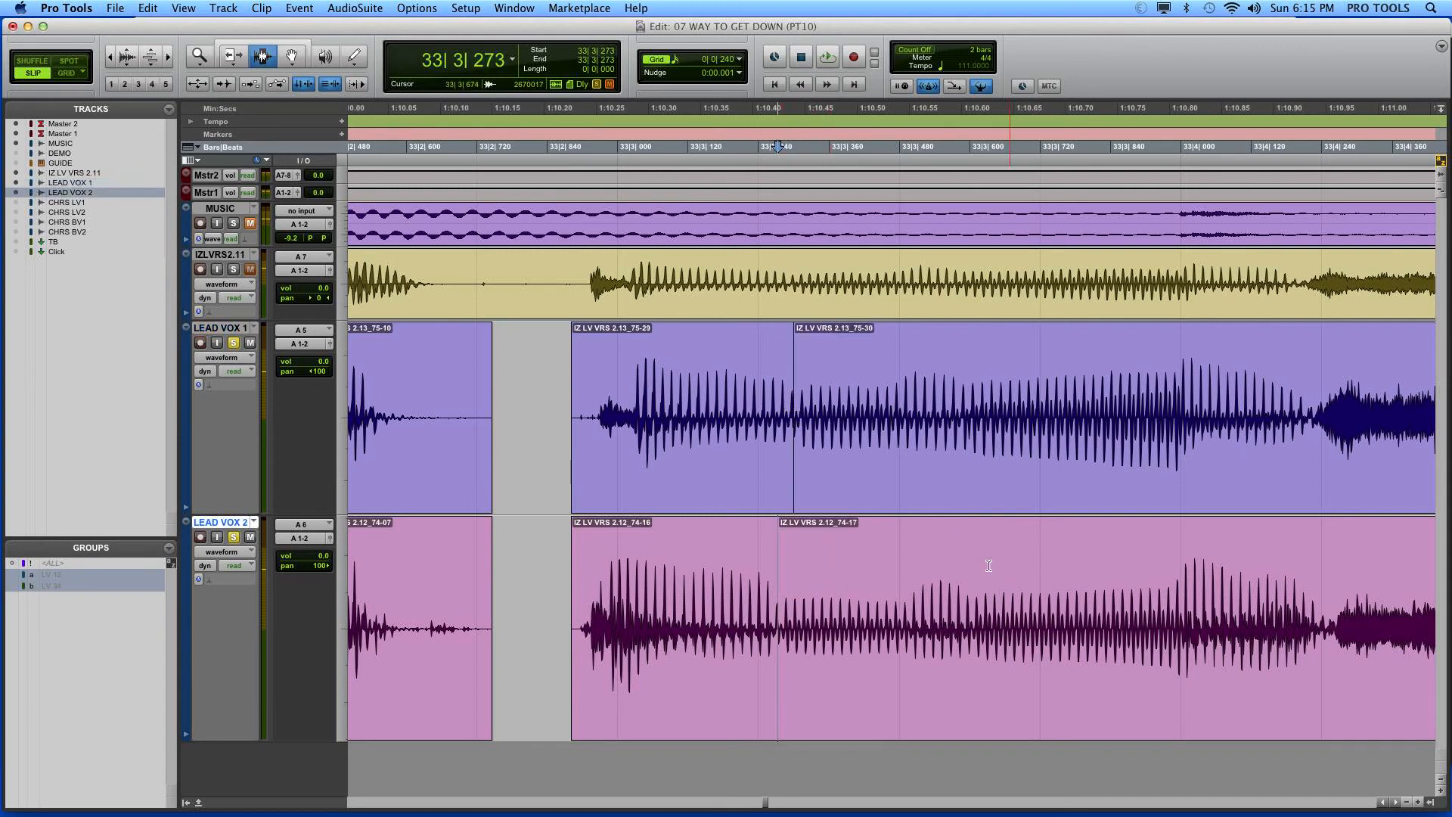
Delete the sliver from 33|4|509 to 33|4|516 on LEAD VOX 1 and a similar sliver starting at 33|4|486 on LEAD VOX 2
{"action": "left_click_drag", "start_coordinate": [804, 391], "coordinate": [1183, 561]}
{"action": "left_click_drag", "start_coordinate": [863, 445], "coordinate": [1264, 416]}
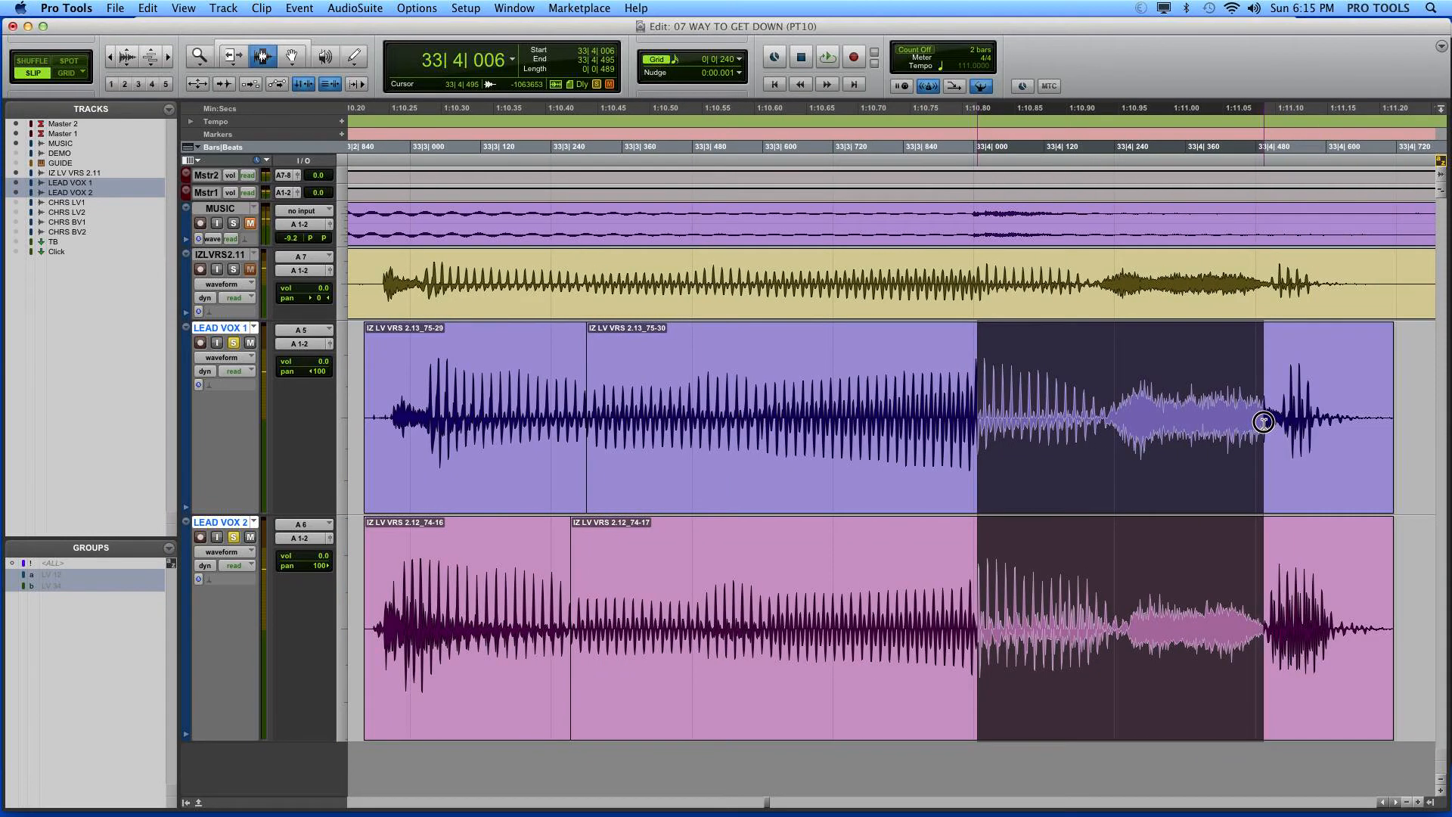
{"action": "left_click", "coordinate": [1276, 528]}
{"action": "key", "text": "super+bracketright"}
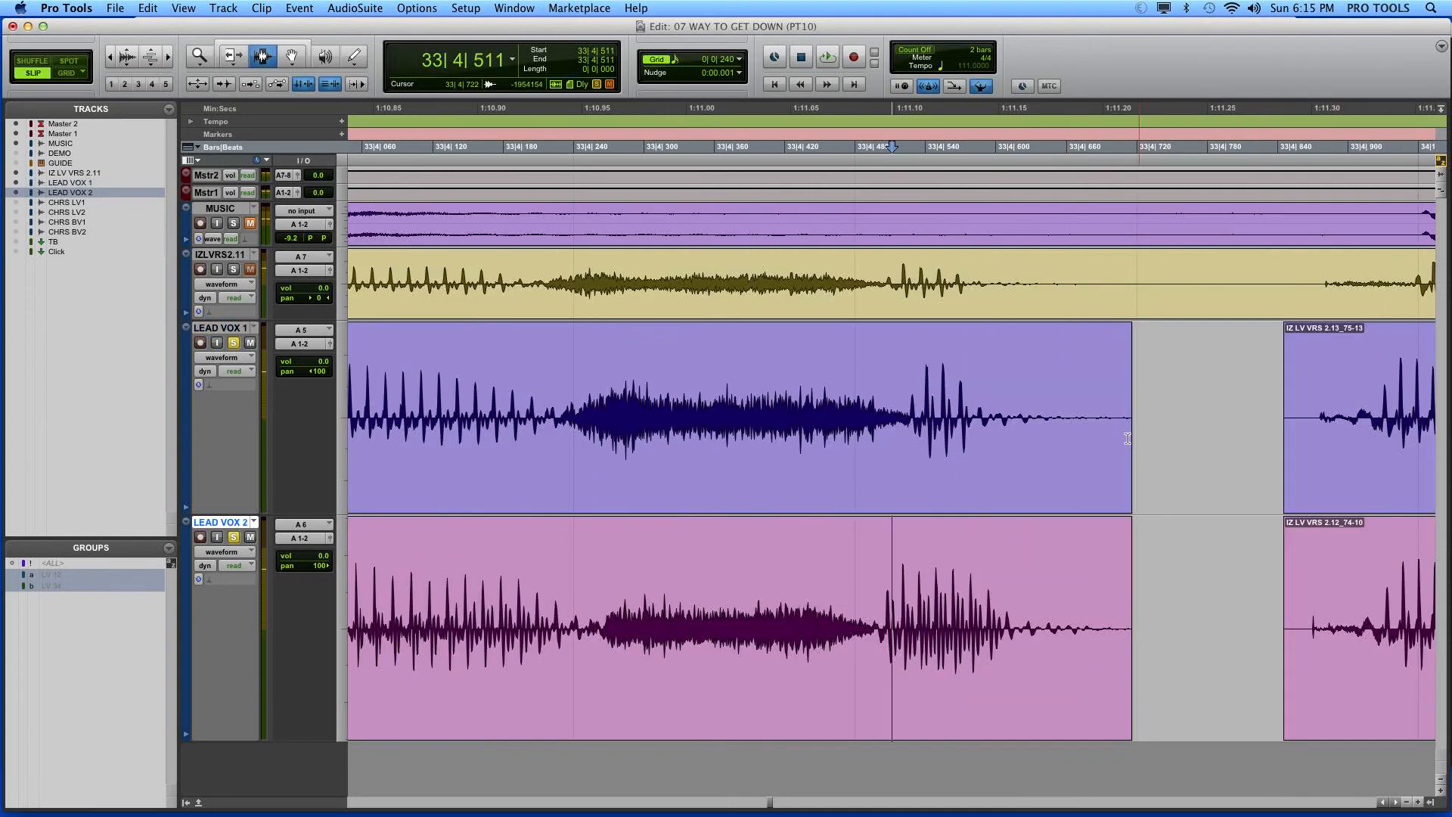
{"action": "left_click", "coordinate": [892, 398]}
{"action": "key", "text": "b"}
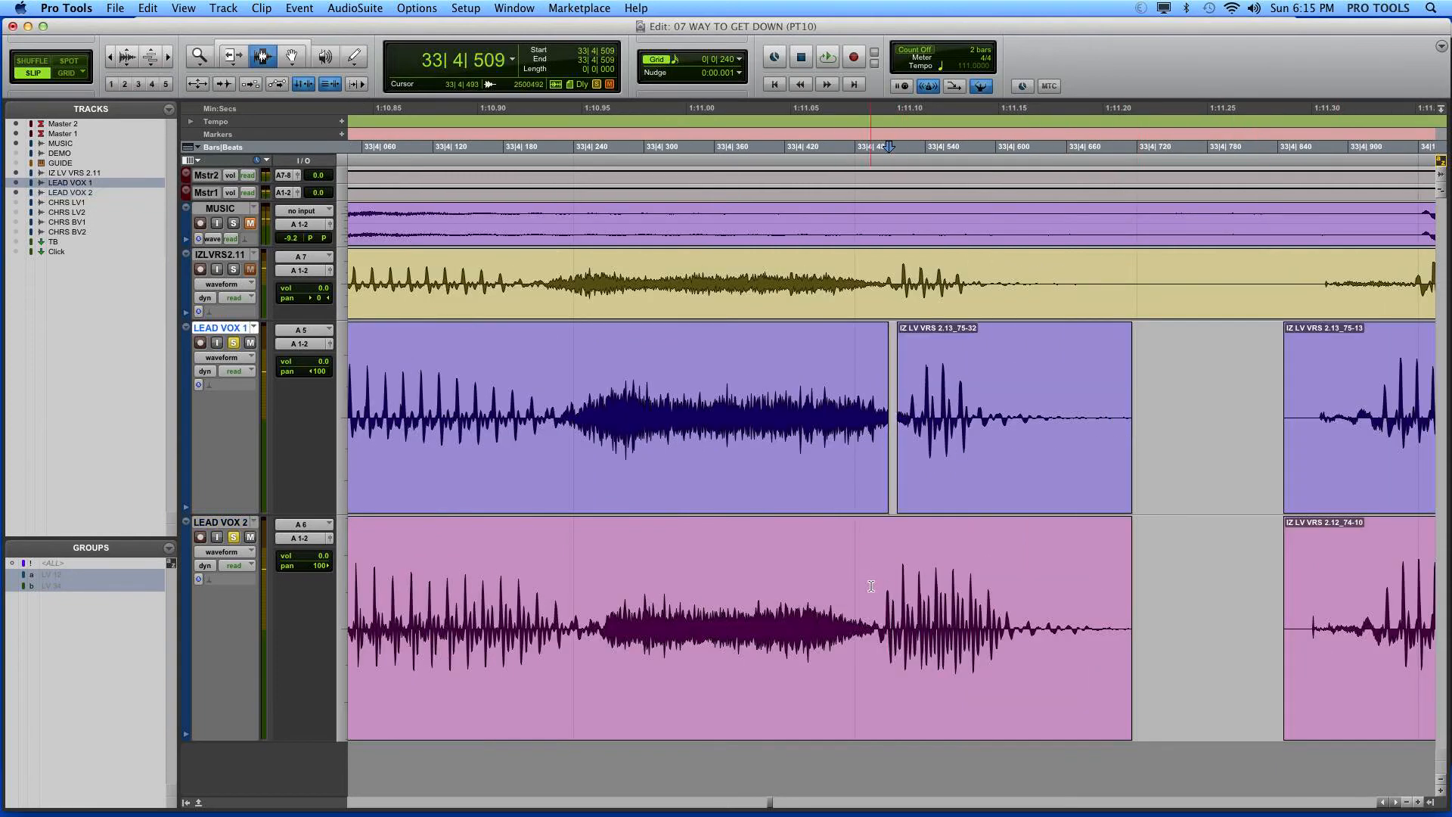
{"action": "left_click_drag", "start_coordinate": [870, 585], "coordinate": [863, 585]}
{"action": "key", "text": "Delete"}
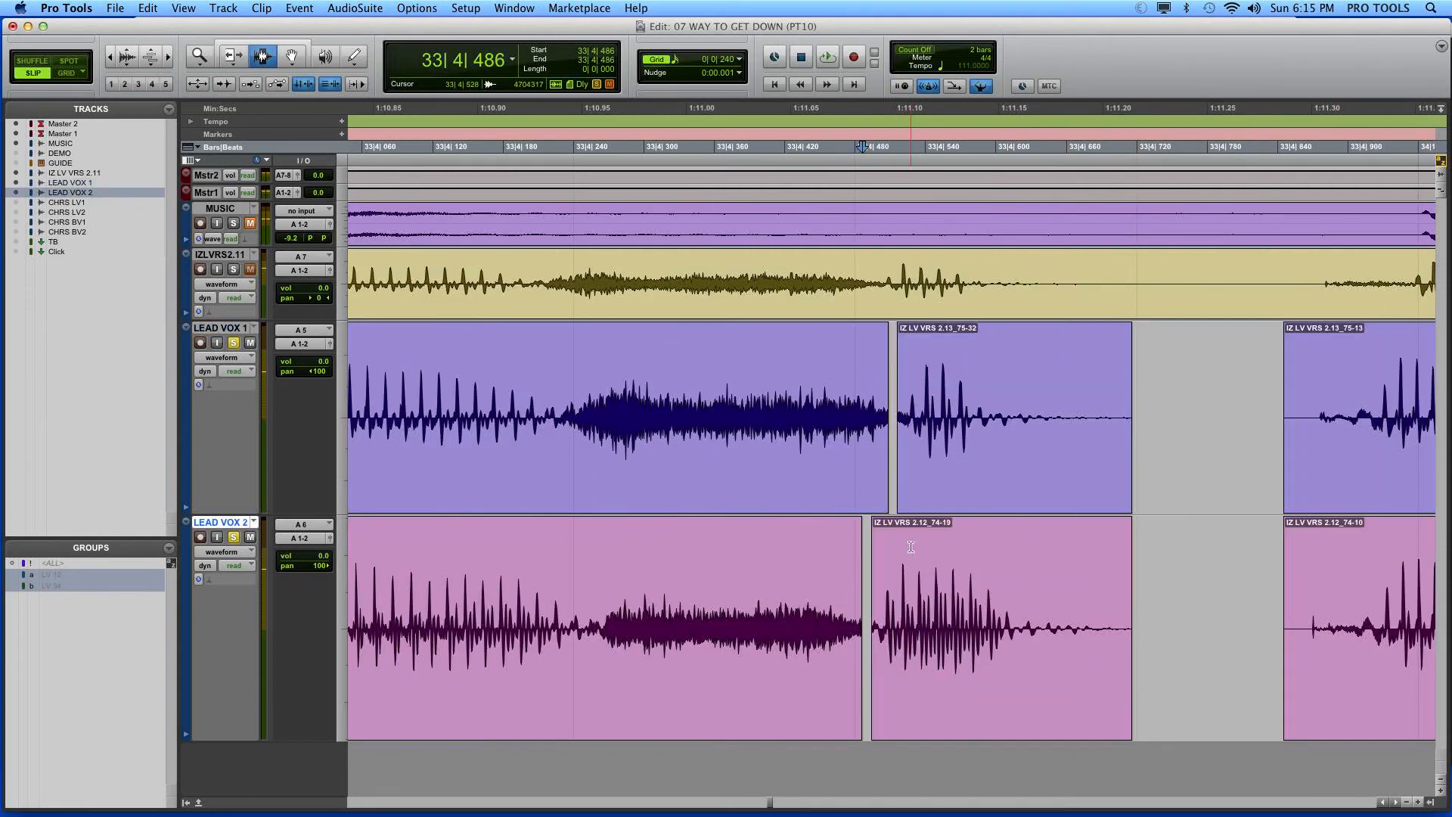
Move the phrase's final clip on LEAD VOX 1 earlier so it starts at about 33|4|480
{"action": "double_click", "coordinate": [927, 457]}
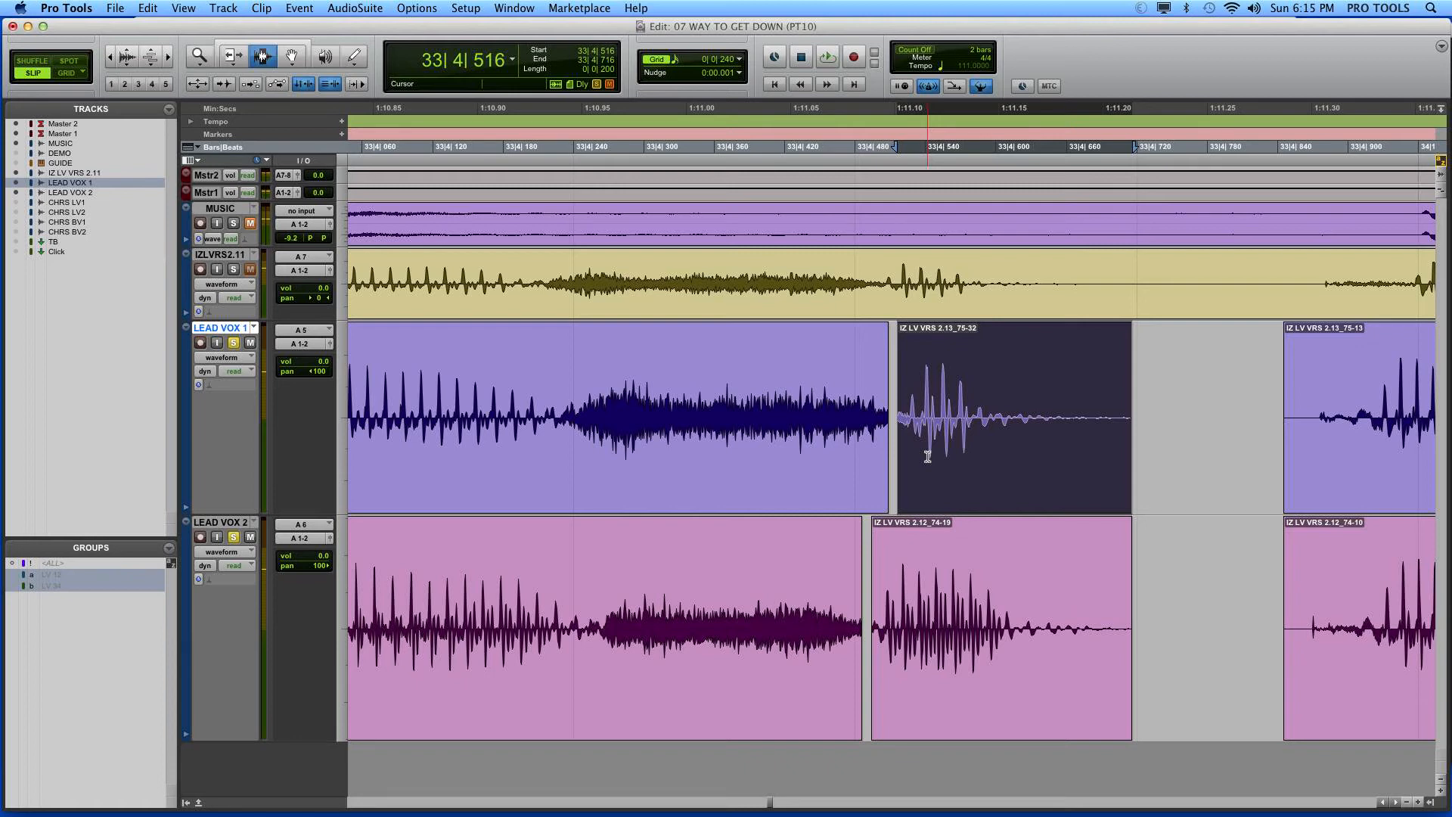
{"action": "key", "text": "super+0"}
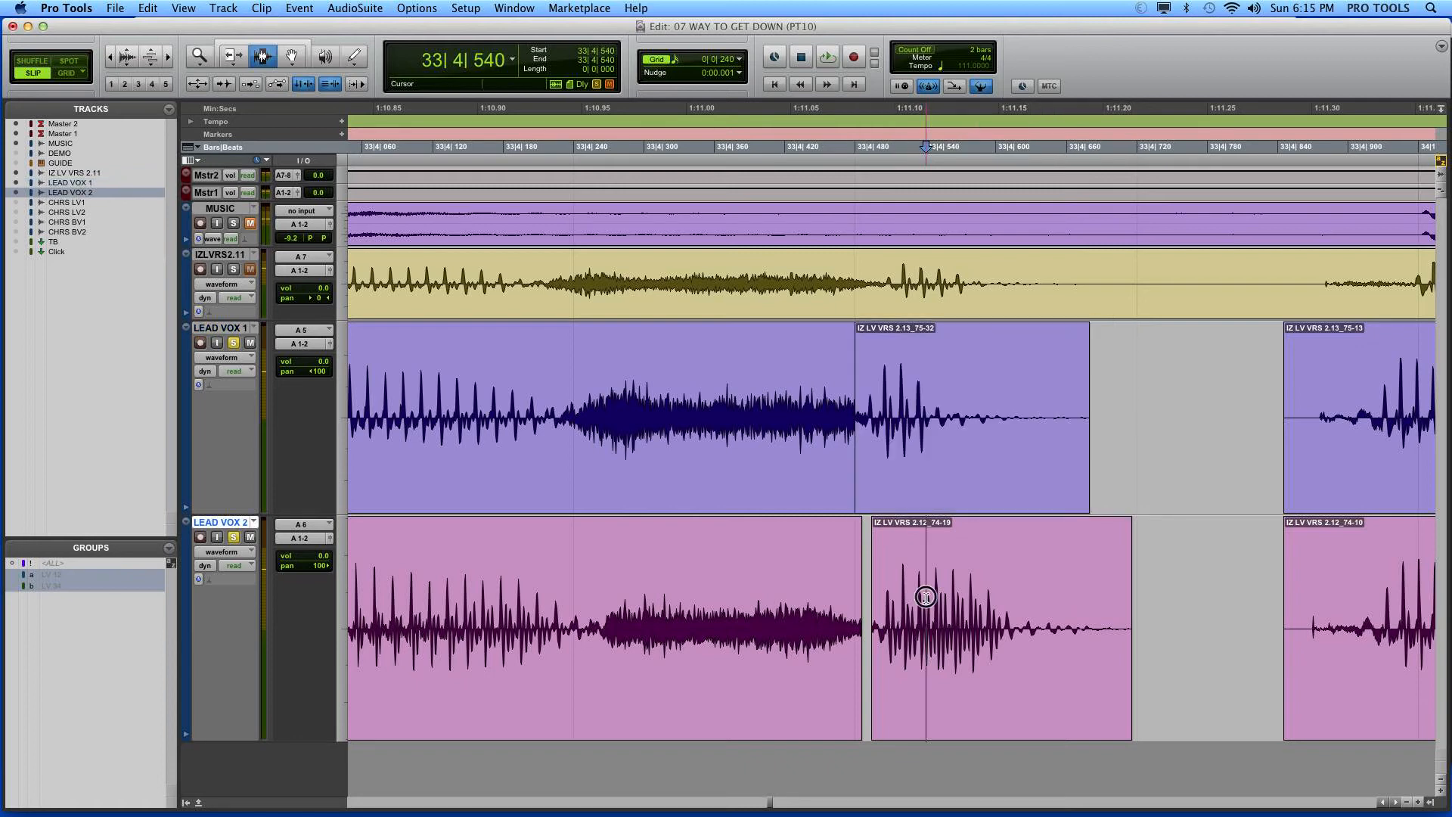
Align the phrase's last clip on LEAD VOX 2 to 33|4|480, and split at 33|4|262 to align the preceding part to 33|4|240
{"action": "left_click", "coordinate": [927, 591]}
{"action": "key", "text": "super+0"}
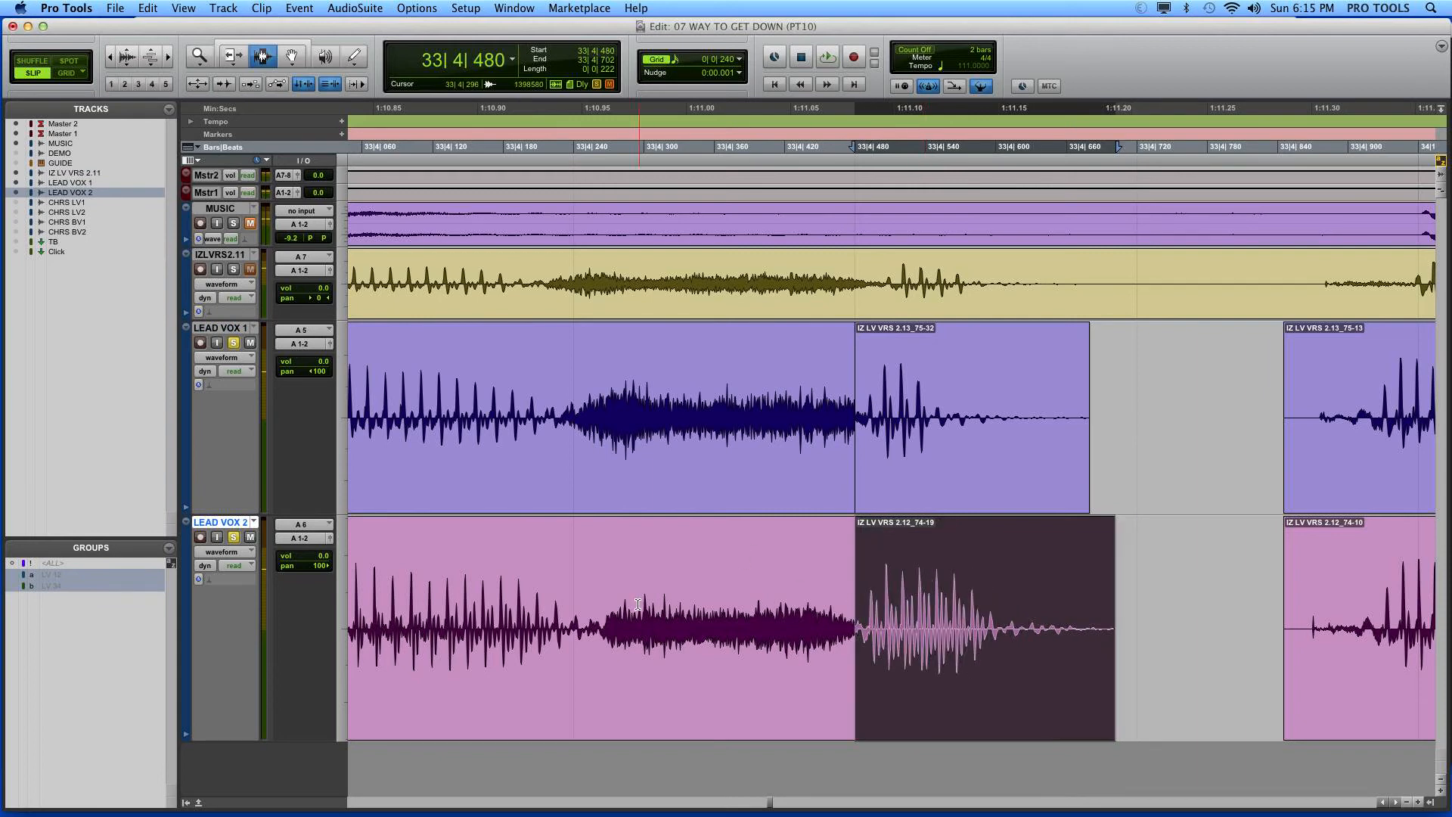
{"action": "left_click", "coordinate": [599, 594]}
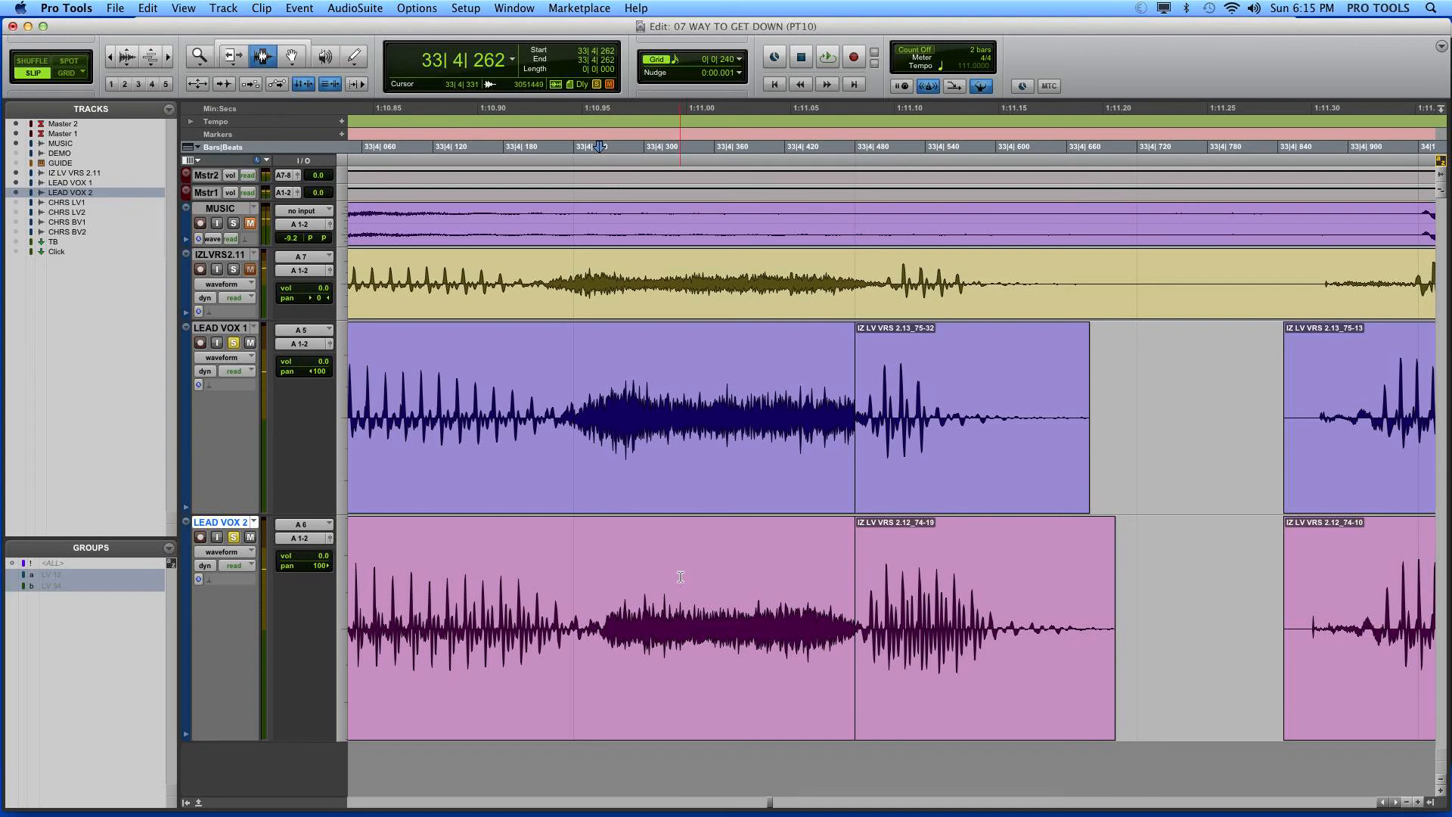
{"action": "key", "text": "super+e"}
{"action": "double_click", "coordinate": [677, 627]}
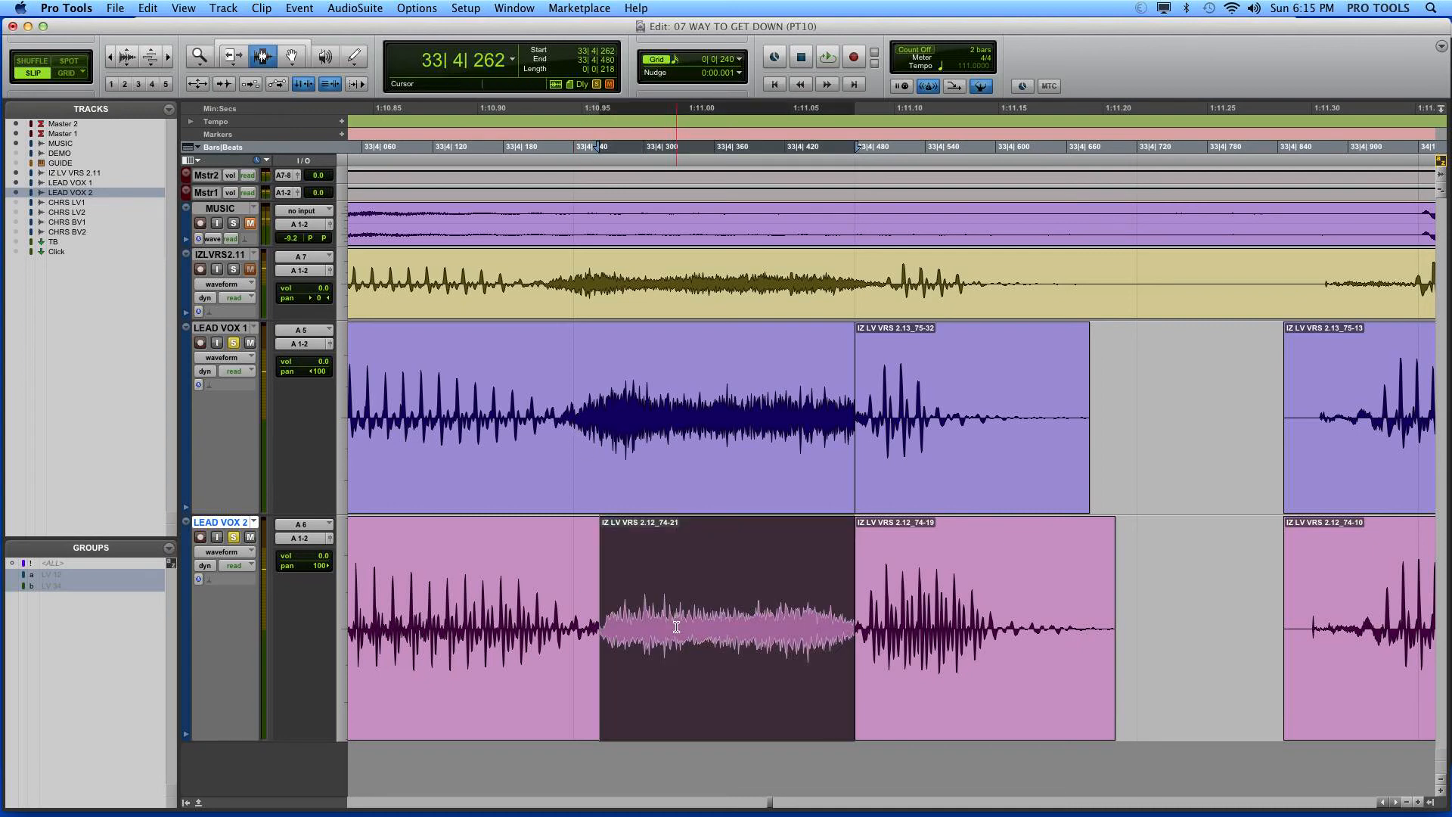
{"action": "key", "text": "minus"}
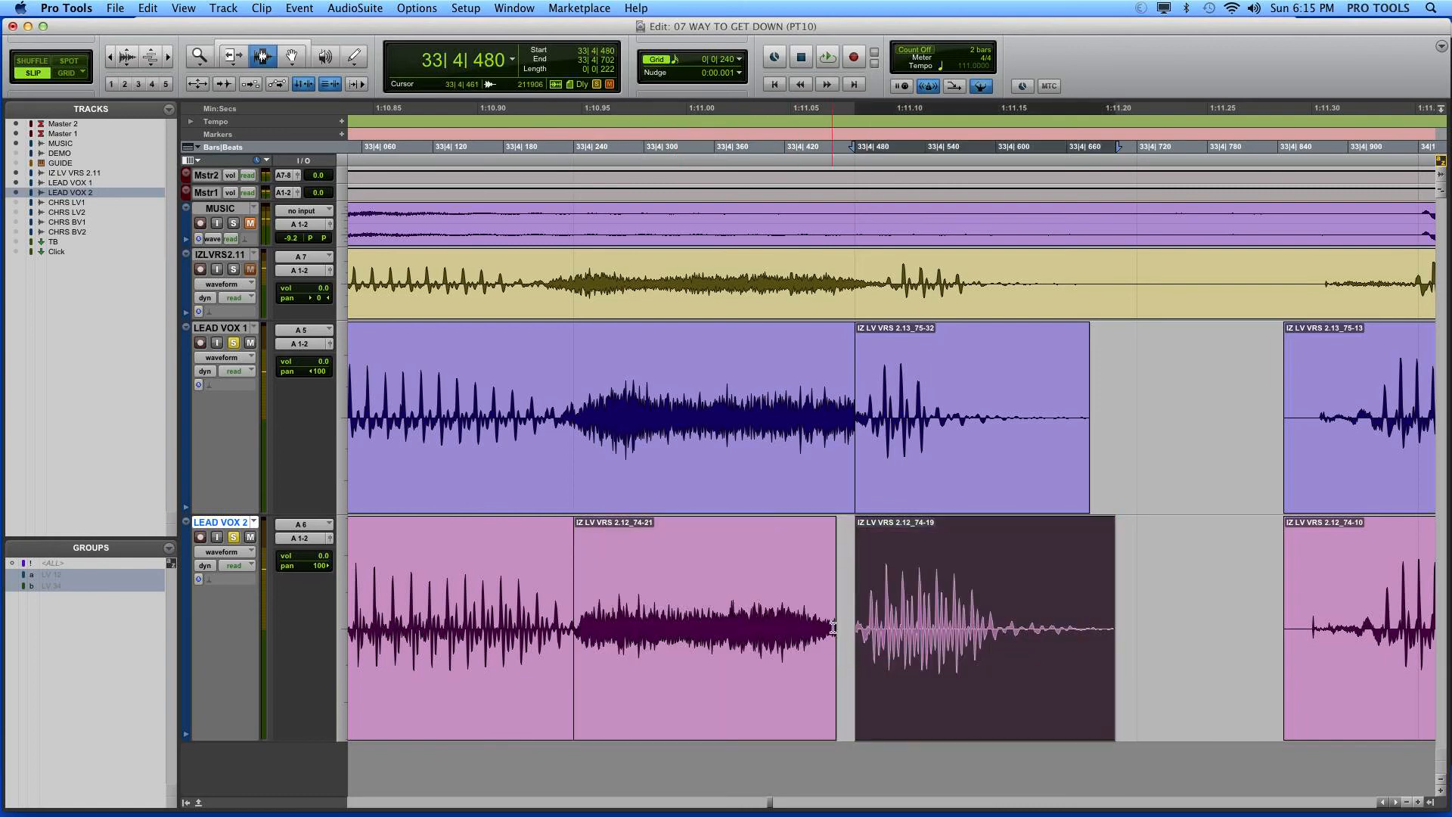
Split the phrase's first clips where the vowel begins, at 33|3|031 on LEAD VOX 1 and 33|2|947 on LEAD VOX 2
{"action": "scroll", "coordinate": [903, 663], "scroll_direction": "down", "scroll_amount": 2}
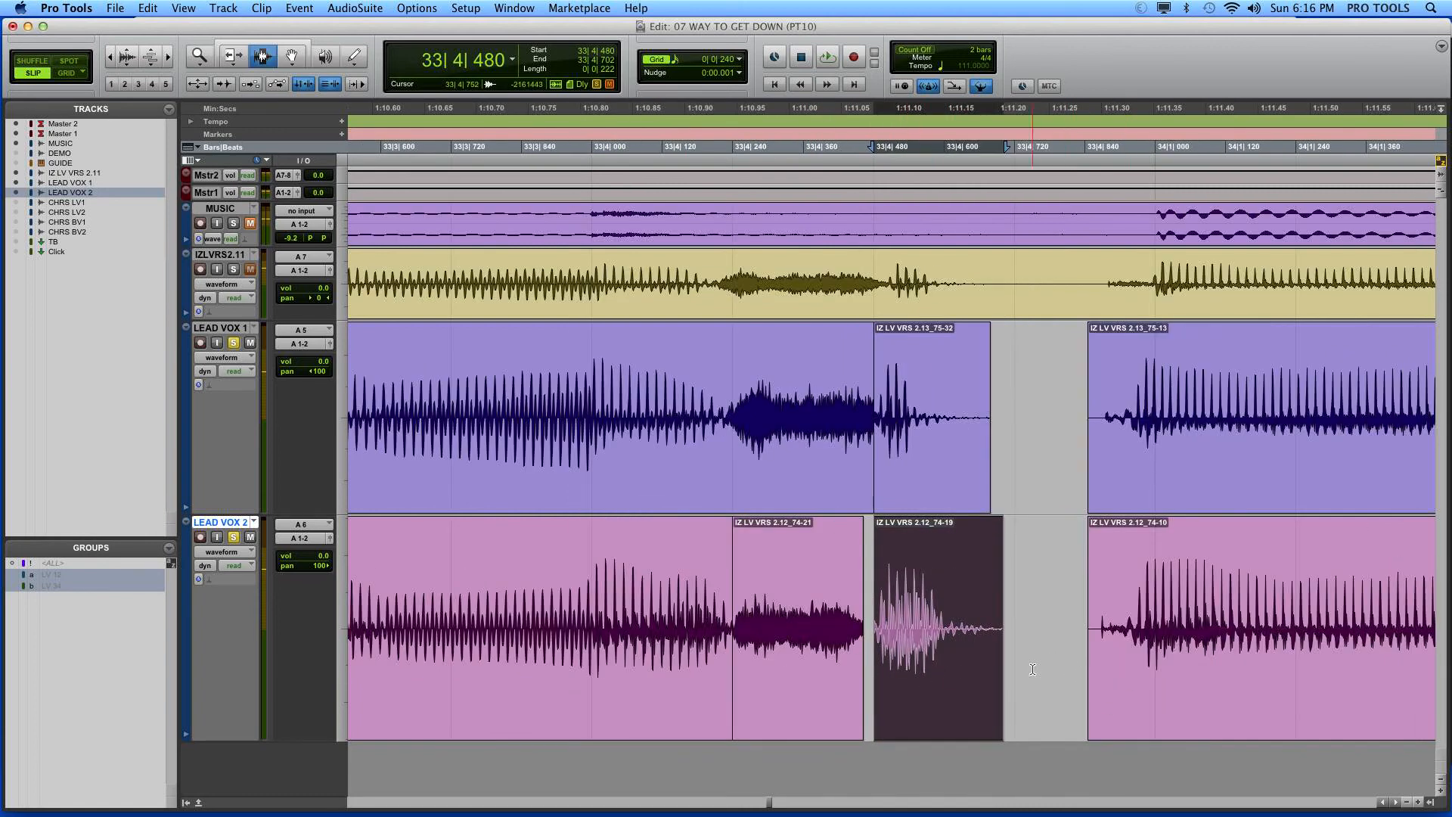
{"action": "scroll", "coordinate": [902, 643], "scroll_direction": "down", "scroll_amount": 2}
{"action": "left_click", "coordinate": [480, 420]}
{"action": "scroll", "coordinate": [477, 423], "scroll_direction": "up", "scroll_amount": 3}
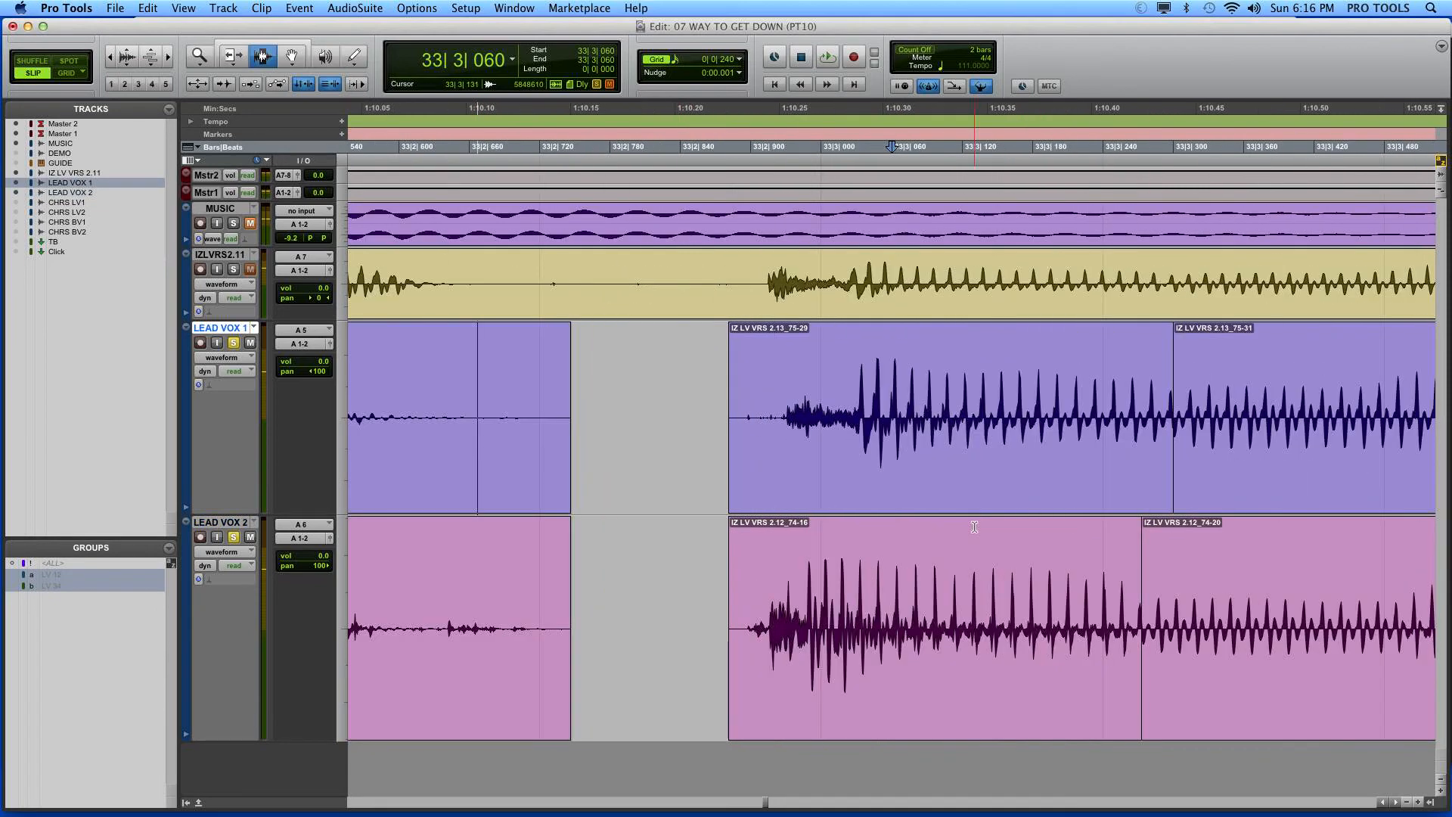
{"action": "left_click", "coordinate": [822, 449]}
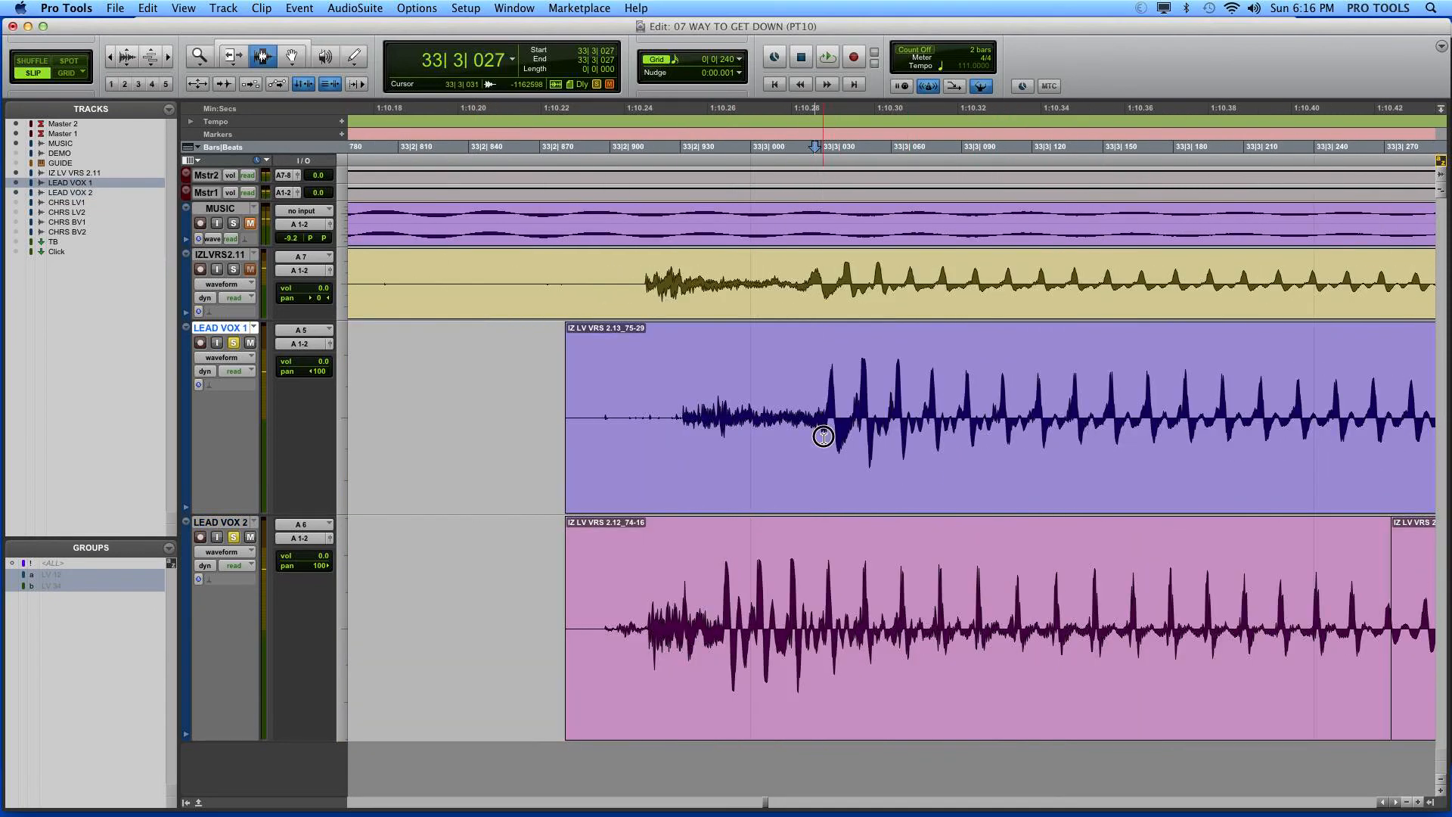
{"action": "left_click", "coordinate": [823, 446]}
{"action": "key", "text": "super+e"}
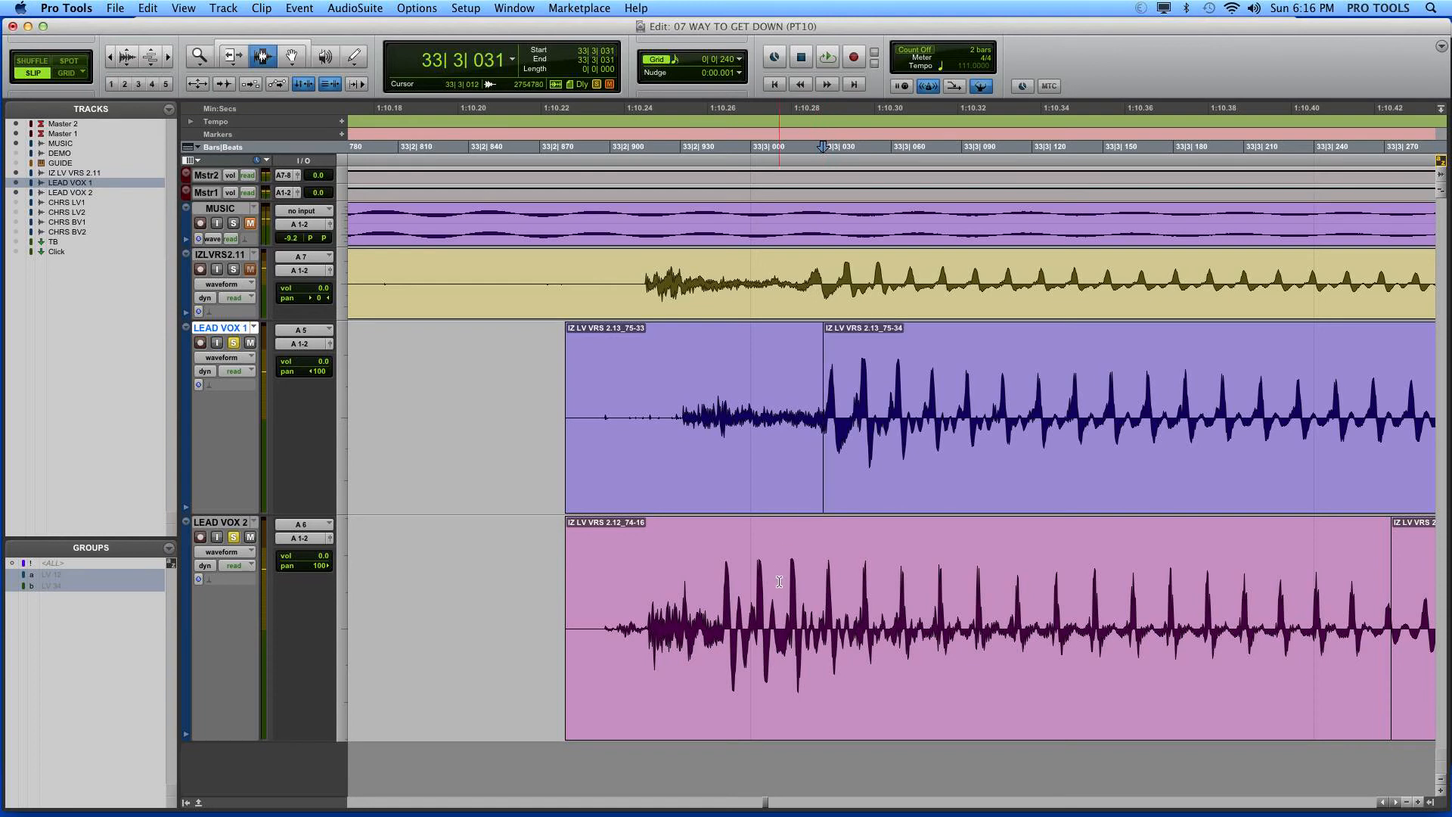
{"action": "left_click", "coordinate": [717, 594]}
{"action": "key", "text": "super+e"}
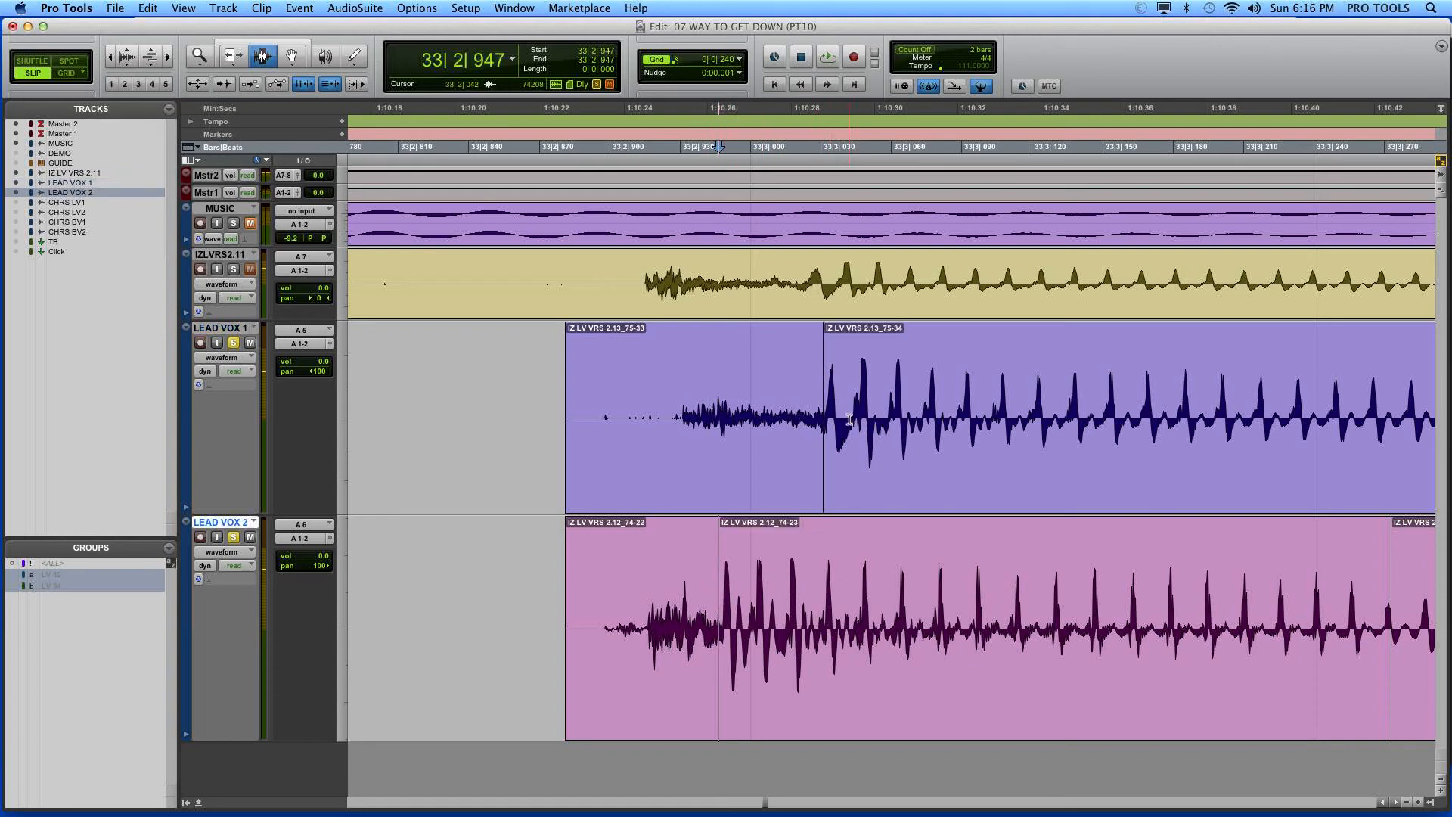
Align the newly split vowel clips on LEAD VOX 1 and LEAD VOX 2 to beat 33|3|000
{"action": "double_click", "coordinate": [852, 418]}
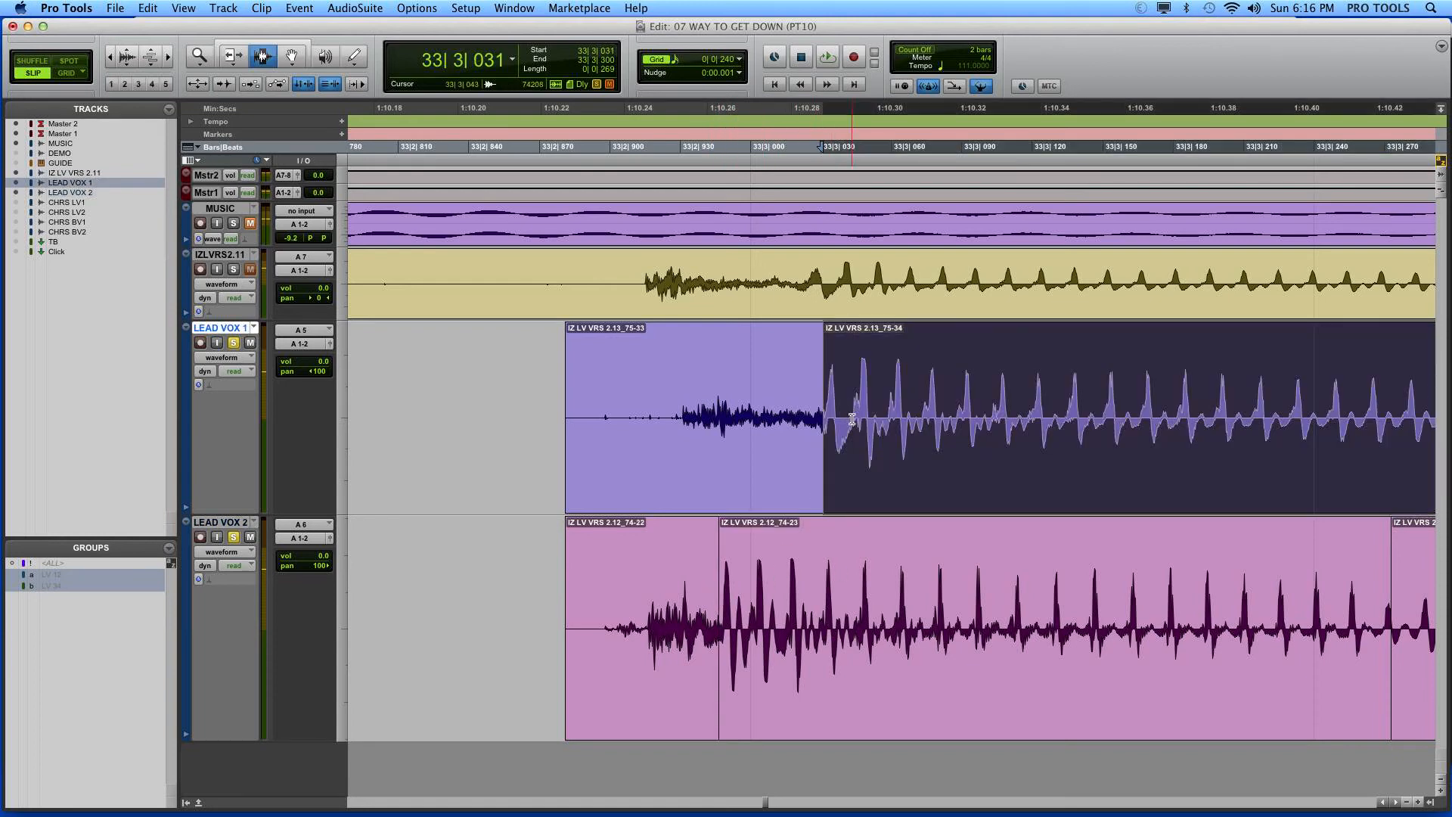
{"action": "key", "text": "super+0"}
{"action": "double_click", "coordinate": [798, 645]}
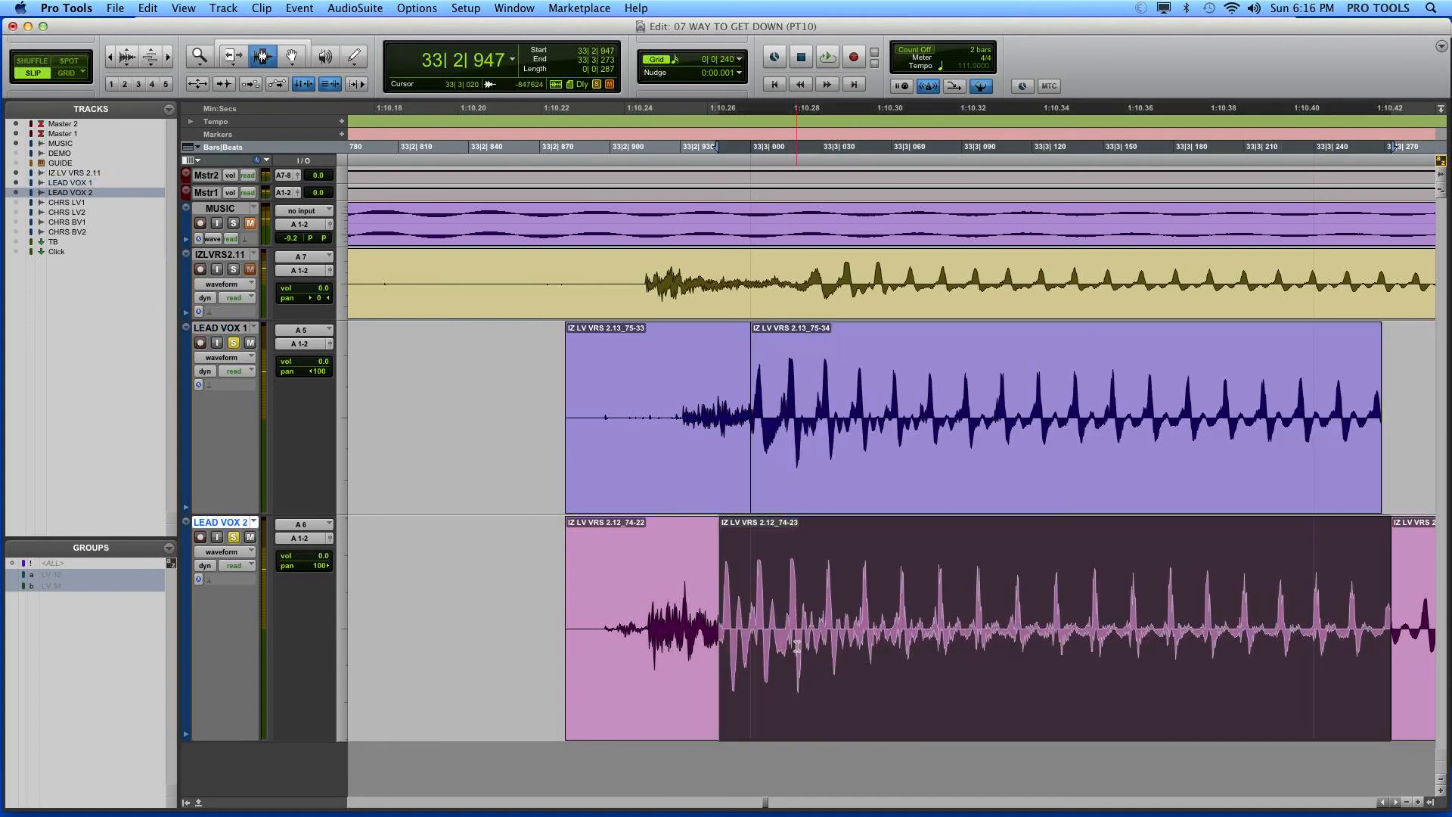
{"action": "key", "text": "super+0"}
Examine the rest of the phrase and the next word around 34|1|000 on both lead vocal tracks
{"action": "key", "text": "super+bracketleft"}
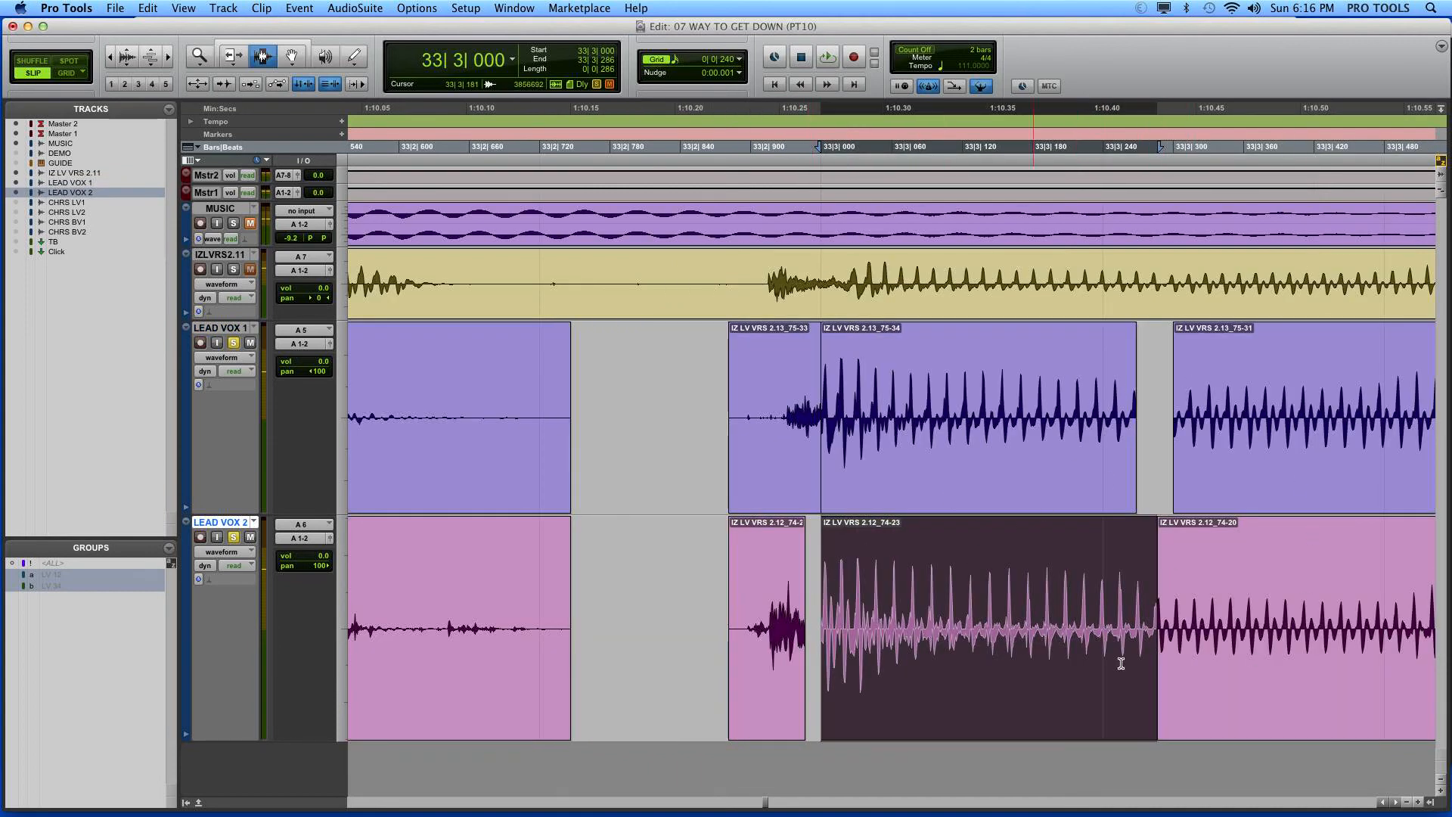
{"action": "key", "text": "super+bracketleft"}
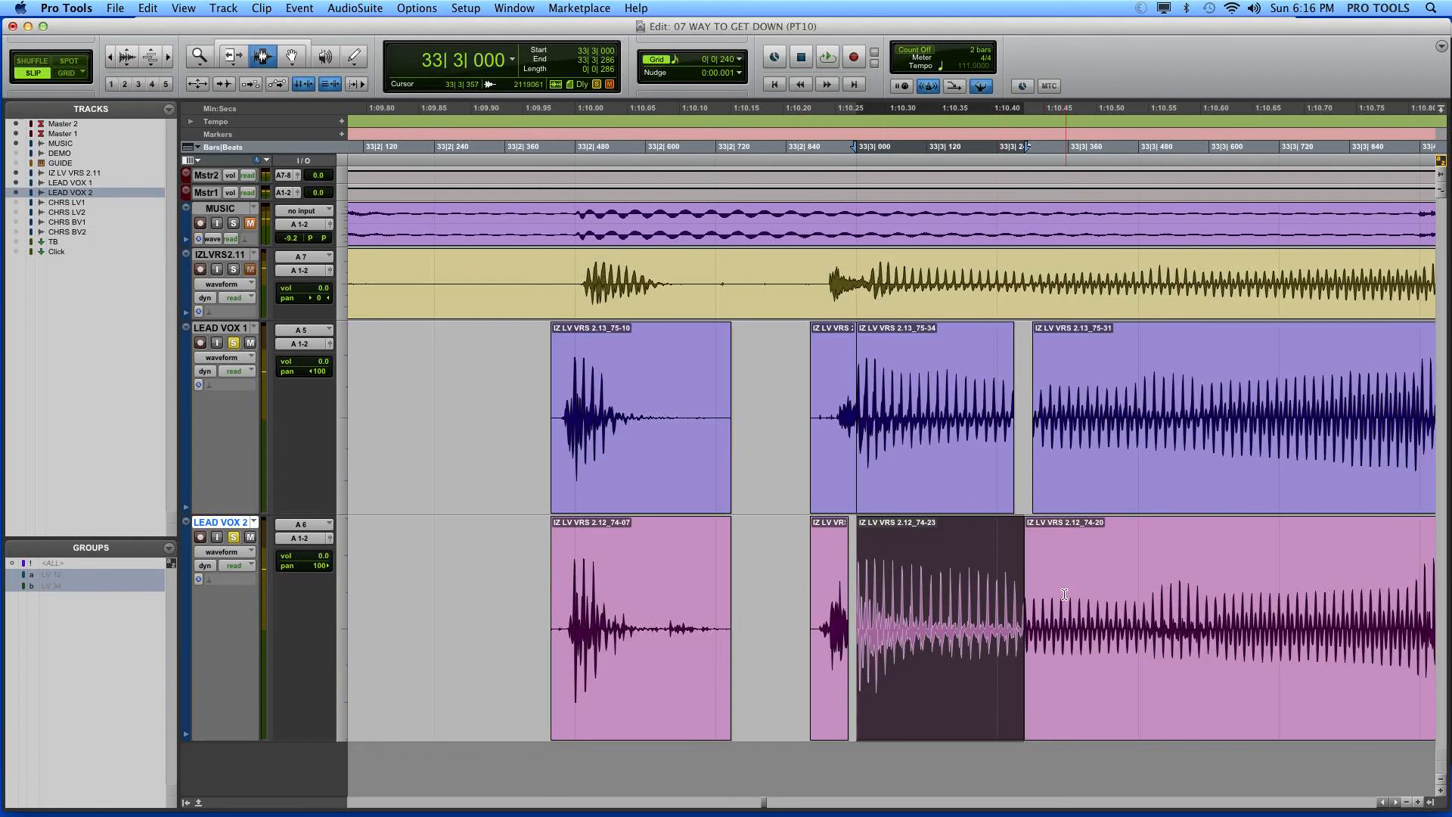
{"action": "key", "text": "super+bracketleft"}
{"action": "left_click", "coordinate": [1227, 512]}
{"action": "key", "text": "super+bracketright"}
{"action": "key", "text": "super+bracketright"}
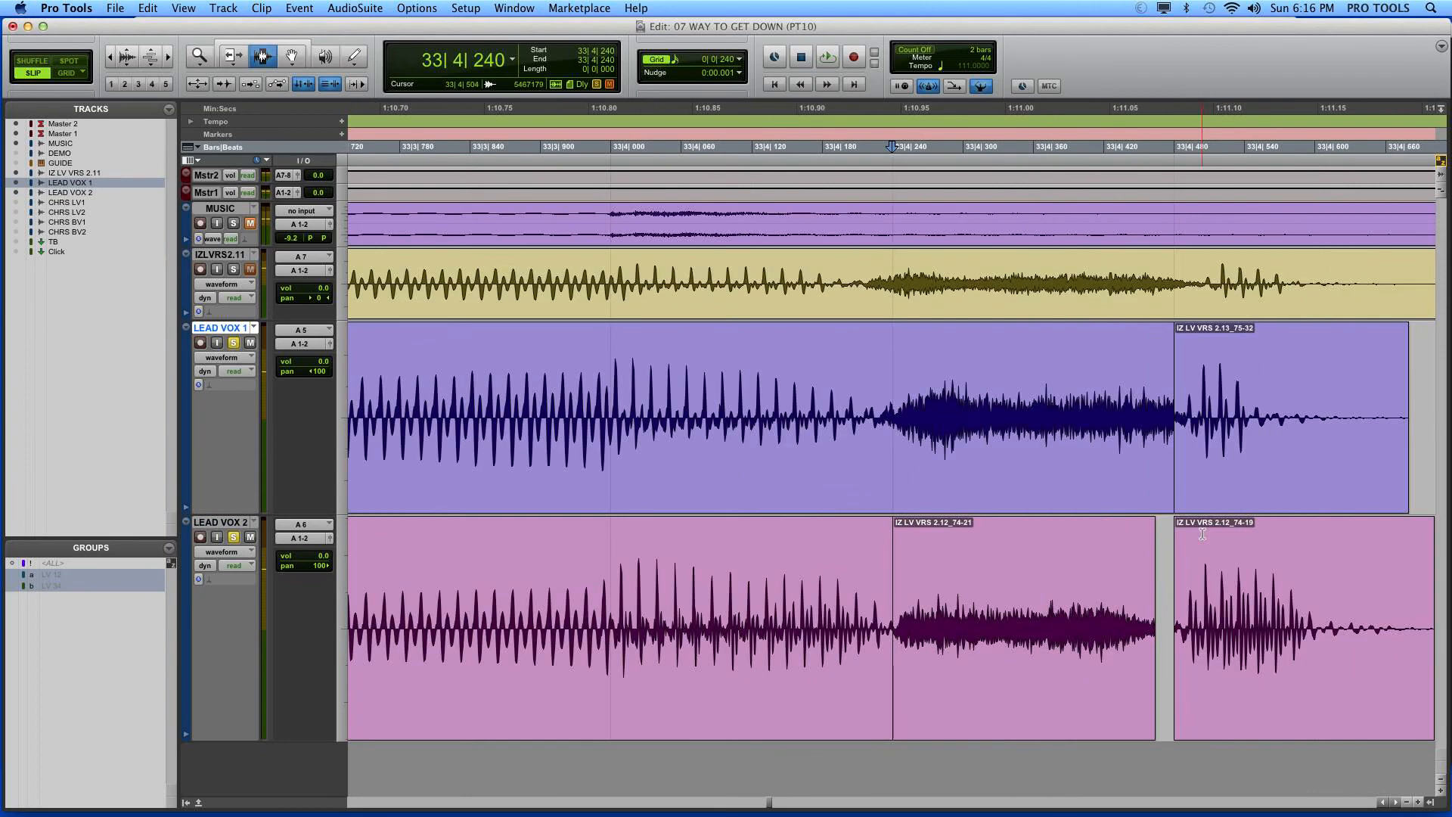
{"action": "key", "text": "super+bracketleft"}
{"action": "key", "text": "r"}
{"action": "left_click", "coordinate": [1096, 473]}
{"action": "key", "text": "t"}
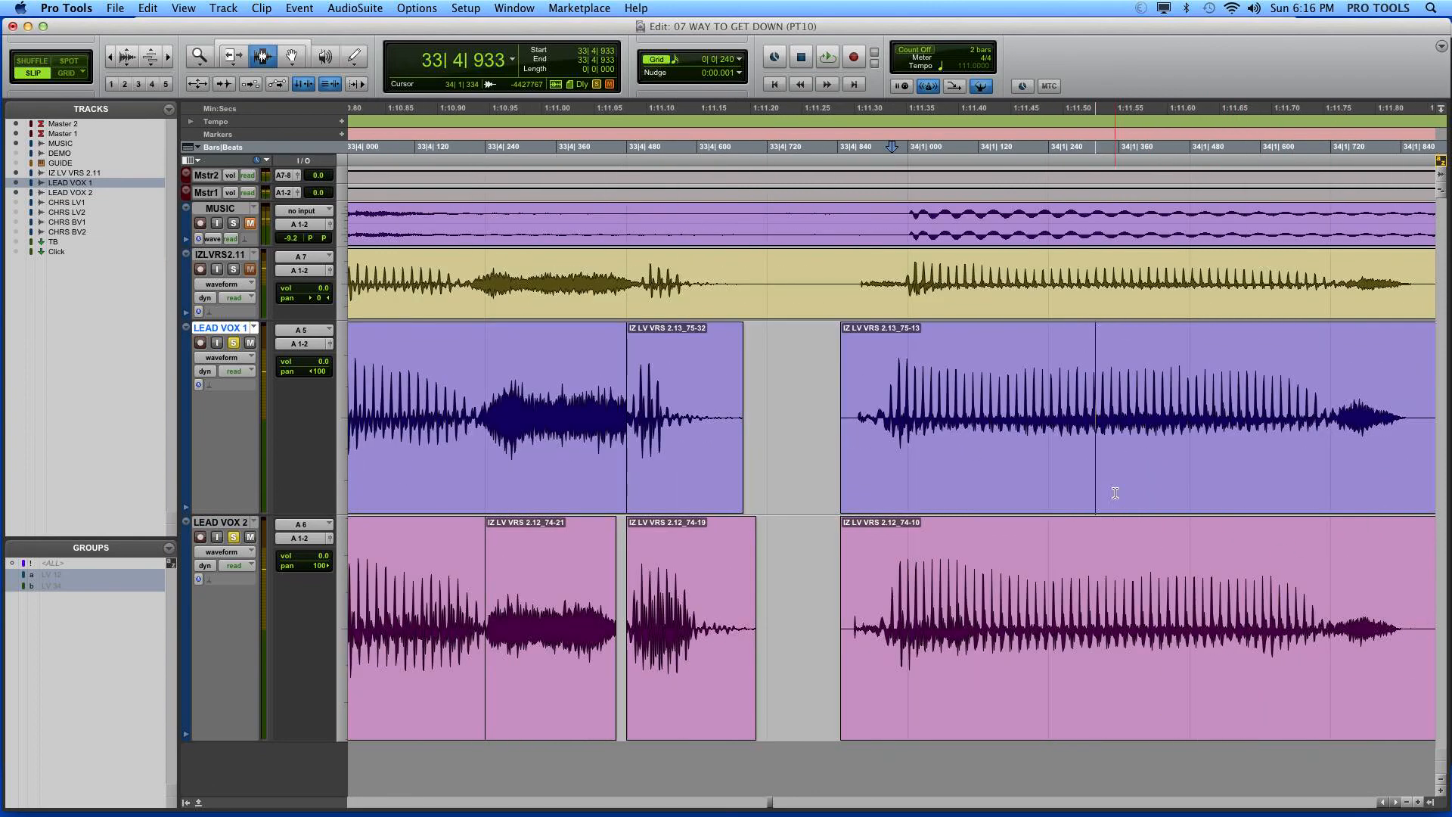
{"action": "key", "text": "t"}
{"action": "key", "text": "r"}
{"action": "key", "text": "r"}
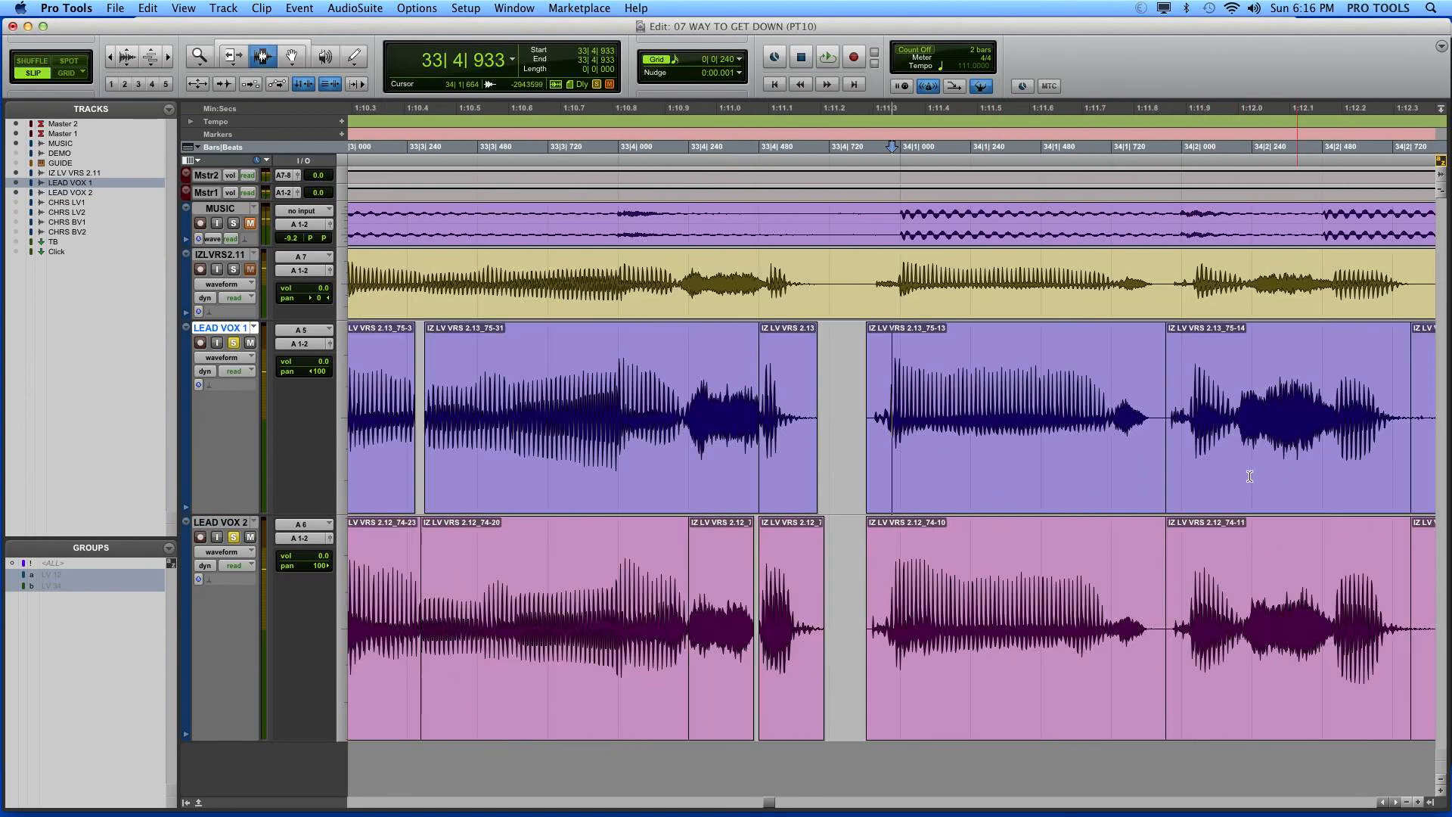
Nudge the LEAD VOX 1 clip that leads into 34|1|000 later in 1 ms steps, to start at about 33|4|860
{"action": "double_click", "coordinate": [1050, 438]}
{"action": "key", "text": "t"}
{"action": "key", "text": "t"}
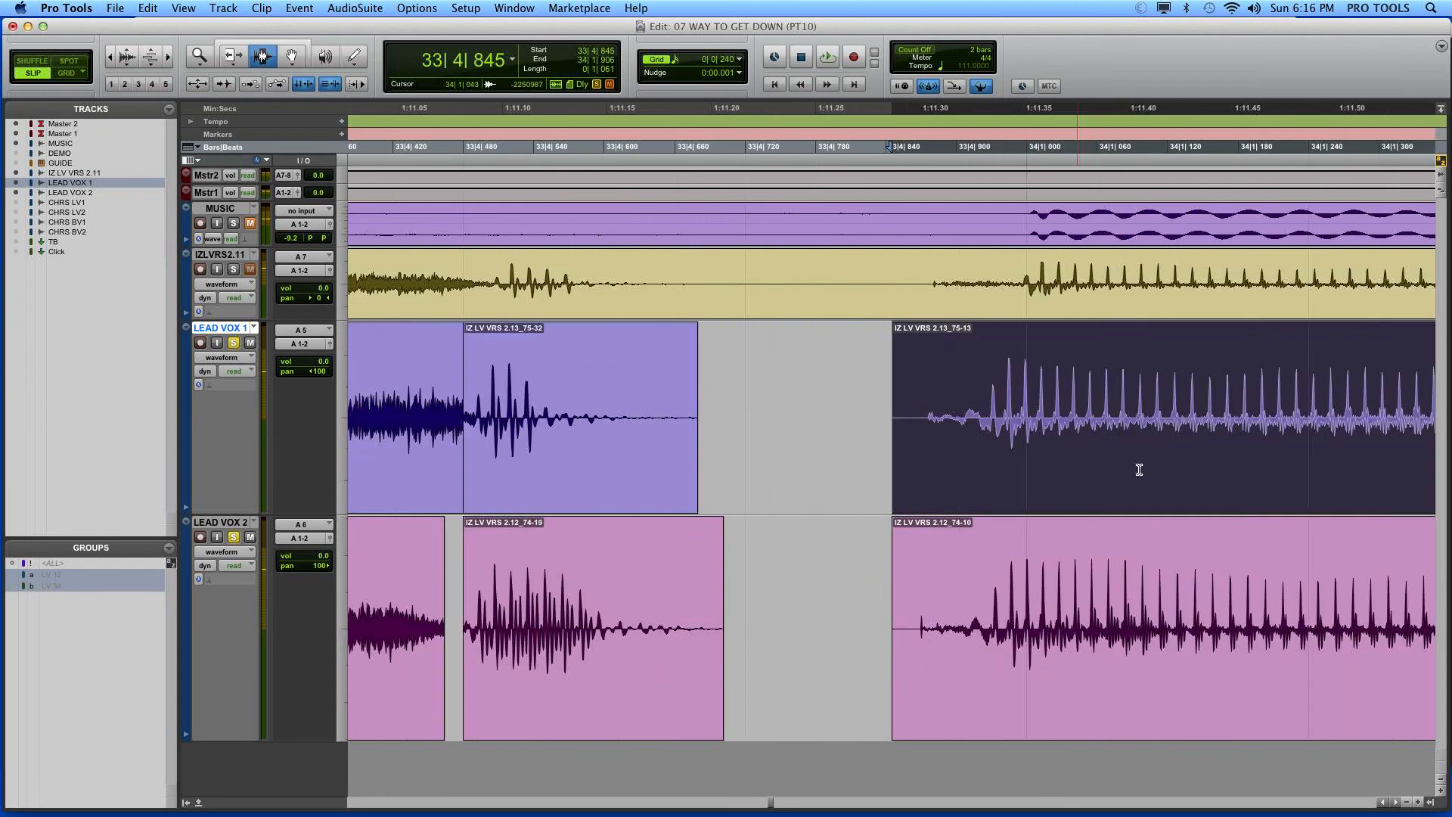
{"action": "key", "text": "KP_Add"}
{"action": "key", "text": "KP_Add"}
{"action": "key", "text": "KP_Add"}
{"action": "key", "text": "KP_Add"}
{"action": "key", "text": "KP_Add"}
{"action": "key", "text": "KP_Add"}
{"action": "key", "text": "KP_Add"}
{"action": "key", "text": "KP_Add"}
{"action": "key", "text": "KP_Add"}
{"action": "key", "text": "KP_Add"}
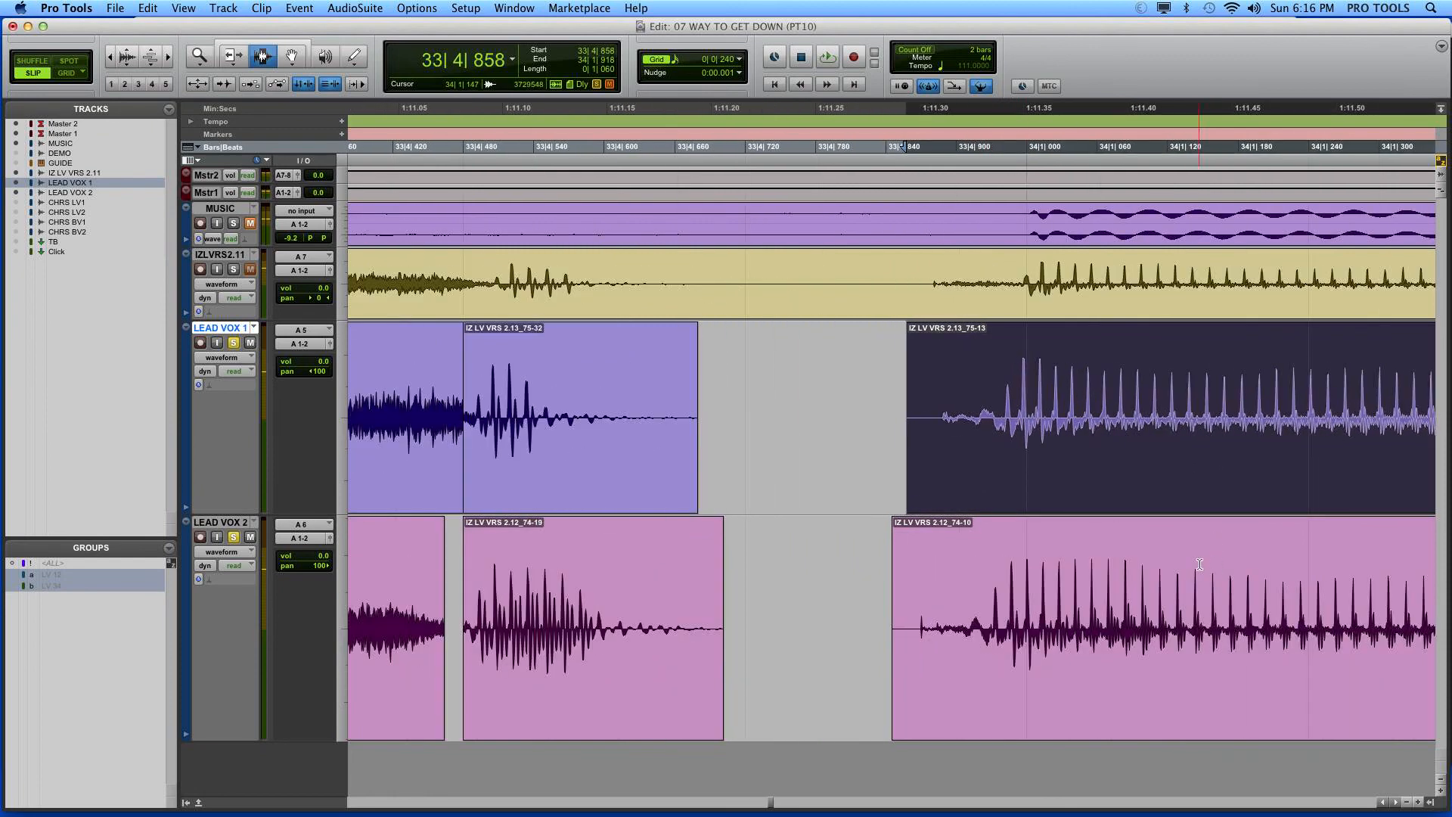
Nudge the matching LEAD VOX 2 clip later to start at 33|4|859, and compare the waveform peaks around 34|1|000 on both tracks
{"action": "double_click", "coordinate": [1121, 610]}
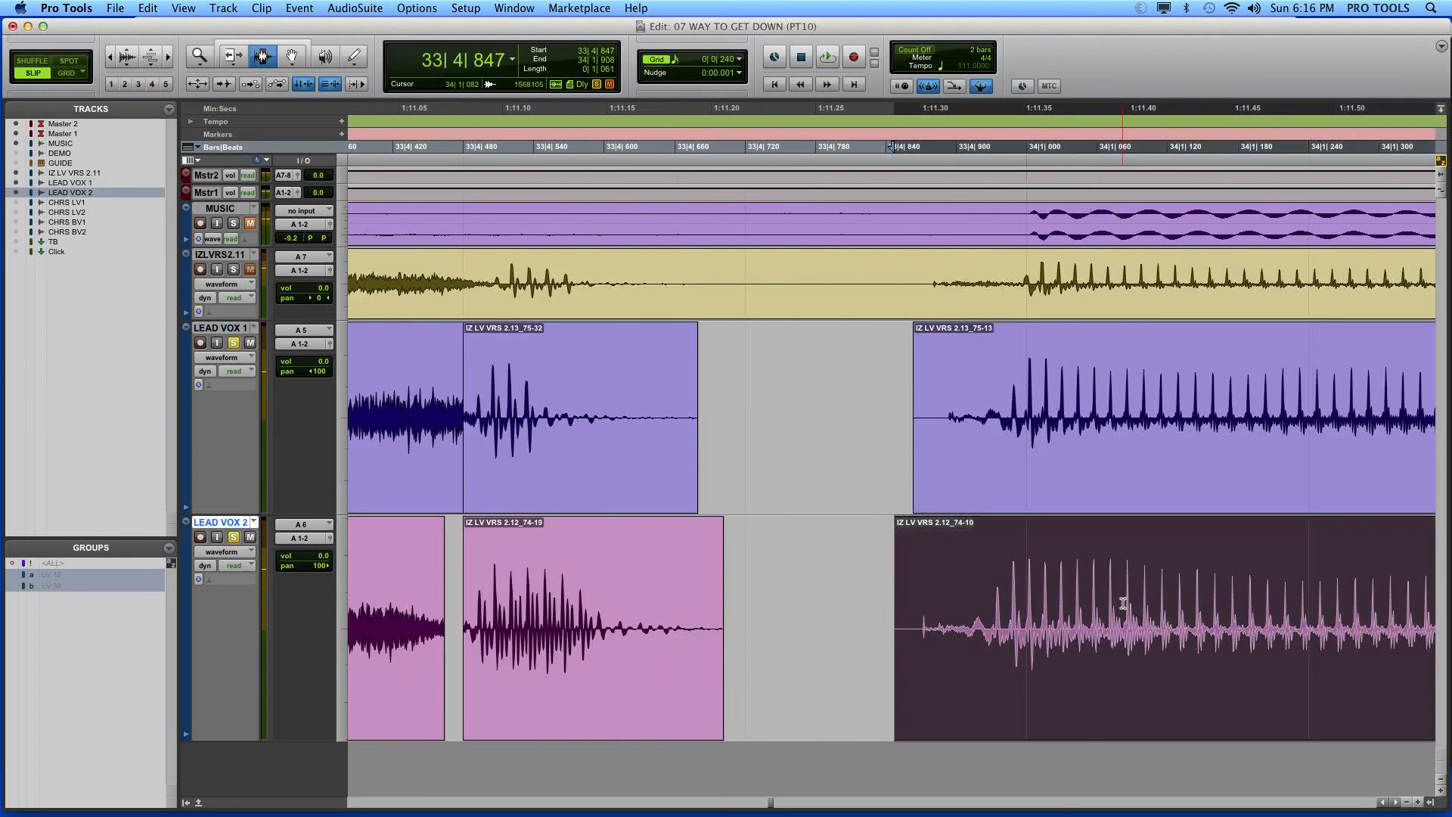
{"action": "key", "text": "KP_Add"}
{"action": "key", "text": "KP_Add"}
{"action": "key", "text": "KP_Add"}
{"action": "key", "text": "KP_Add"}
{"action": "key", "text": "KP_Add"}
{"action": "key", "text": "KP_Add"}
{"action": "key", "text": "KP_Add"}
{"action": "key", "text": "KP_Add"}
{"action": "key", "text": "KP_Subtract"}
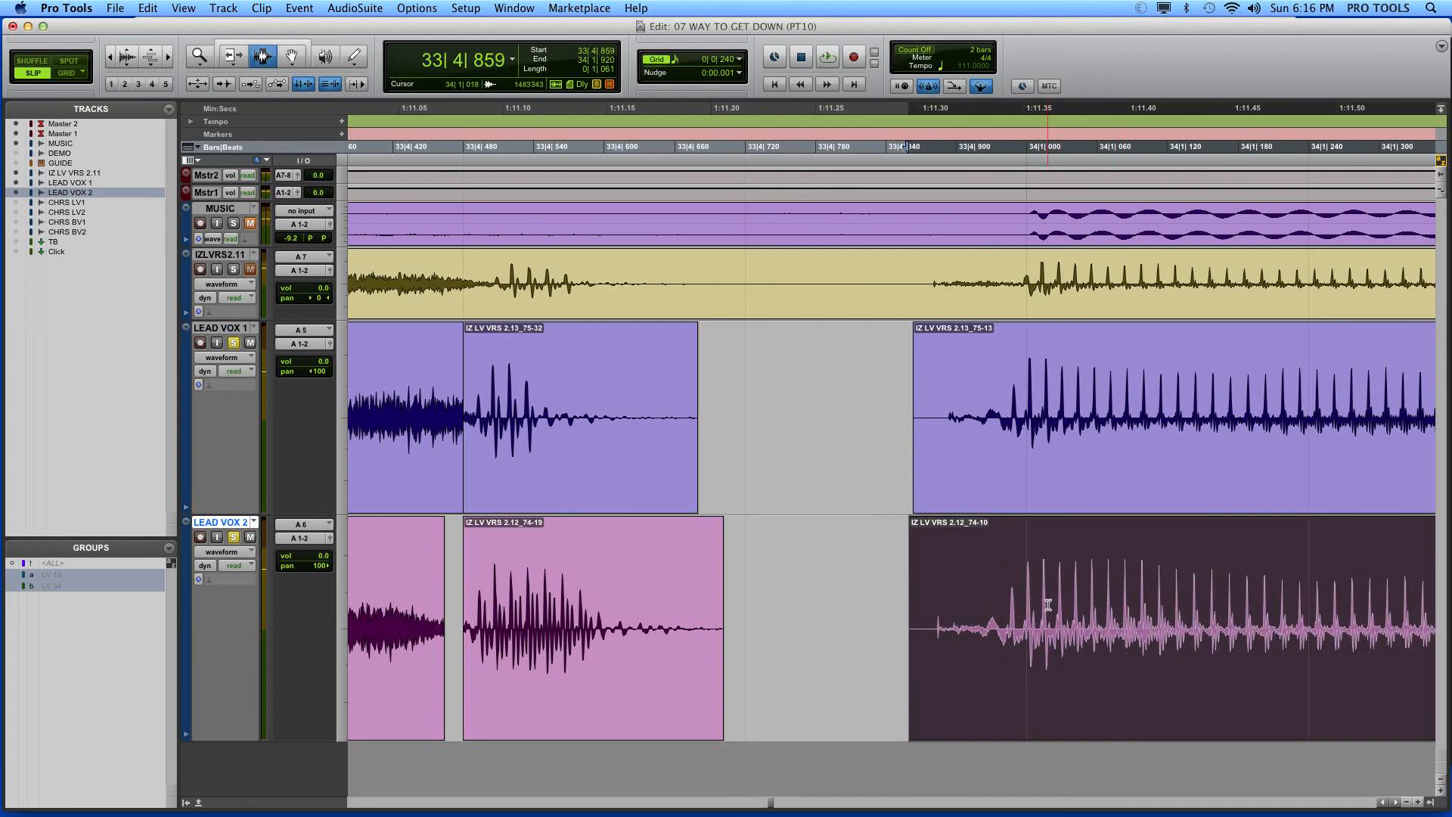
{"action": "left_click_drag", "start_coordinate": [1022, 600], "coordinate": [1036, 619]}
{"action": "left_click_drag", "start_coordinate": [1022, 409], "coordinate": [1037, 412]}
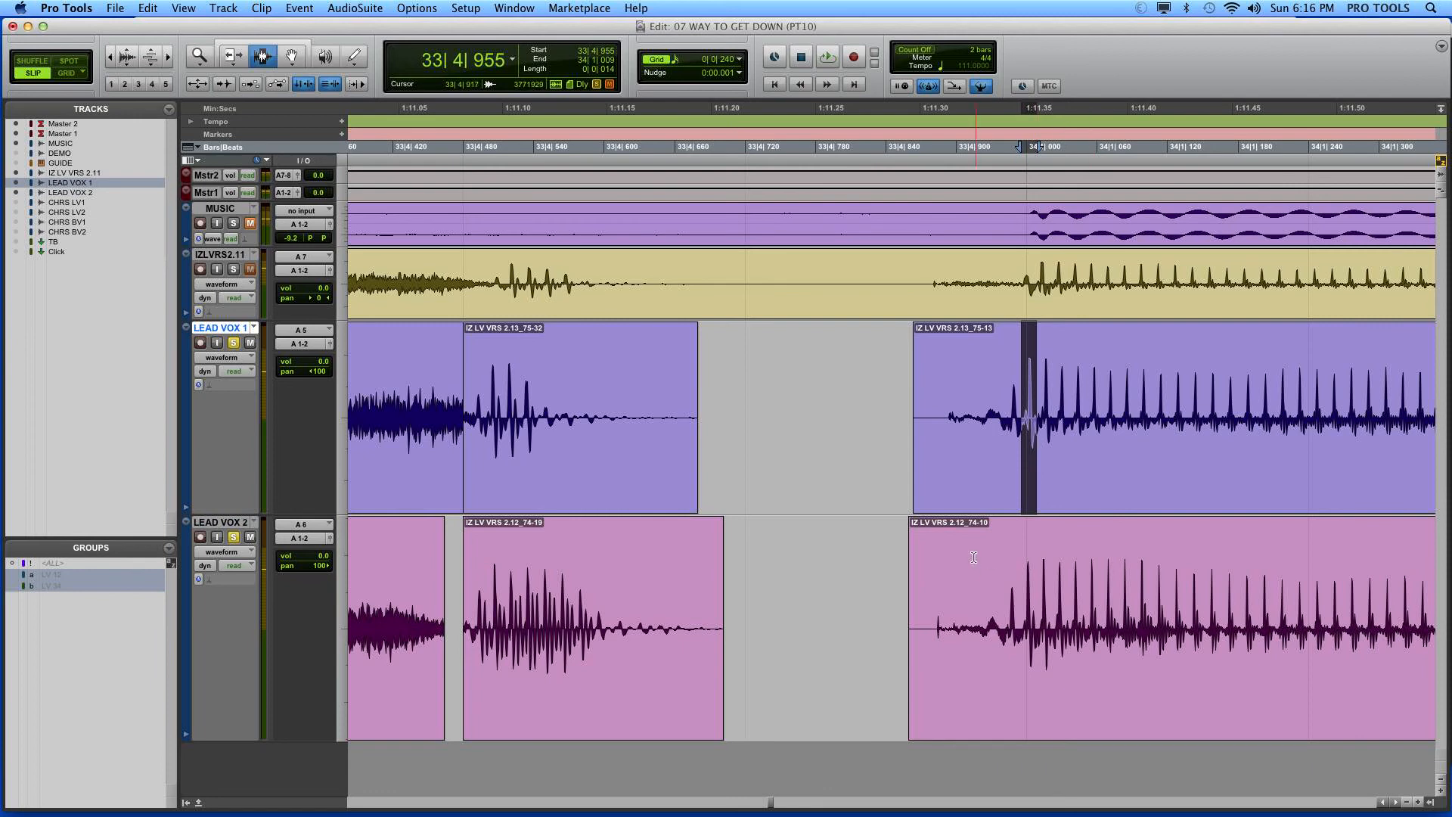
Split the next word at its onset, at 34|2|030 on LEAD VOX 1 and 34|2|032 on LEAD VOX 2
{"action": "key", "text": "r"}
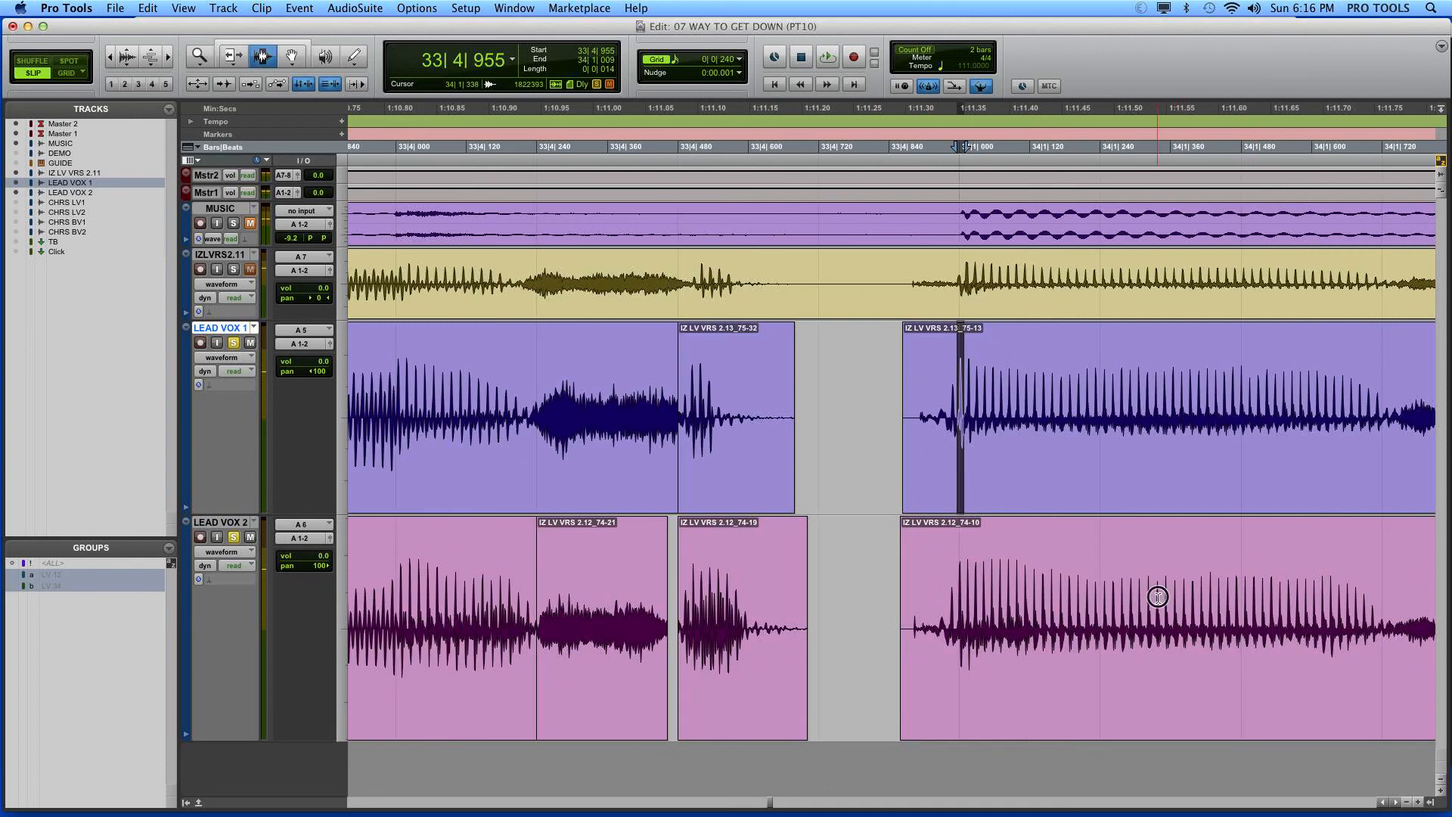
{"action": "left_click_drag", "start_coordinate": [1159, 596], "coordinate": [1446, 546]}
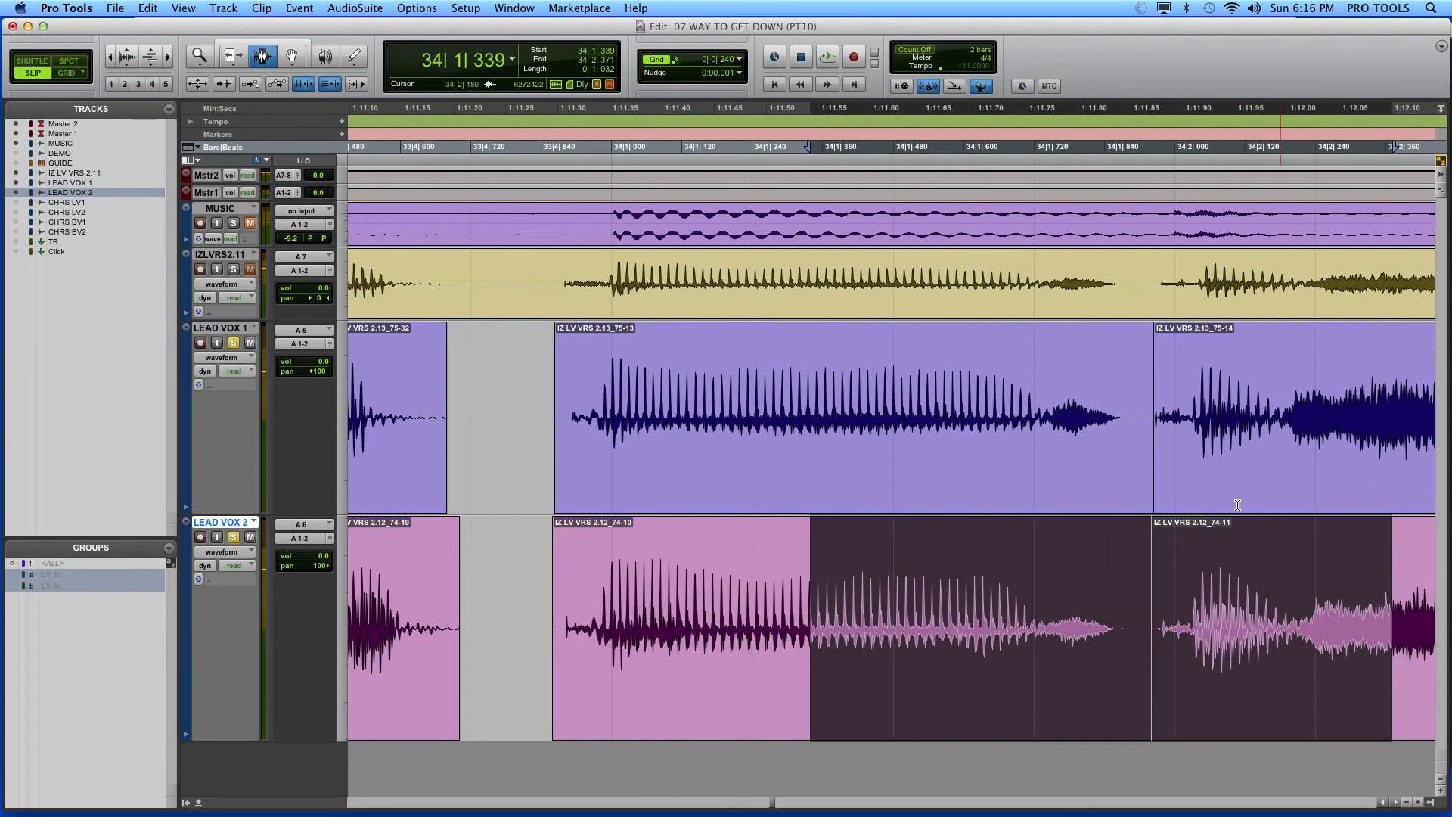
{"action": "left_click", "coordinate": [1200, 447]}
{"action": "key", "text": "t"}
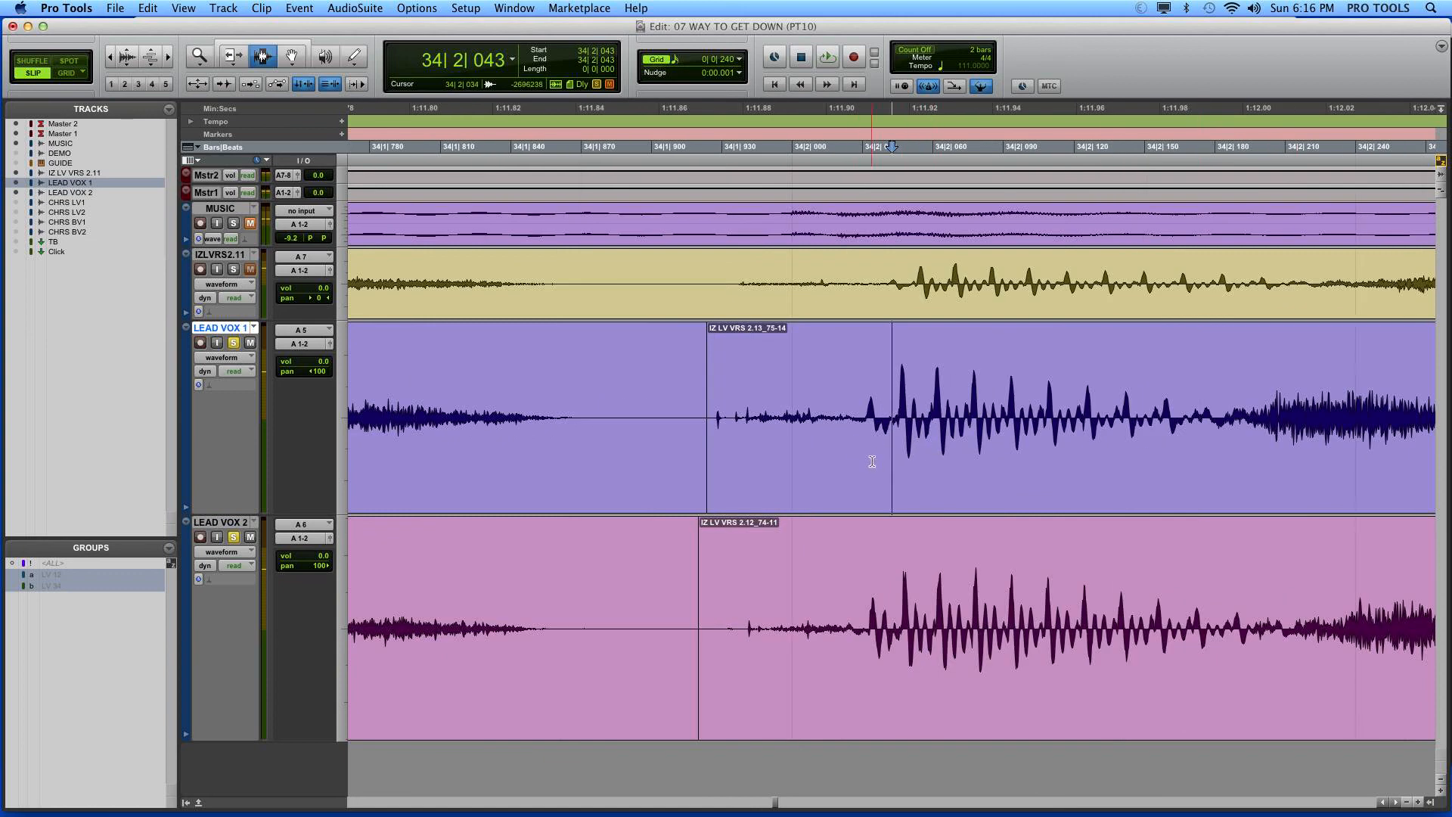
{"action": "key", "text": "r"}
{"action": "key", "text": "r"}
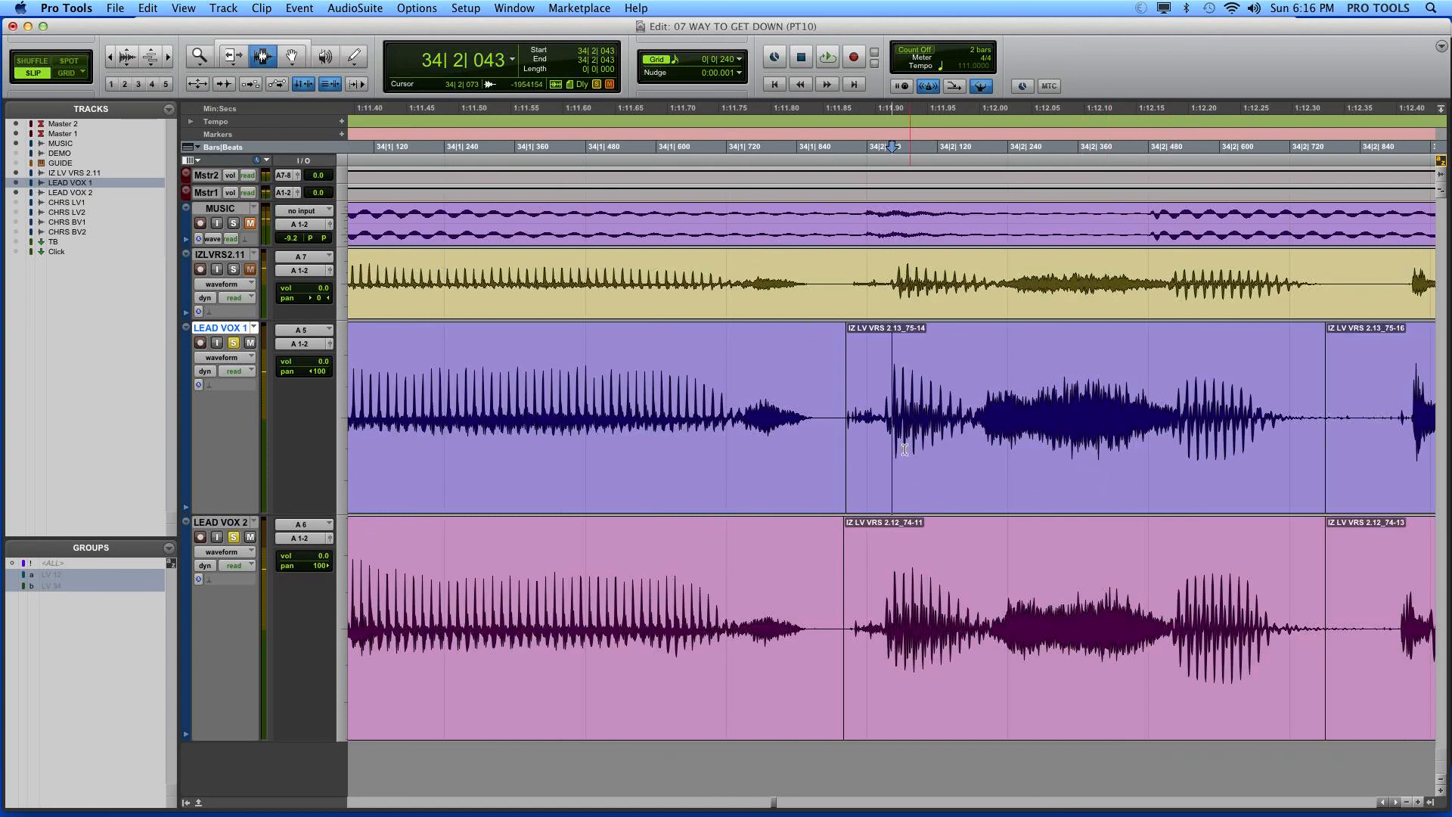
{"action": "key", "text": "t"}
{"action": "key", "text": "t"}
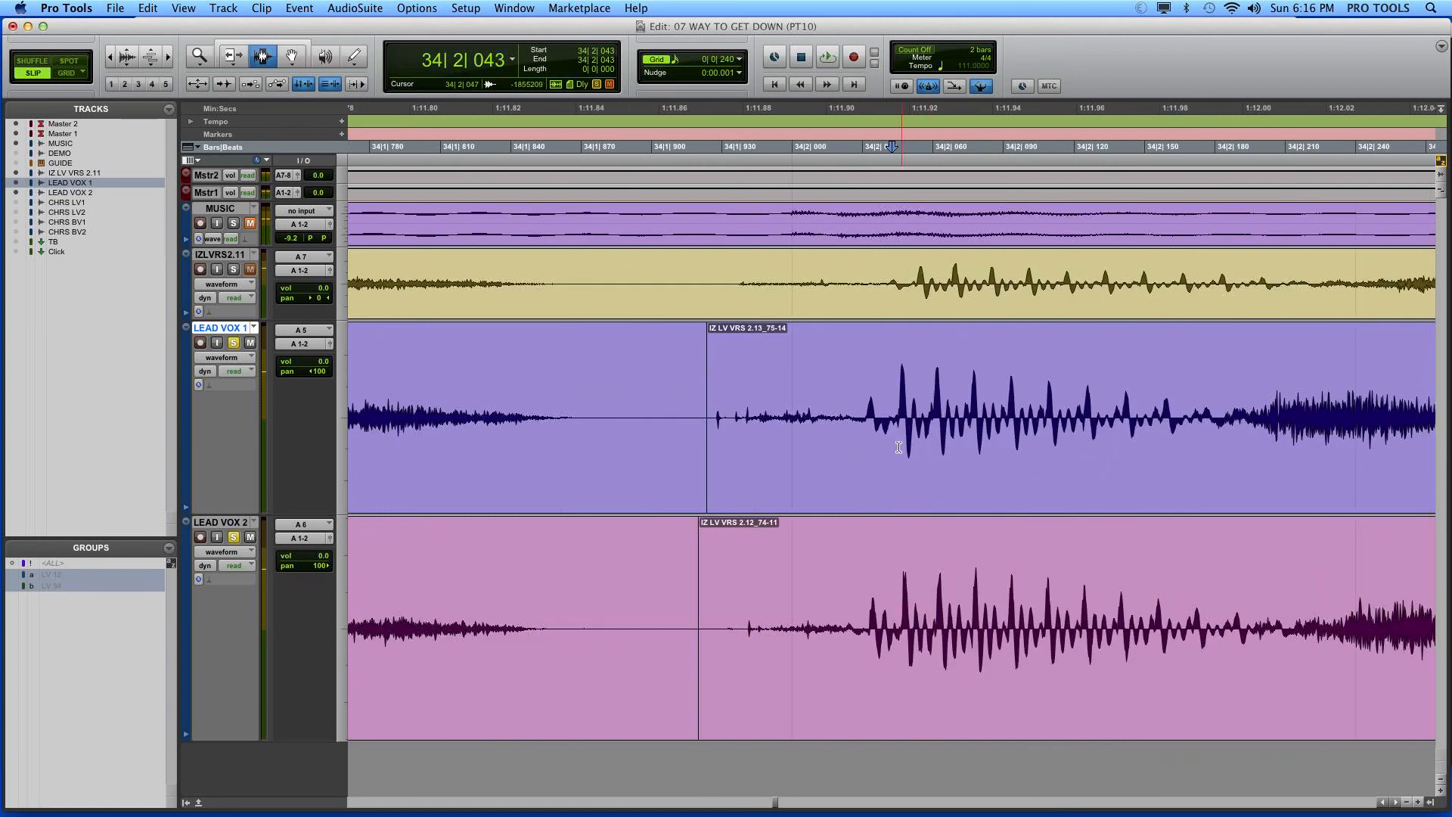
{"action": "left_click", "coordinate": [863, 422]}
{"action": "key", "text": "super+e"}
{"action": "left_click", "coordinate": [868, 589]}
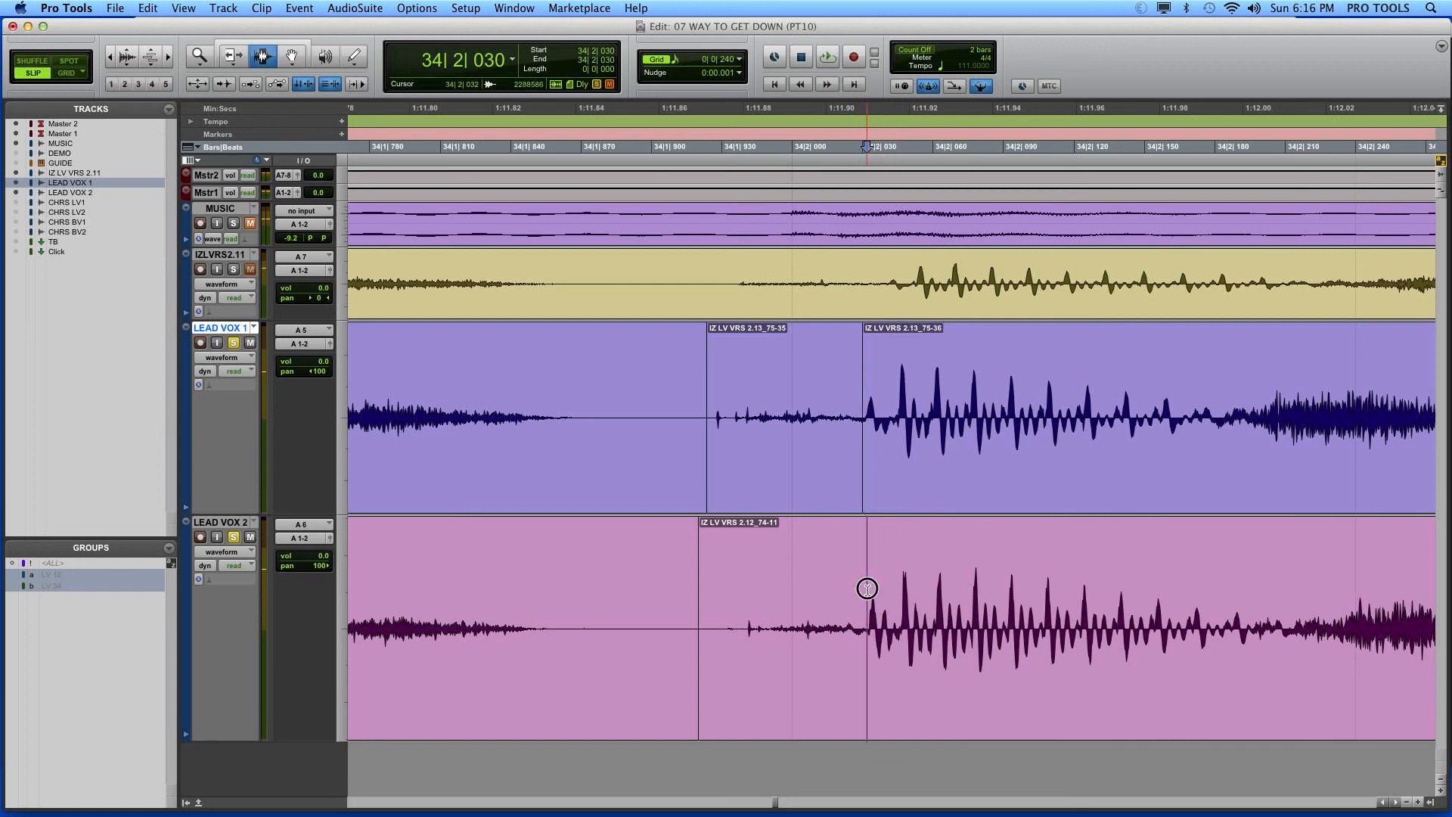
{"action": "key", "text": "super+e"}
Move the split word clips on LEAD VOX 1 and LEAD VOX 2 earlier so both start at 34|2|000
{"action": "left_click", "coordinate": [911, 429]}
{"action": "key", "text": "r"}
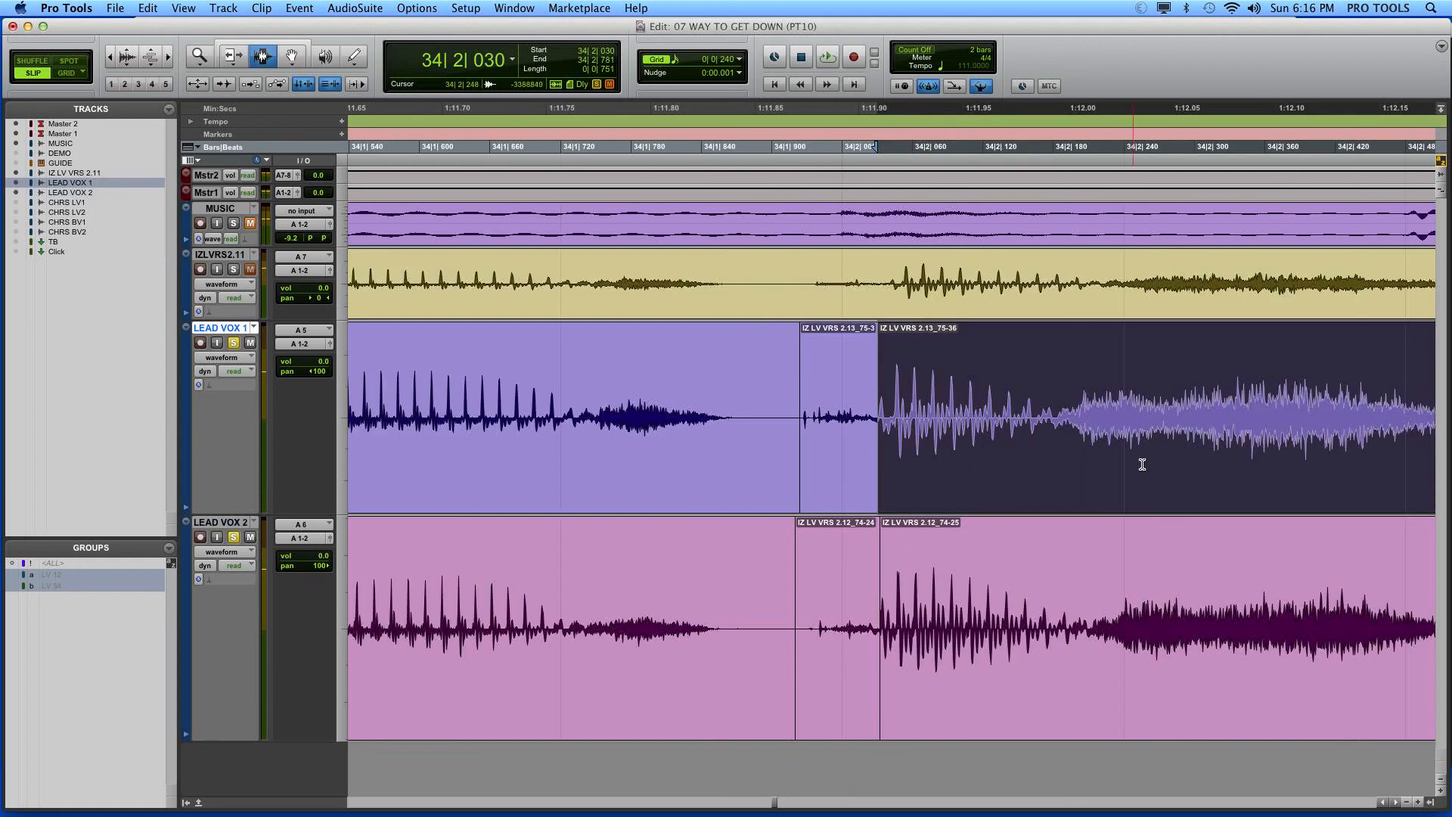
{"action": "key", "text": "r"}
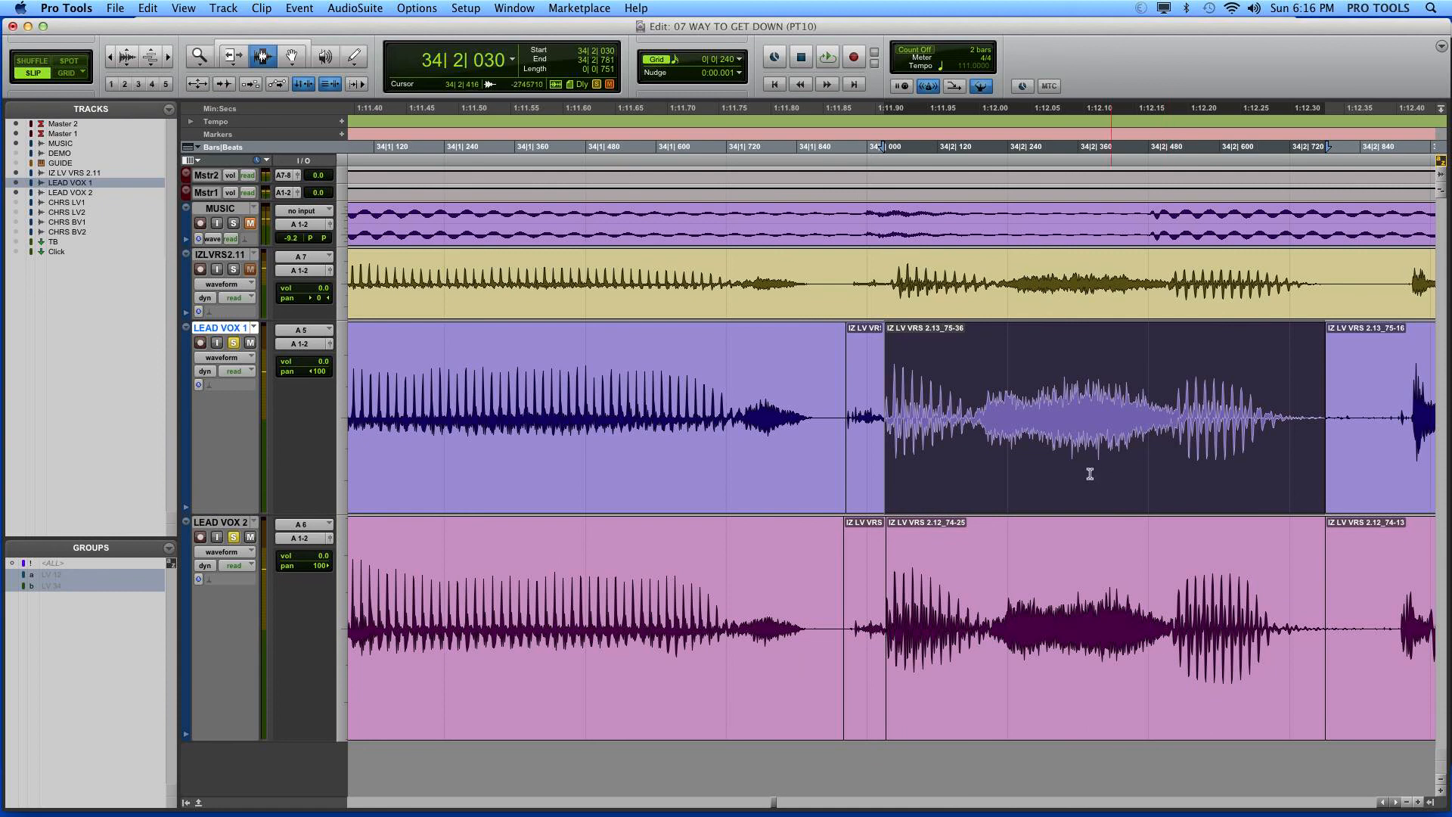
{"action": "left_click_drag", "start_coordinate": [1082, 475], "coordinate": [1065, 477]}
{"action": "left_click", "coordinate": [1038, 579]}
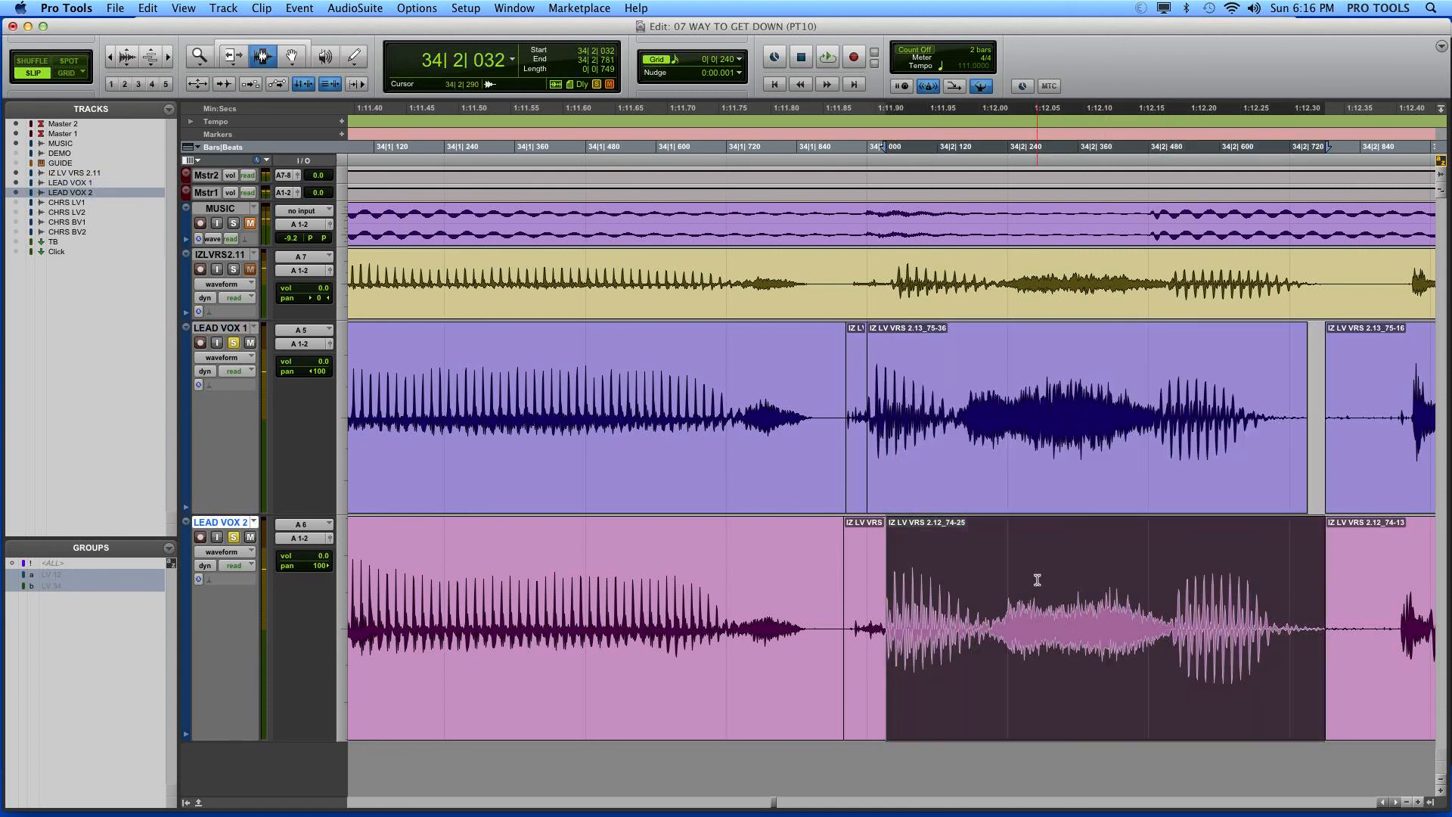
{"action": "left_click_drag", "start_coordinate": [1037, 577], "coordinate": [1020, 578]}
Split off the final syllable at about 34|2|486 on LEAD VOX 2 and at 34|2|490 on LEAD VOX 1
{"action": "left_click", "coordinate": [1151, 627]}
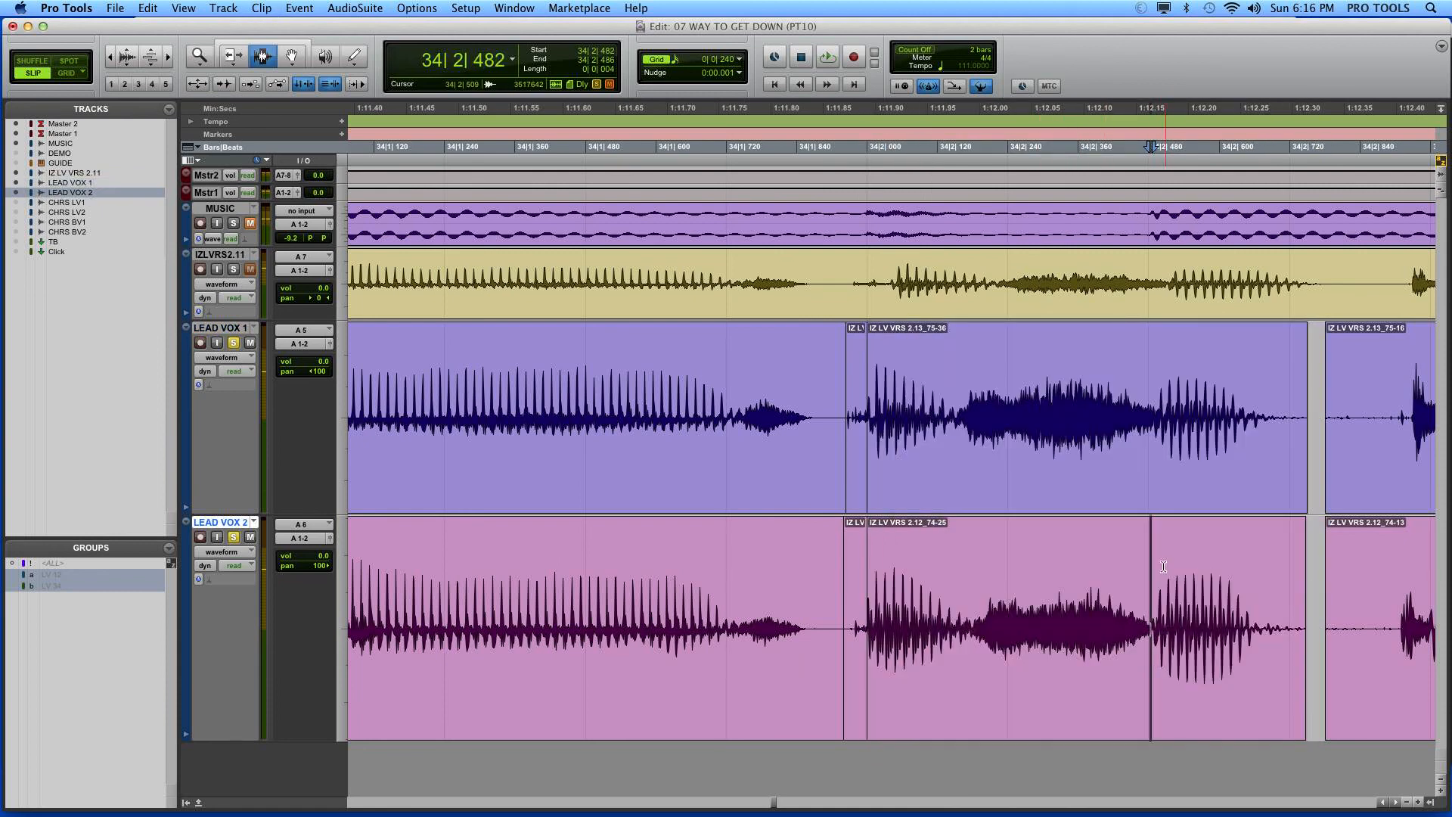
{"action": "key", "text": "super+e"}
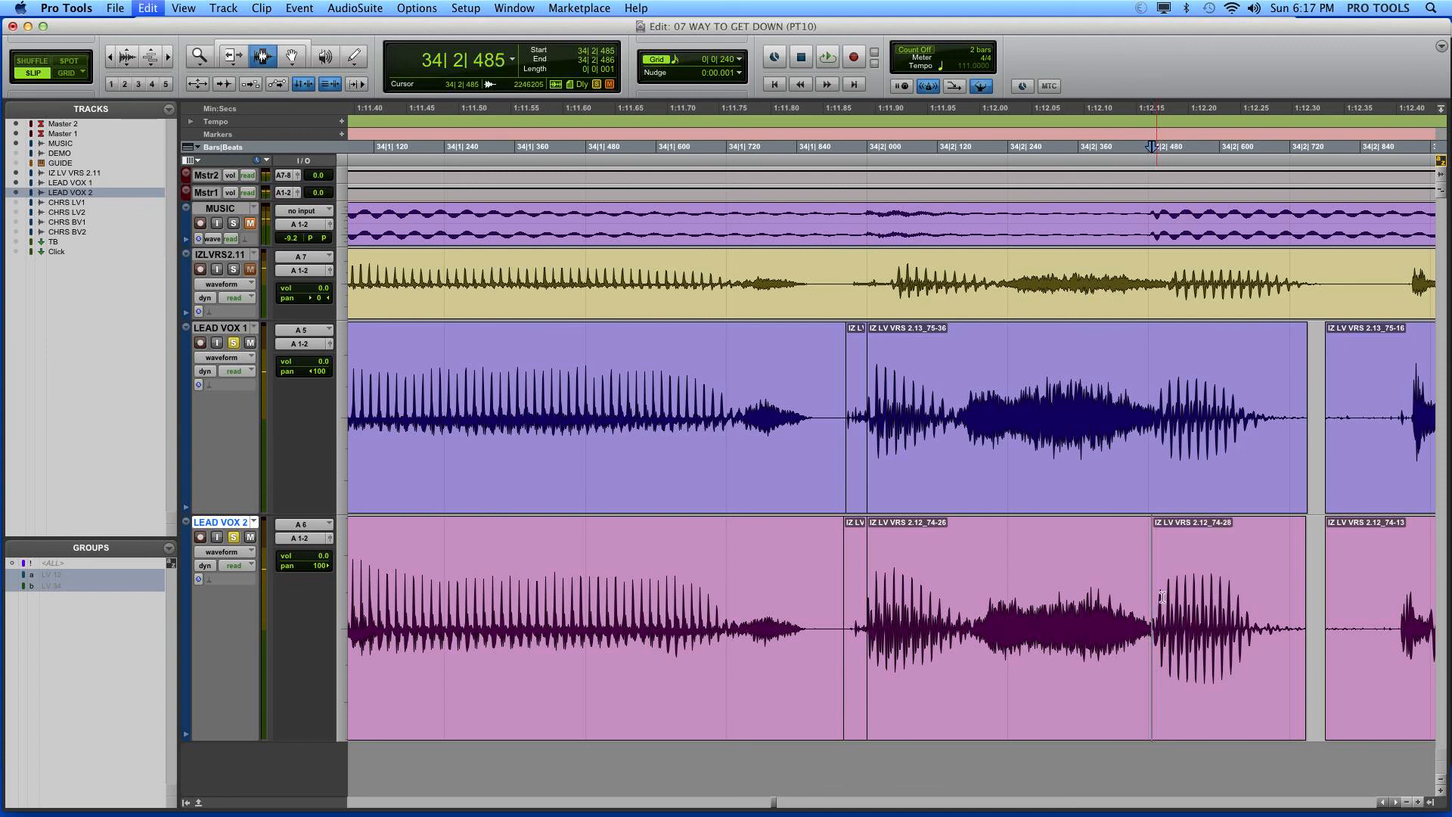
{"action": "double_click", "coordinate": [1166, 584]}
{"action": "left_click", "coordinate": [1153, 436]}
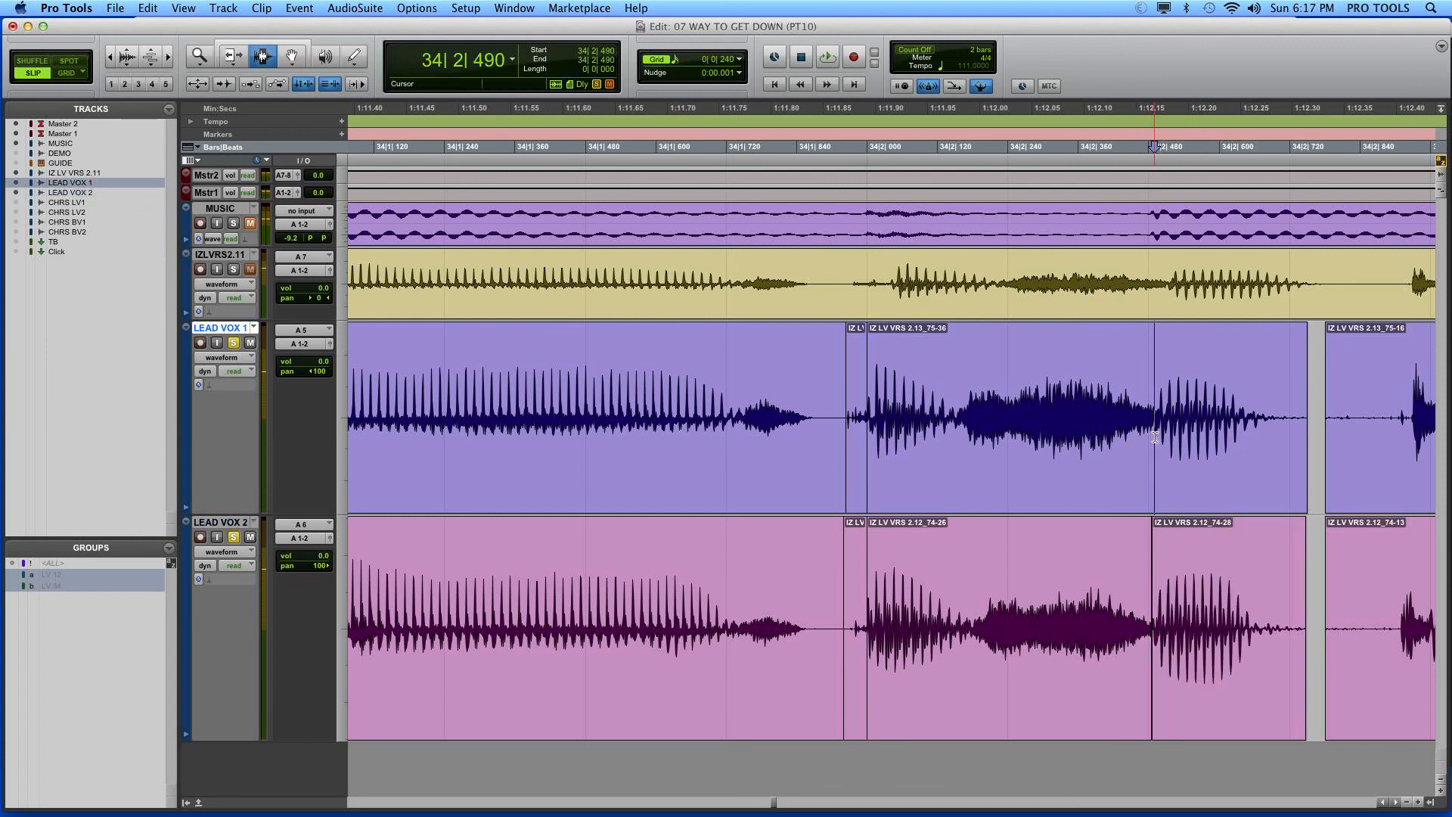
{"action": "key", "text": "super+e"}
Align the final syllable clips on LEAD VOX 1 and LEAD VOX 2 to 34|2|480
{"action": "double_click", "coordinate": [1187, 470]}
{"action": "key", "text": "super+0"}
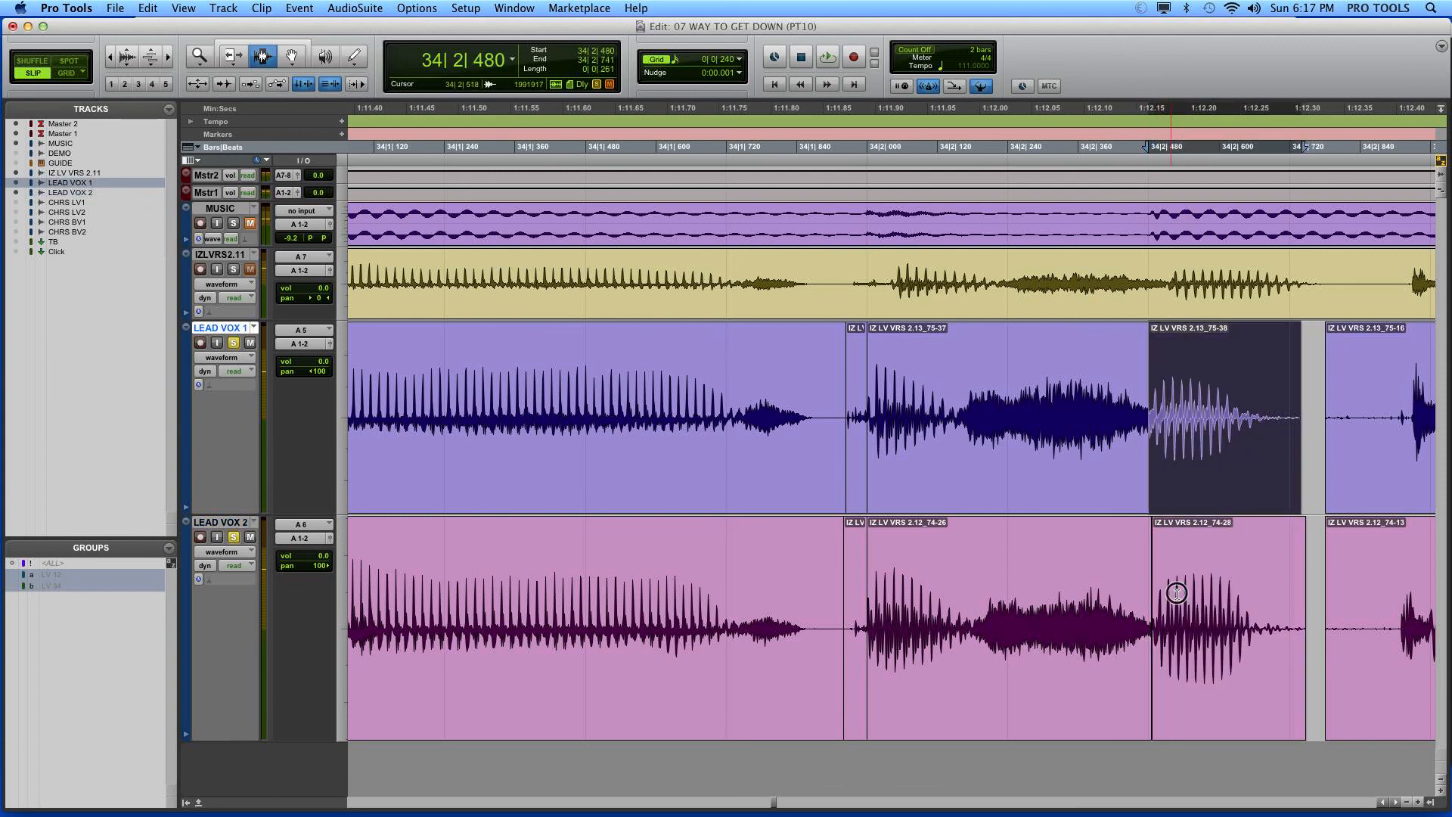
{"action": "double_click", "coordinate": [1177, 593]}
{"action": "key", "text": "super+0"}
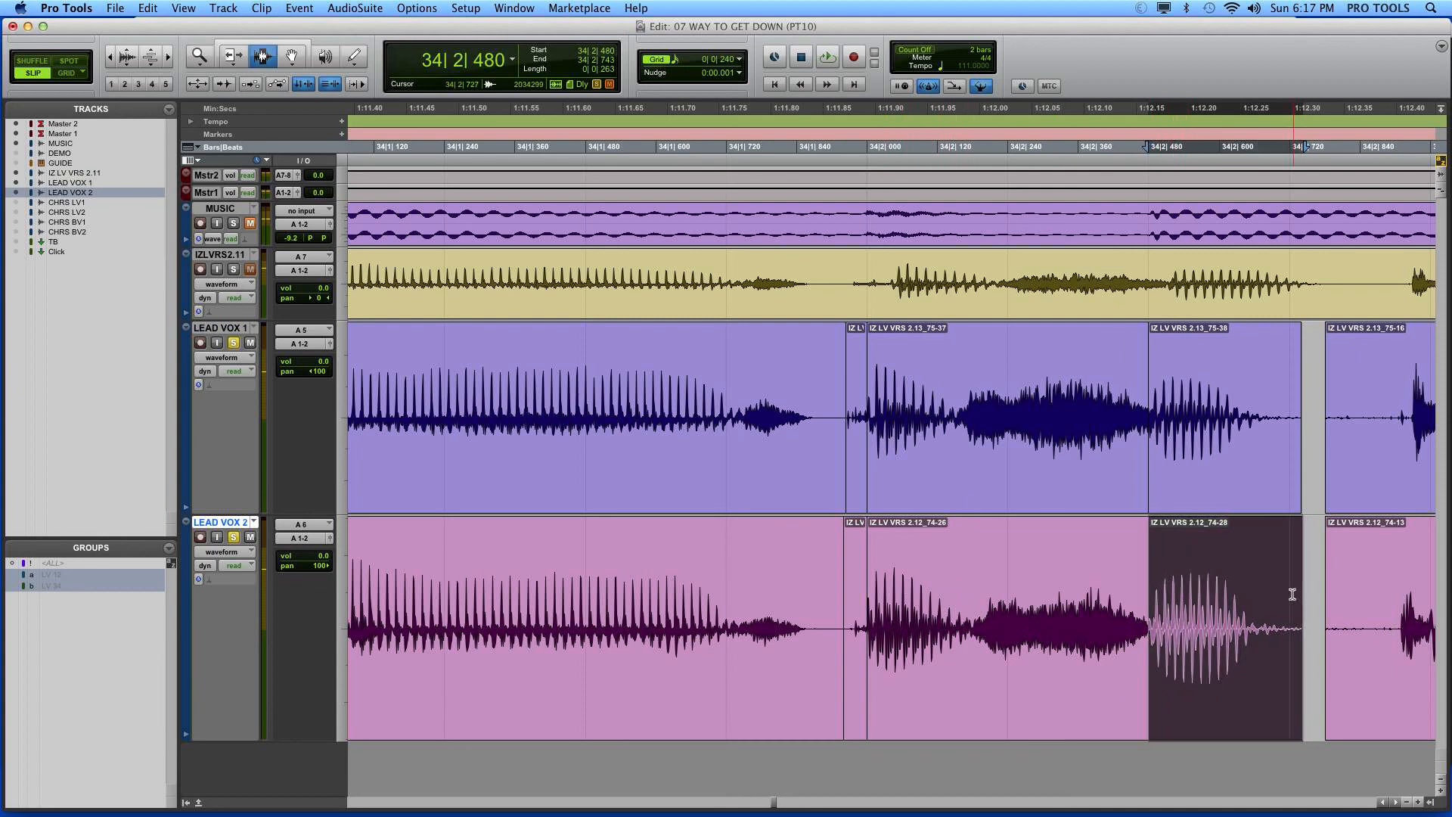
Cut a small gap before the next word, at 34|3|803 on LEAD VOX 1 and at 34|3|813 on LEAD VOX 2
{"action": "left_click_drag", "start_coordinate": [1292, 595], "coordinate": [1422, 528]}
{"action": "left_click", "coordinate": [1290, 389]}
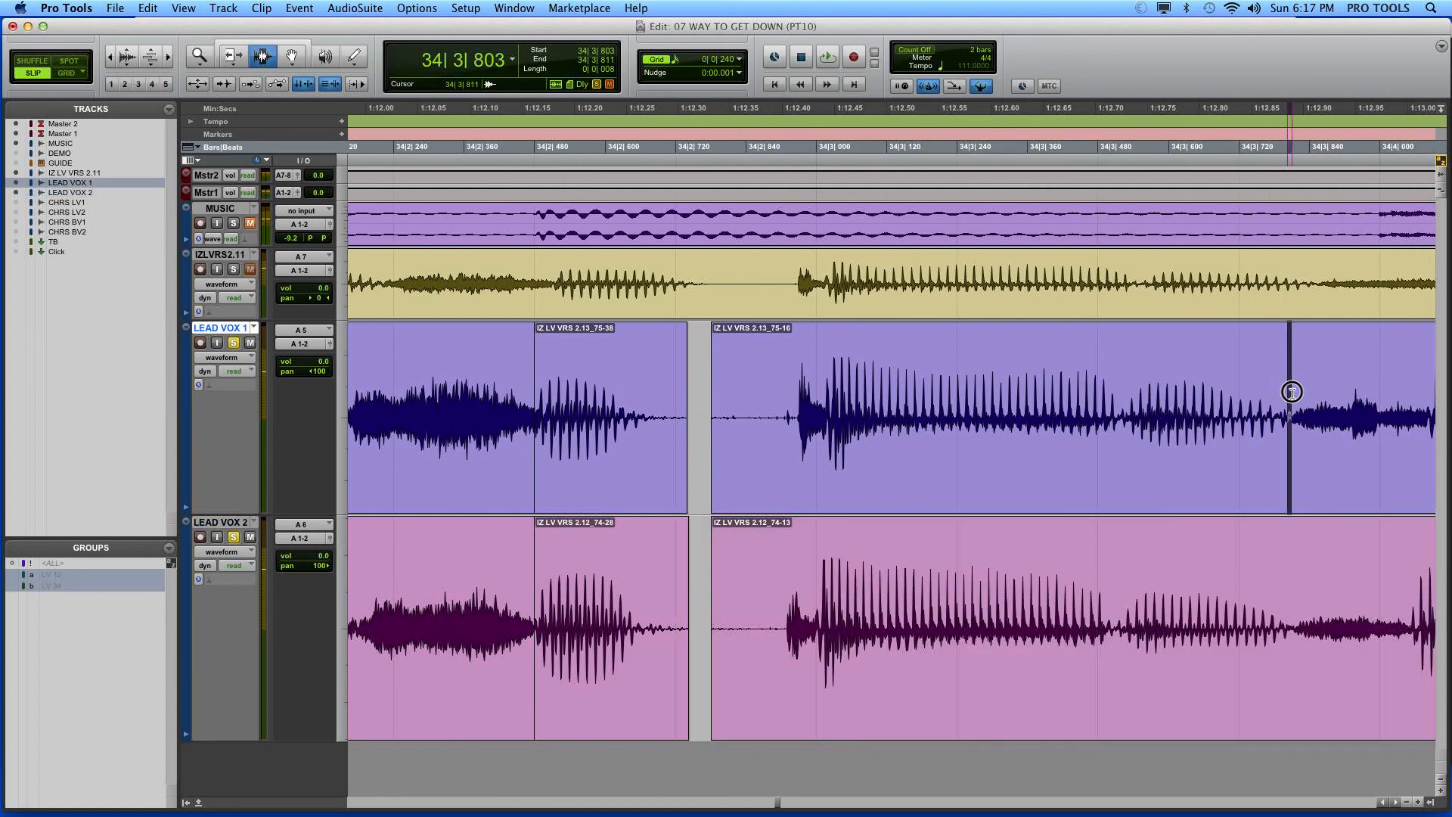
{"action": "key", "text": "super+e"}
{"action": "left_click", "coordinate": [1296, 574]}
{"action": "key", "text": "super+e"}
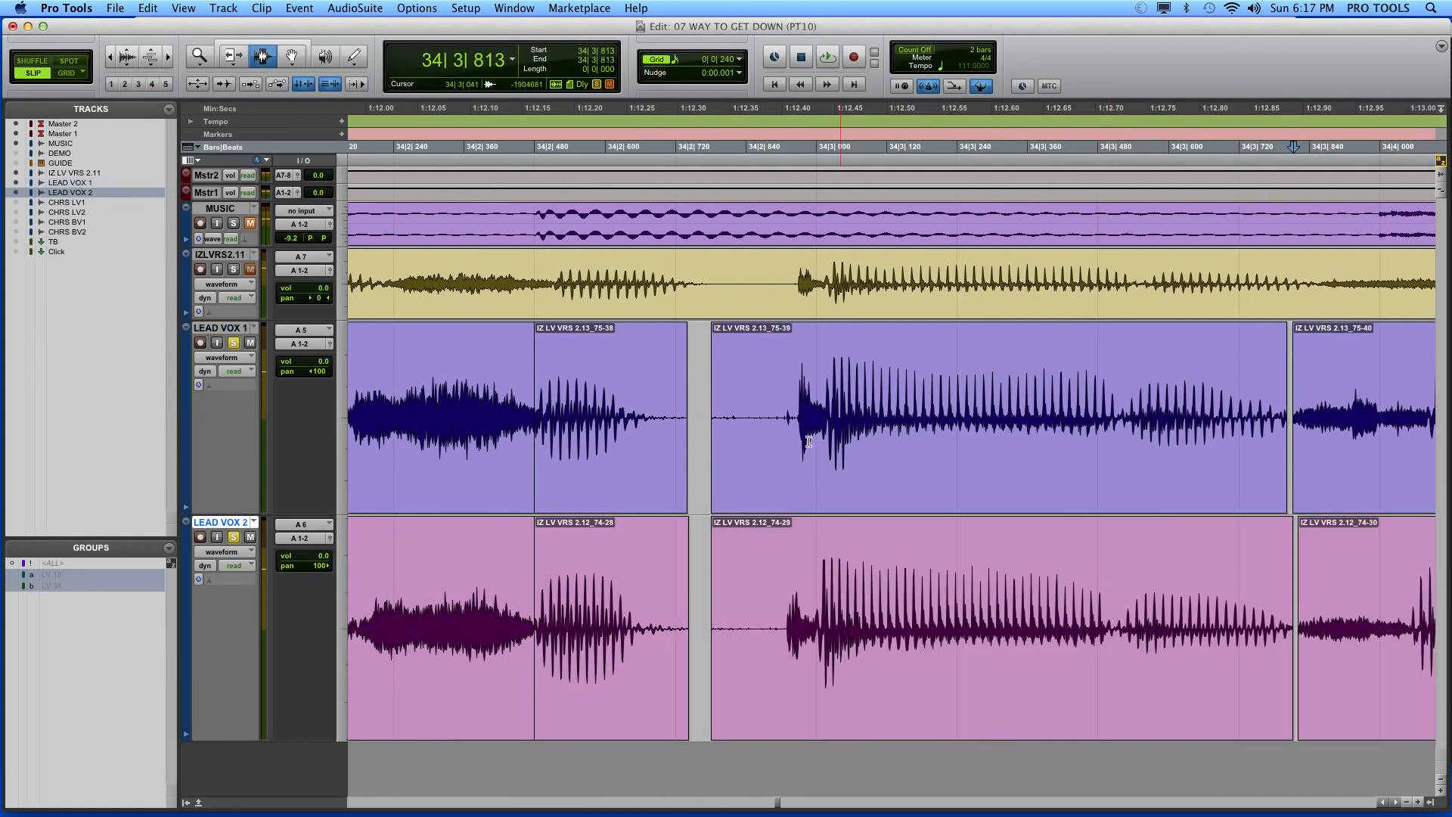
Split the beat-three word at its vowel onset, at about 34|3|018 on LEAD VOX 1 and at 34|3|000 on LEAD VOX 2
{"action": "left_click", "coordinate": [830, 420]}
{"action": "key", "text": "super+bracketright"}
{"action": "key", "text": "super+bracketright"}
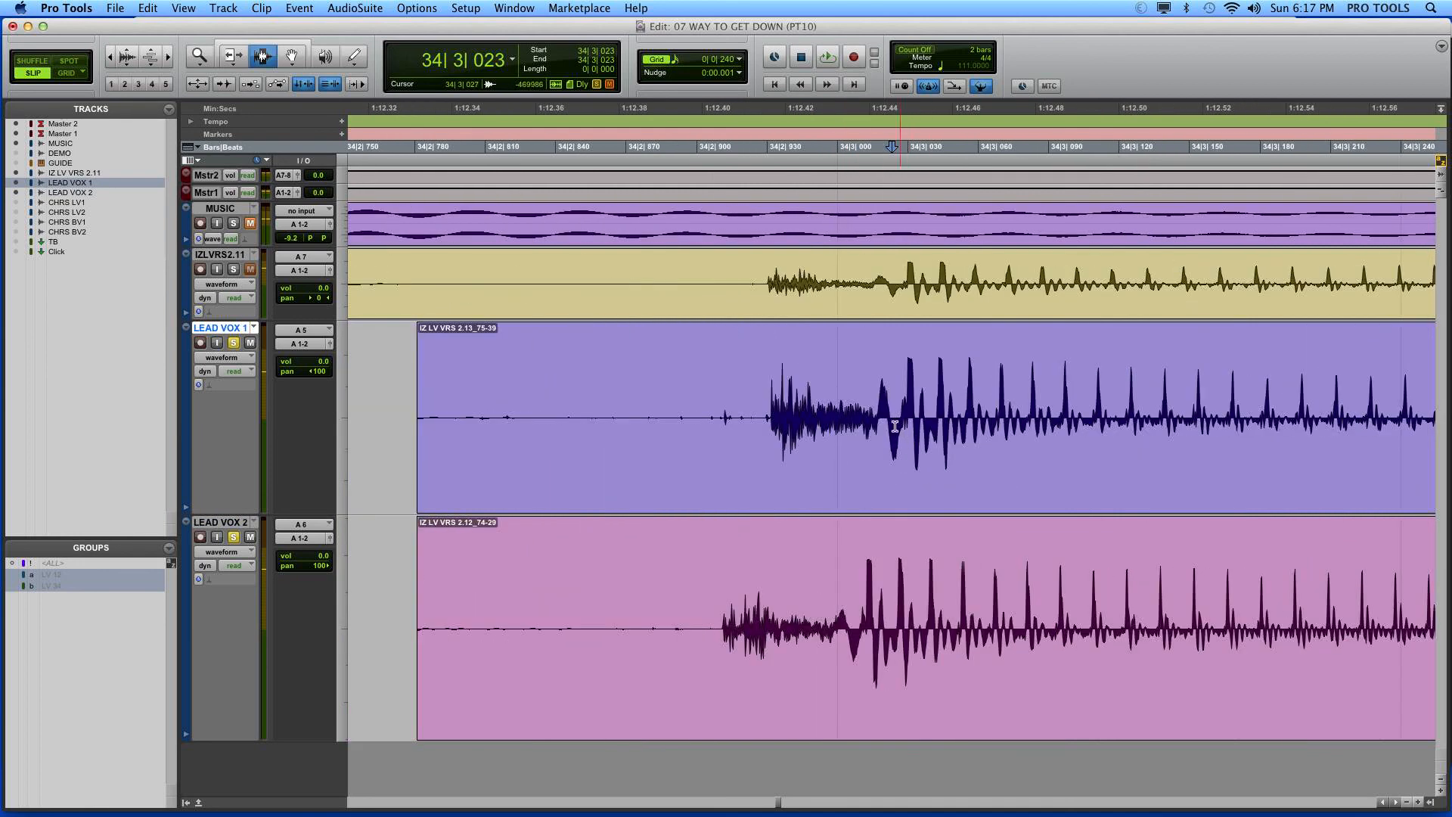
{"action": "left_click", "coordinate": [881, 488]}
{"action": "left_click", "coordinate": [879, 435]}
{"action": "key", "text": "super+e"}
{"action": "left_click", "coordinate": [837, 582]}
{"action": "key", "text": "super+e"}
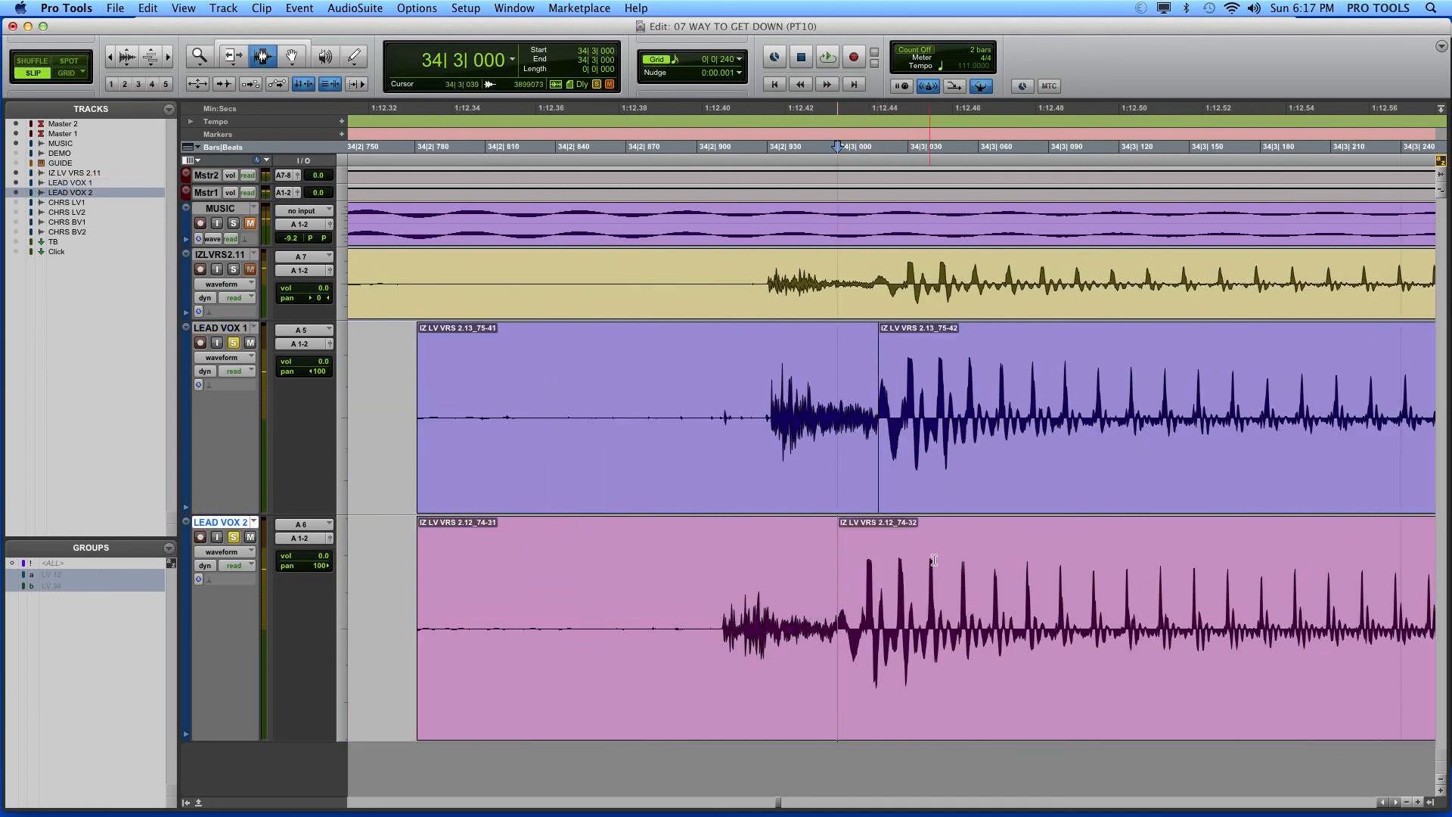
Move the split vowel clip on LEAD VOX 1 earlier to start at 34|3|000, in line with the LEAD VOX 2 clip
{"action": "key", "text": "super+bracketleft"}
{"action": "double_click", "coordinate": [908, 490]}
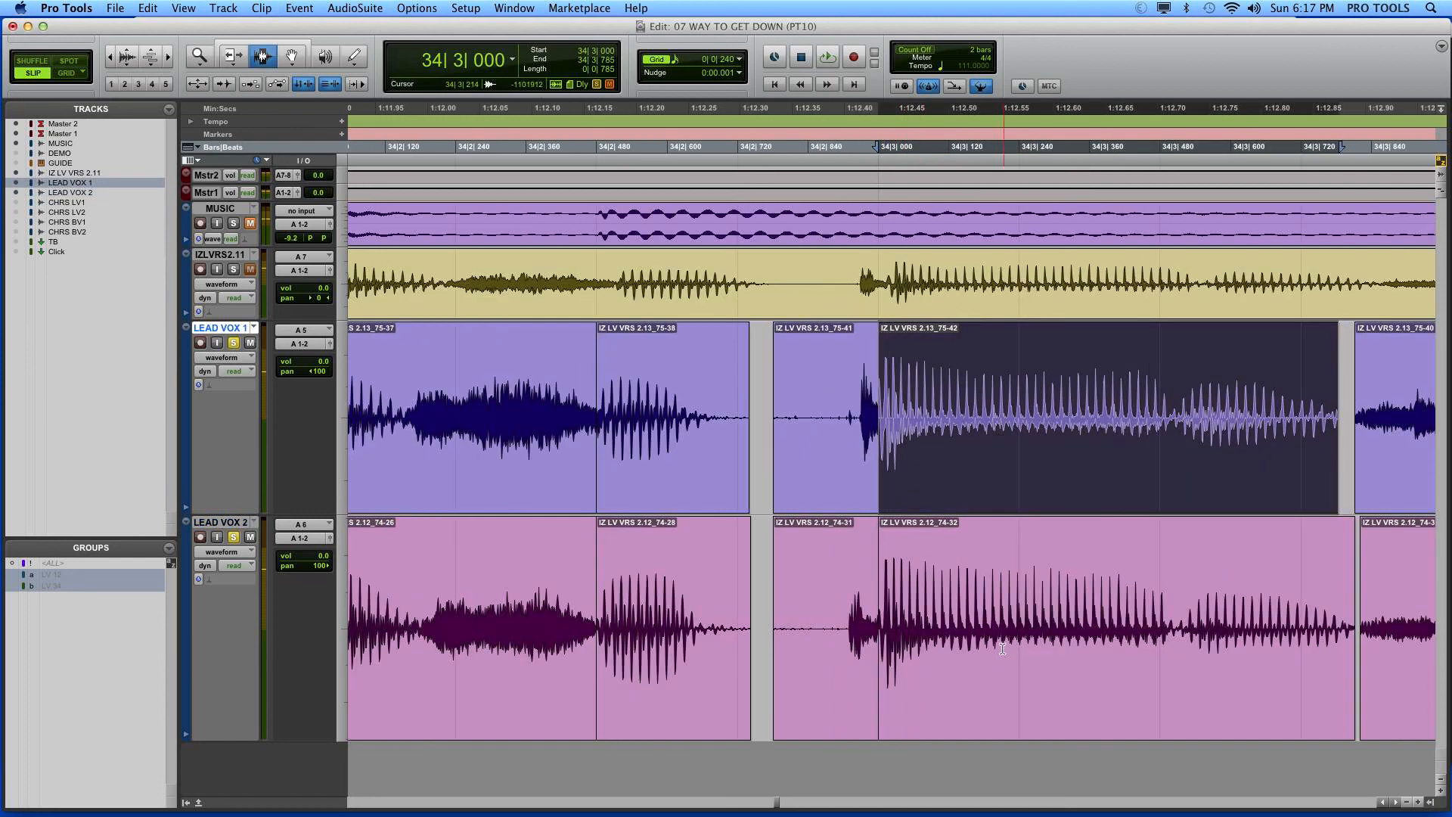
{"action": "double_click", "coordinate": [1003, 642]}
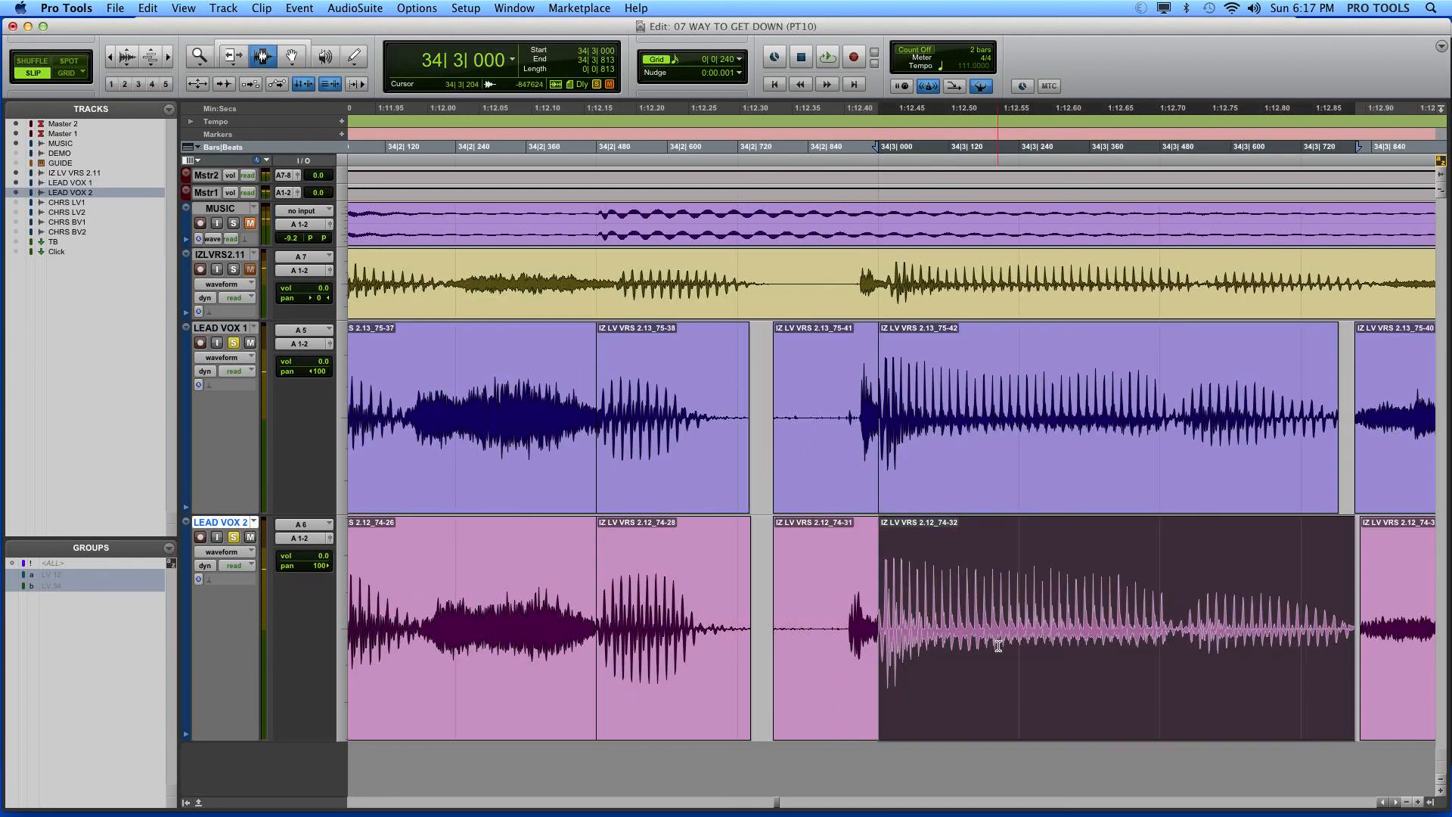
{"action": "key", "text": "super+bracketleft"}
{"action": "key", "text": "super+bracketleft"}
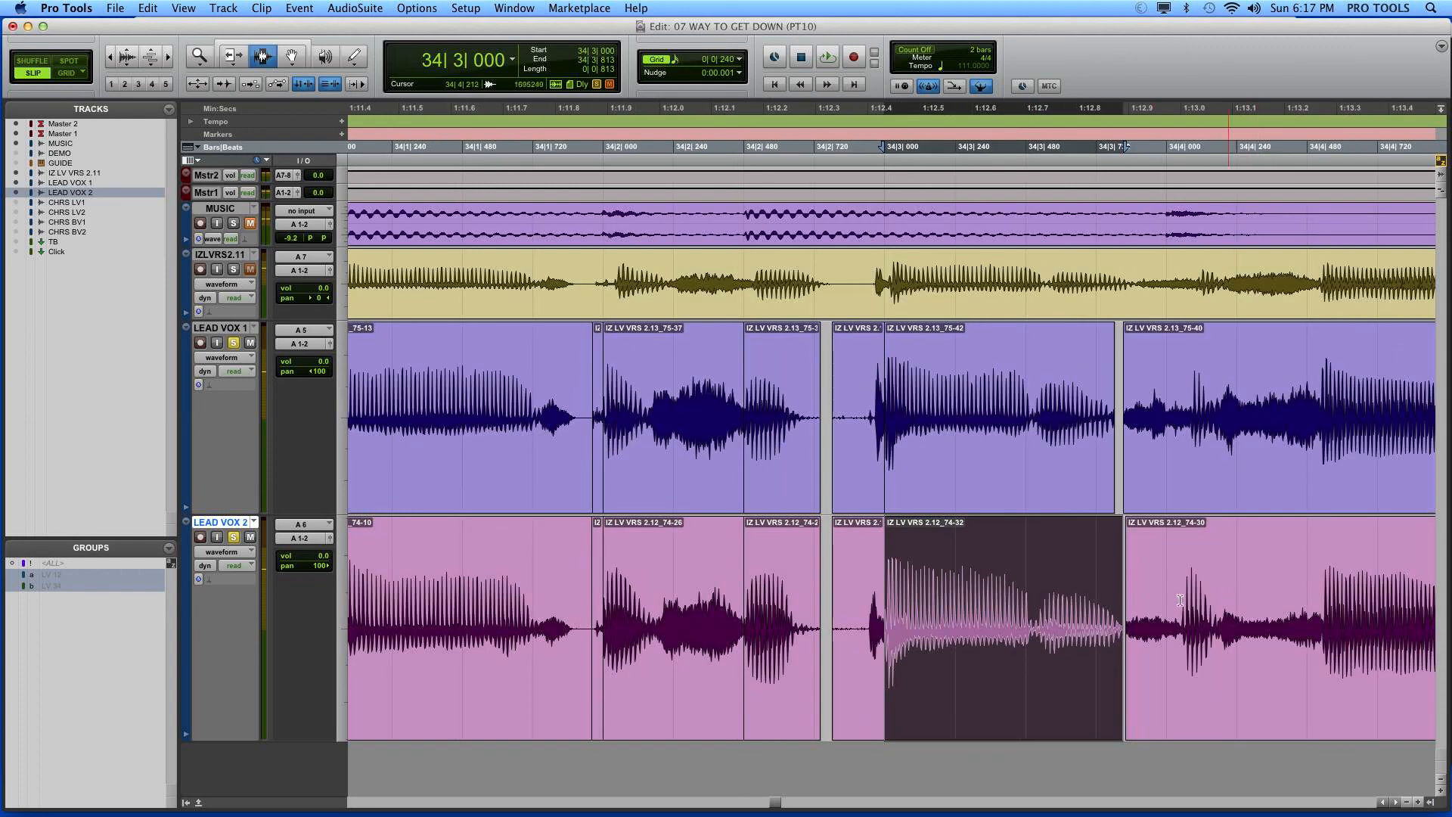
{"action": "left_click", "coordinate": [1065, 492]}
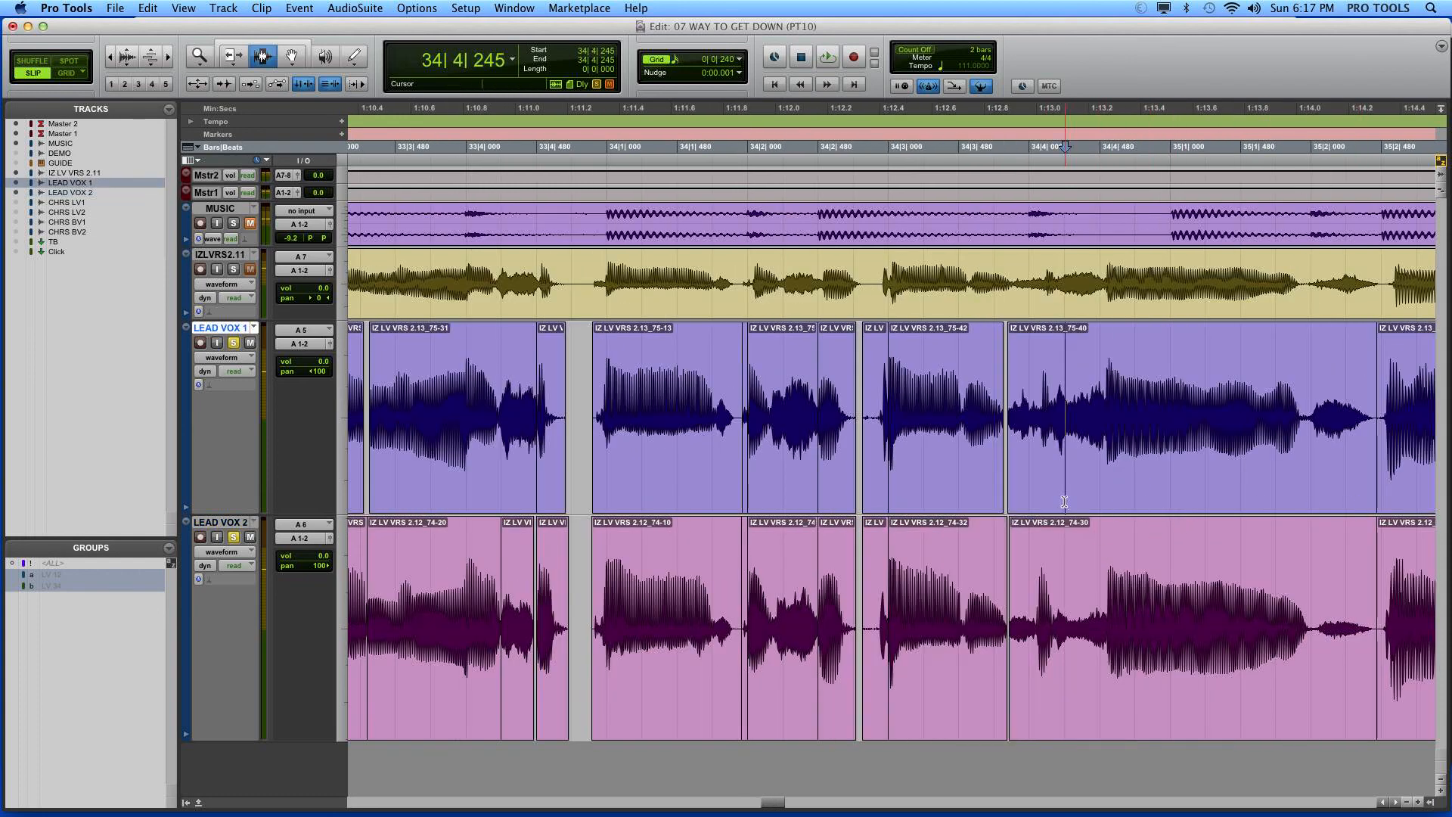
{"action": "key", "text": "super+bracketleft"}
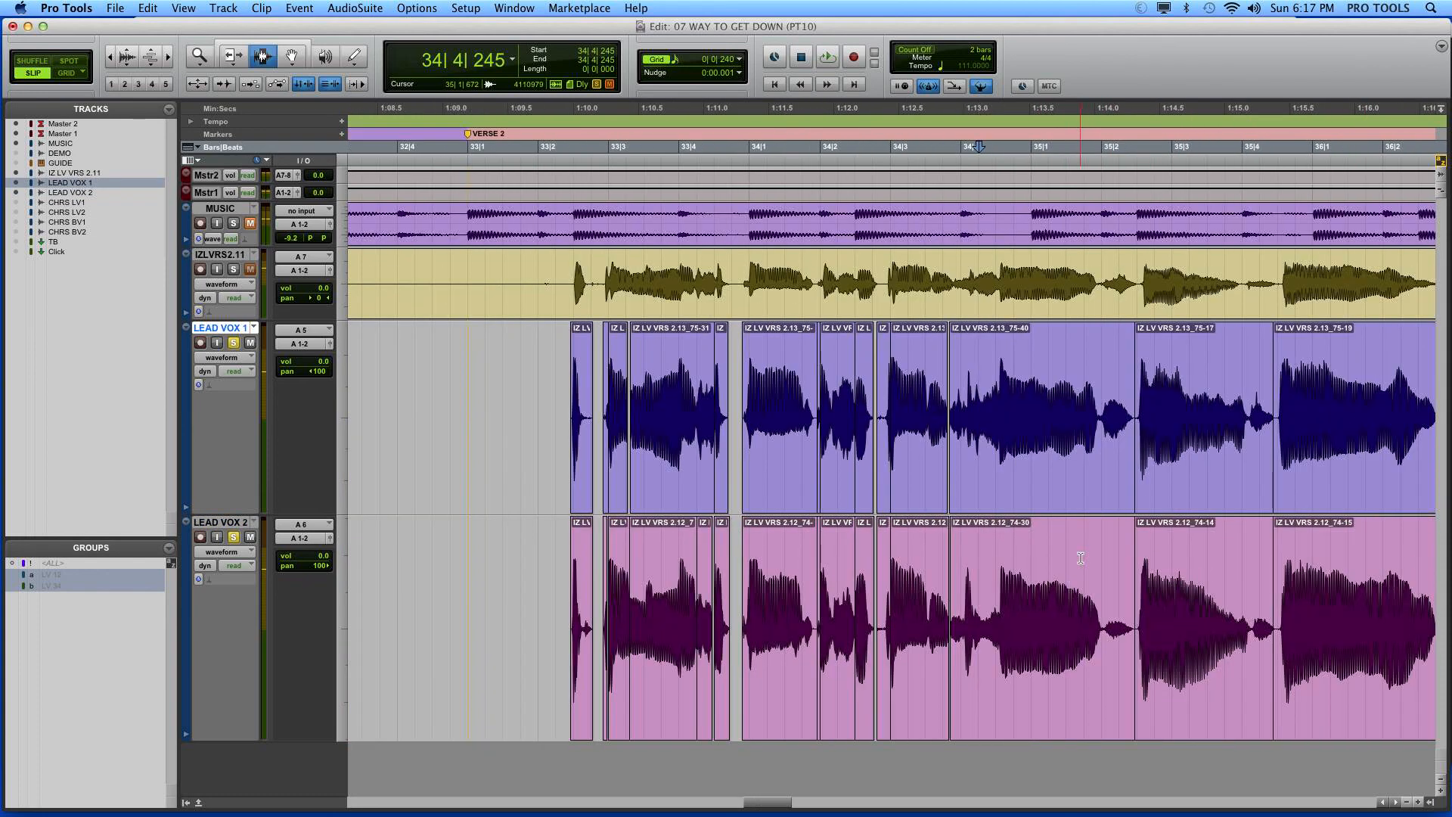